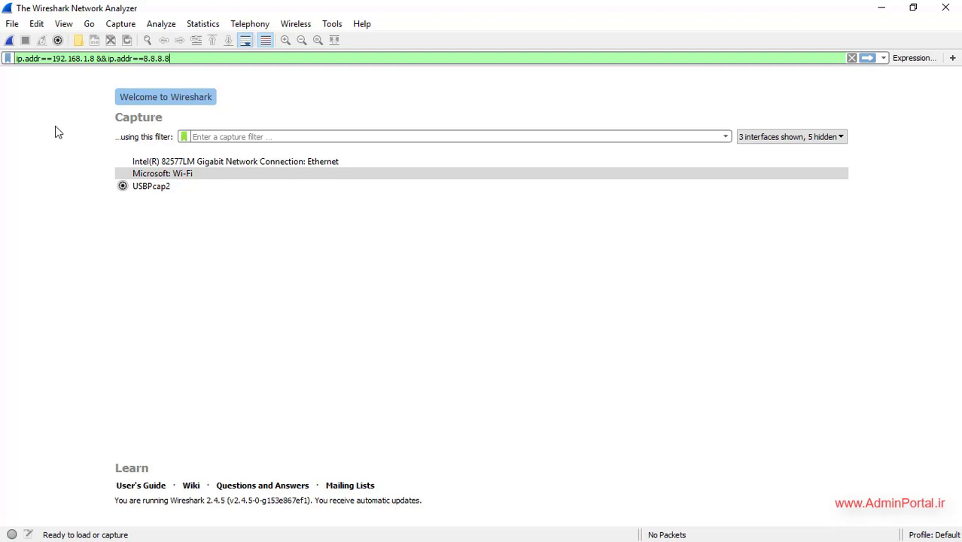
{"action": "key", "text": "Return"}
{"action": "left_click", "coordinate": [9, 40]}
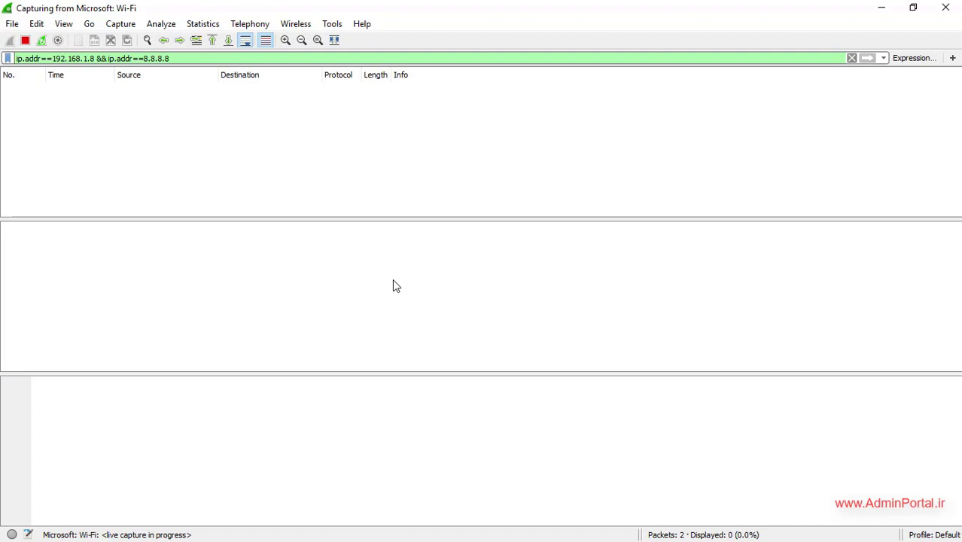
{"action": "key", "text": "alt+Tab"}
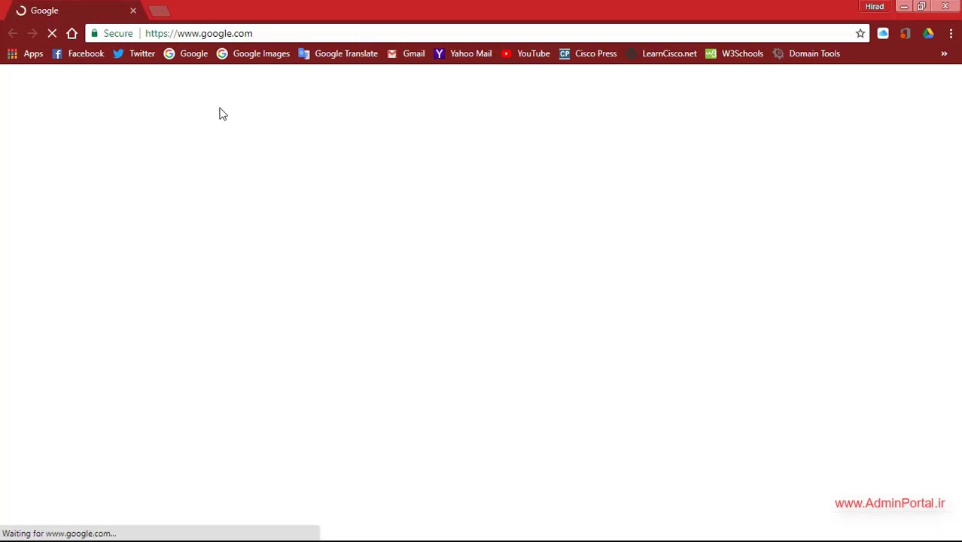
{"action": "key", "text": "alt+Tab"}
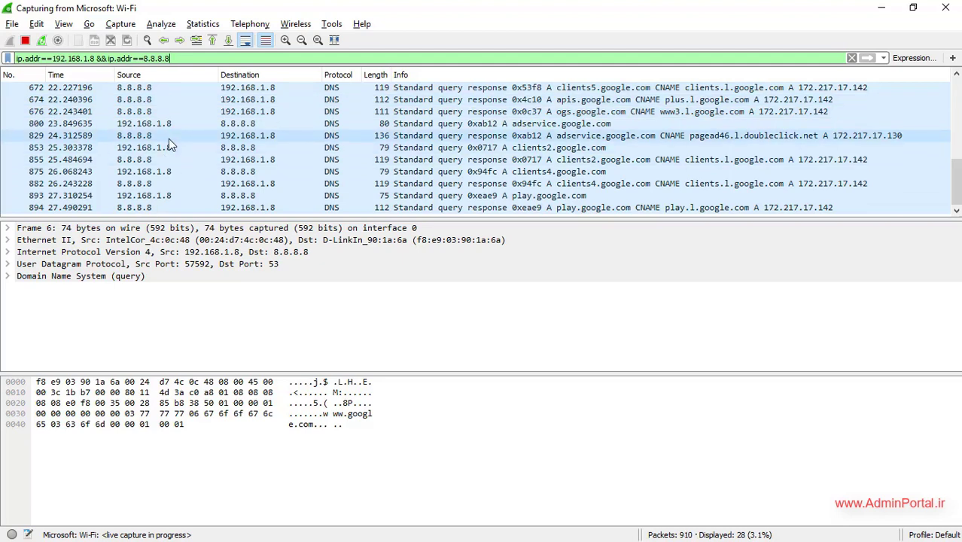
{"action": "left_click", "coordinate": [146, 102]}
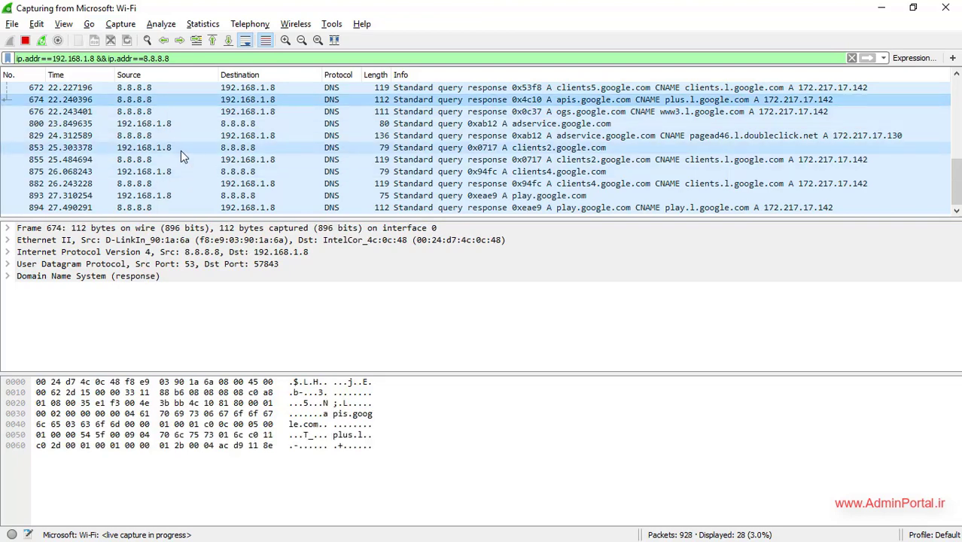
{"action": "scroll", "coordinate": [171, 146], "scroll_direction": "up", "scroll_amount": 6}
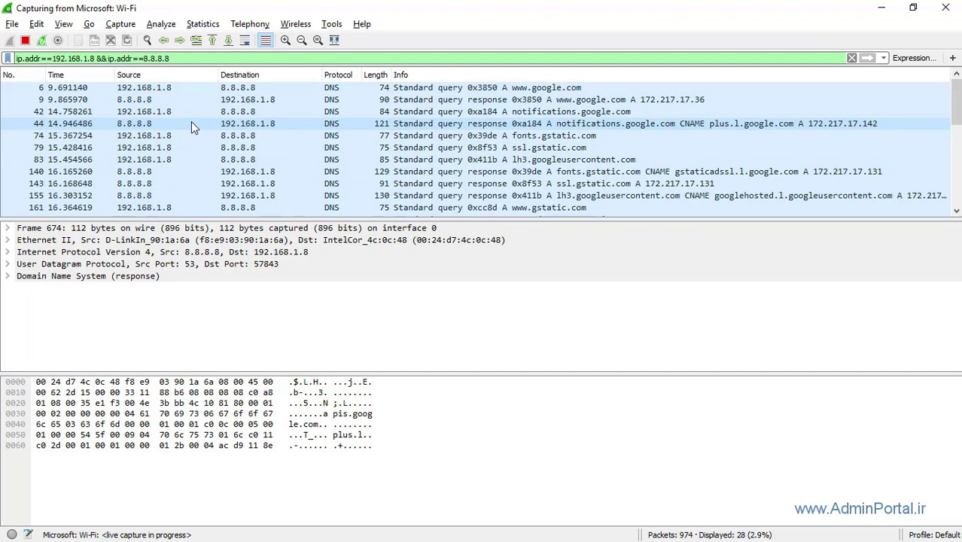
{"action": "left_click", "coordinate": [148, 90]}
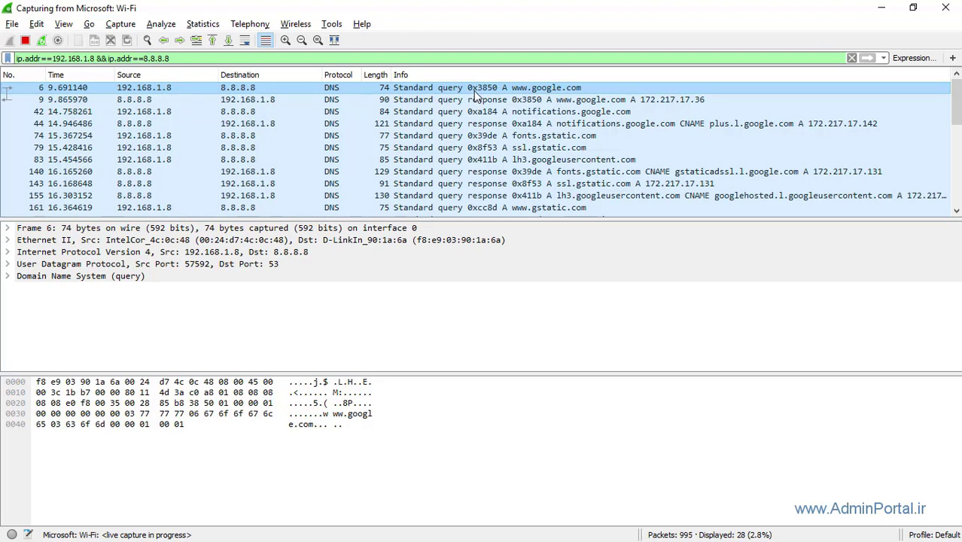
{"action": "left_click", "coordinate": [226, 101]}
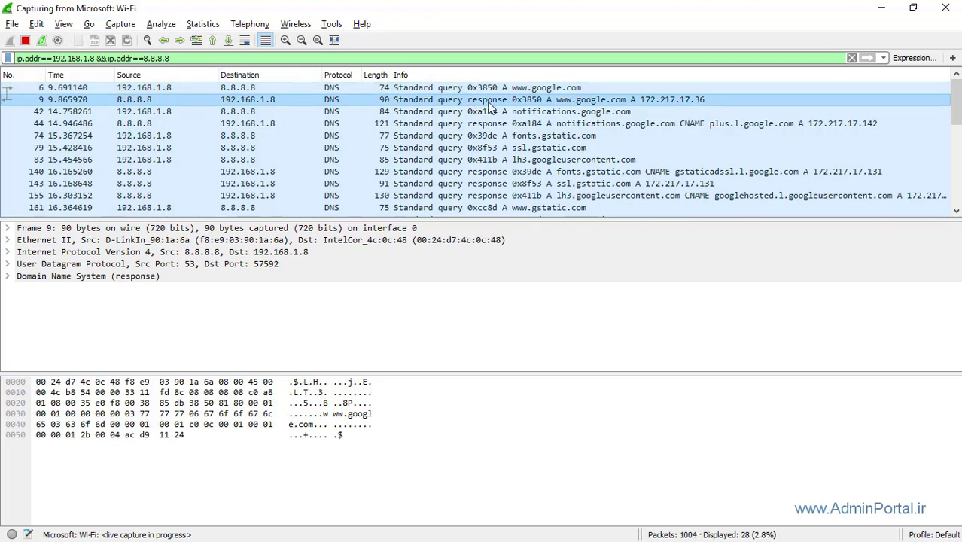
{"action": "left_click", "coordinate": [268, 88]}
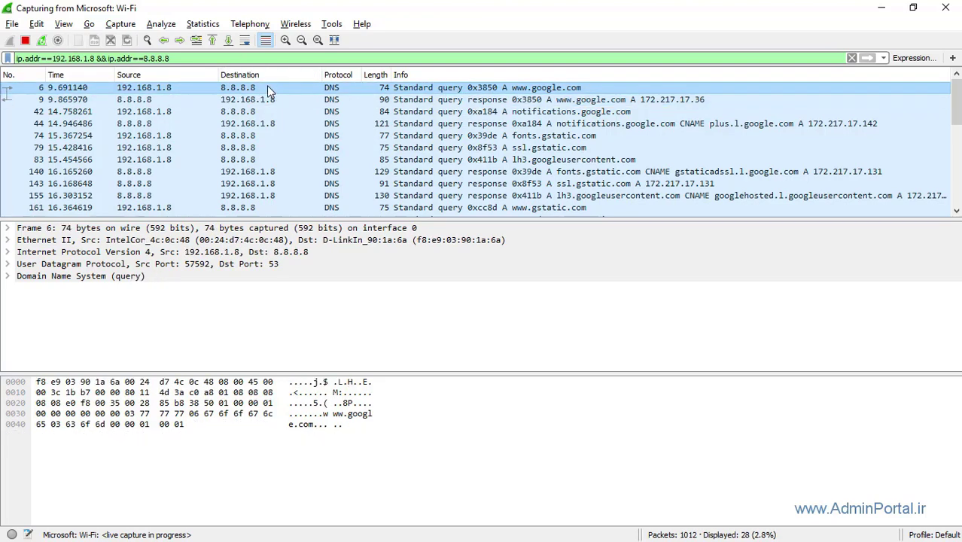
{"action": "left_click", "coordinate": [9, 276]}
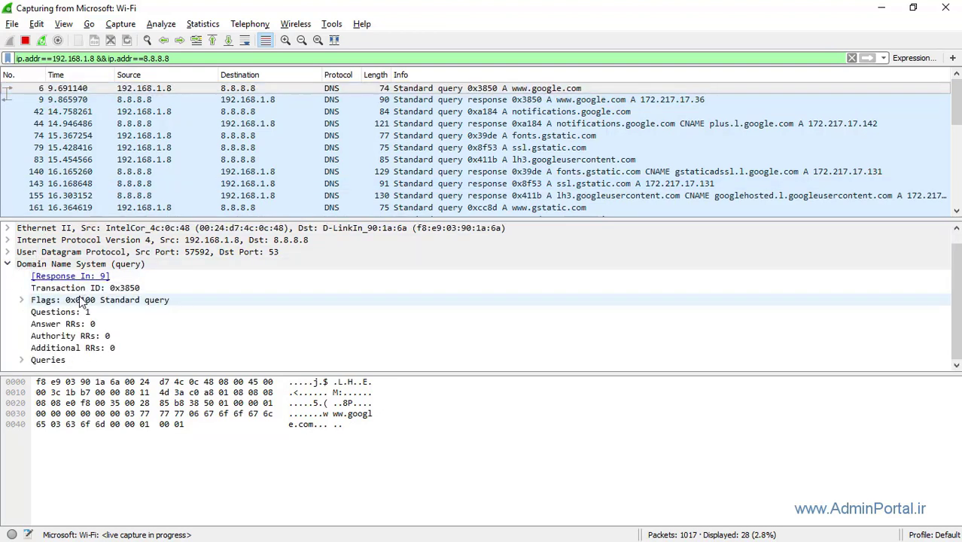
{"action": "left_click", "coordinate": [23, 360]}
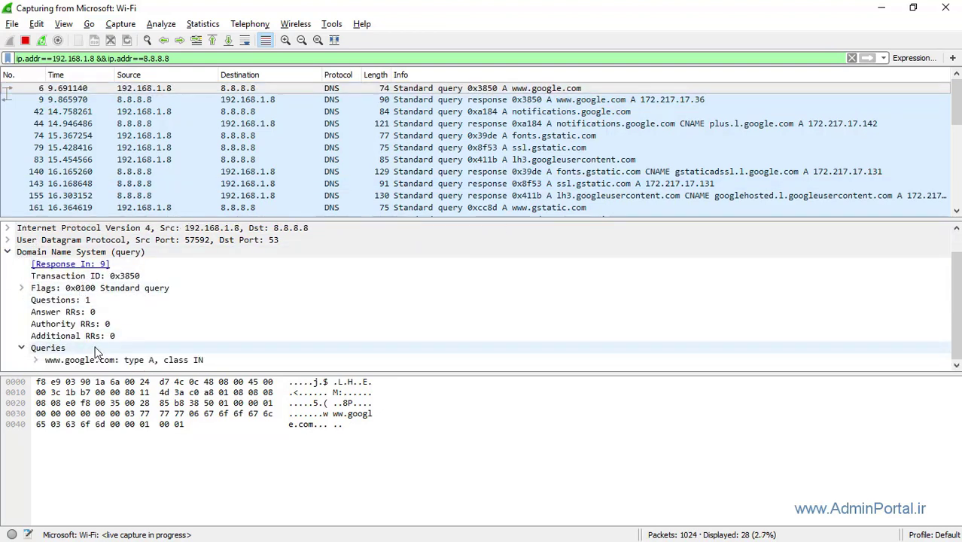
{"action": "left_click", "coordinate": [36, 360]}
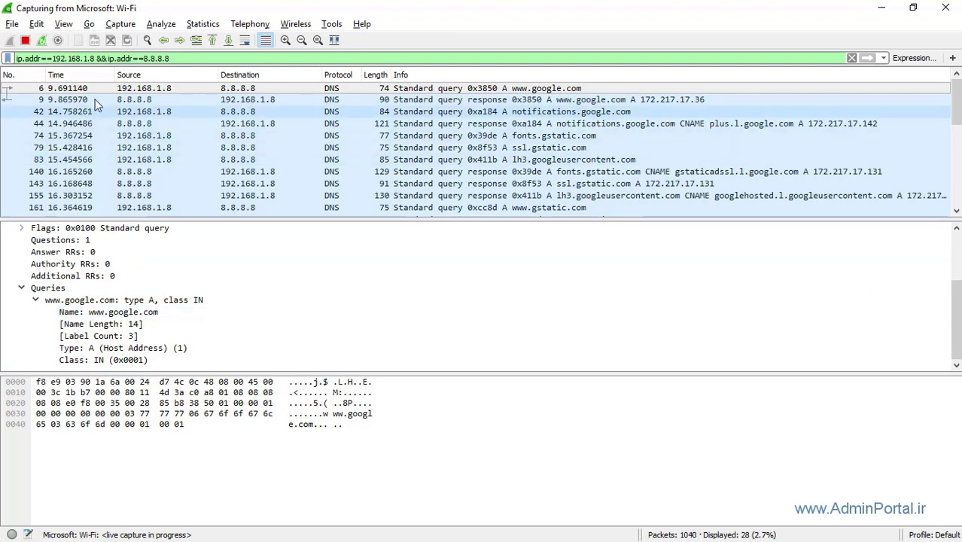
{"action": "left_click", "coordinate": [226, 101]}
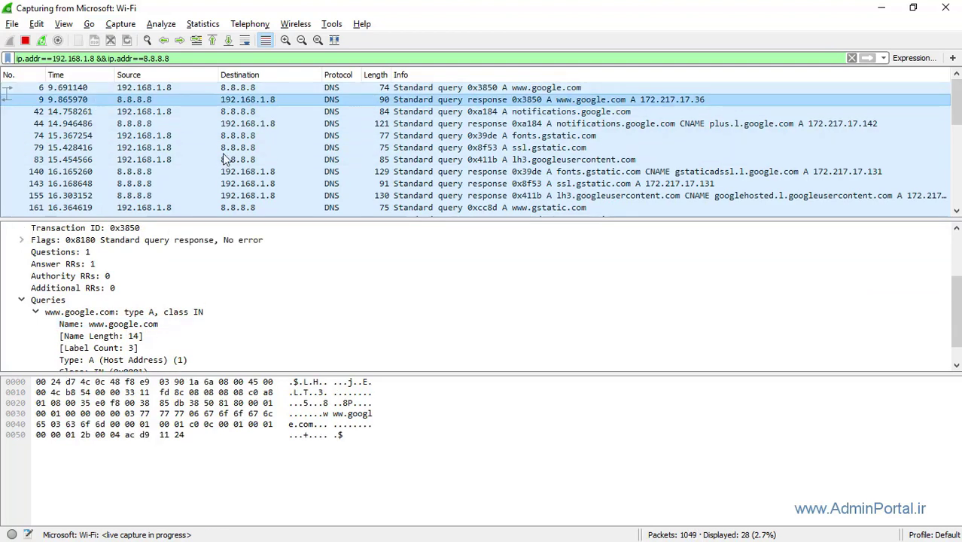
{"action": "scroll", "coordinate": [58, 324], "scroll_direction": "down", "scroll_amount": 1}
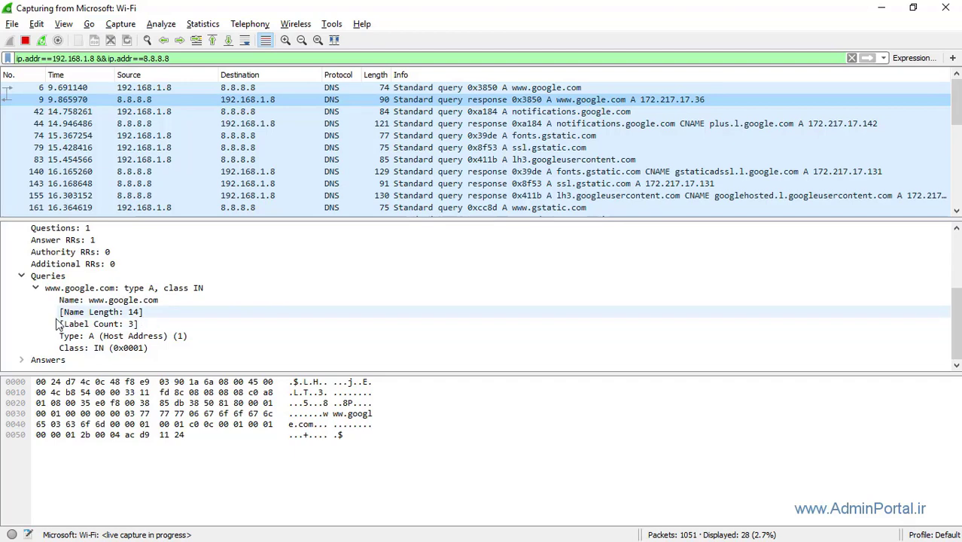
{"action": "left_click", "coordinate": [21, 360]}
{"action": "left_click", "coordinate": [298, 360]}
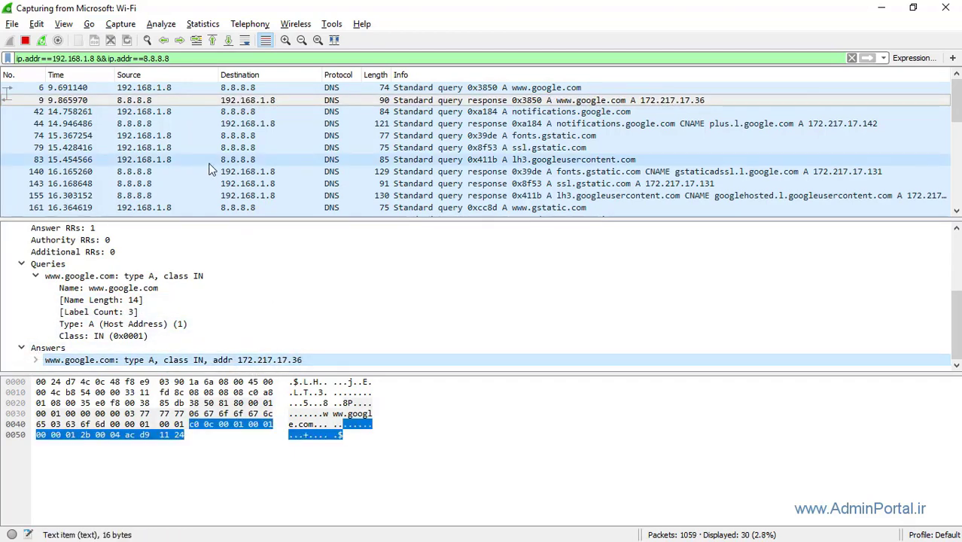
- Open a Command Prompt through cmd, ping yahoo.com, and close the window to return to the capture
{"action": "key", "text": "super+r"}
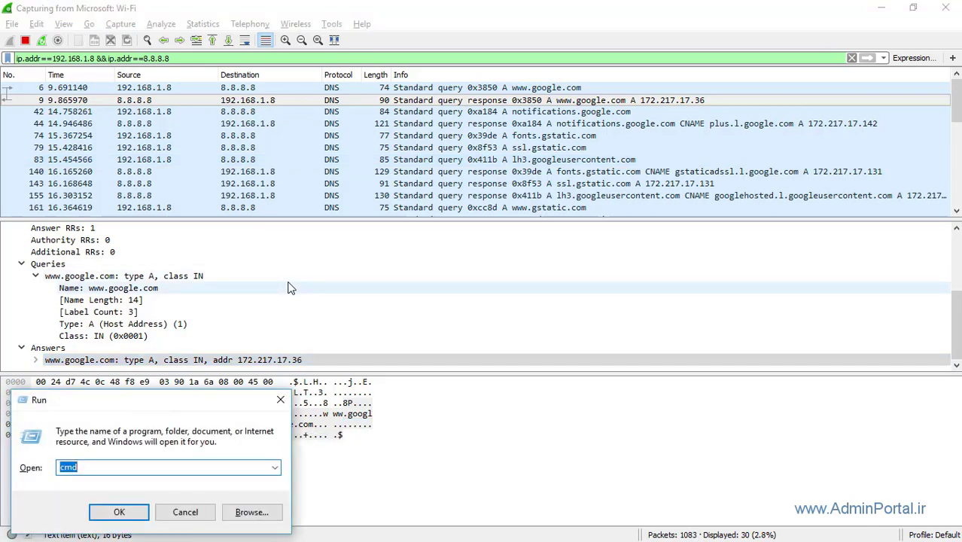
{"action": "key", "text": "Return"}
{"action": "type", "text": "ping "}
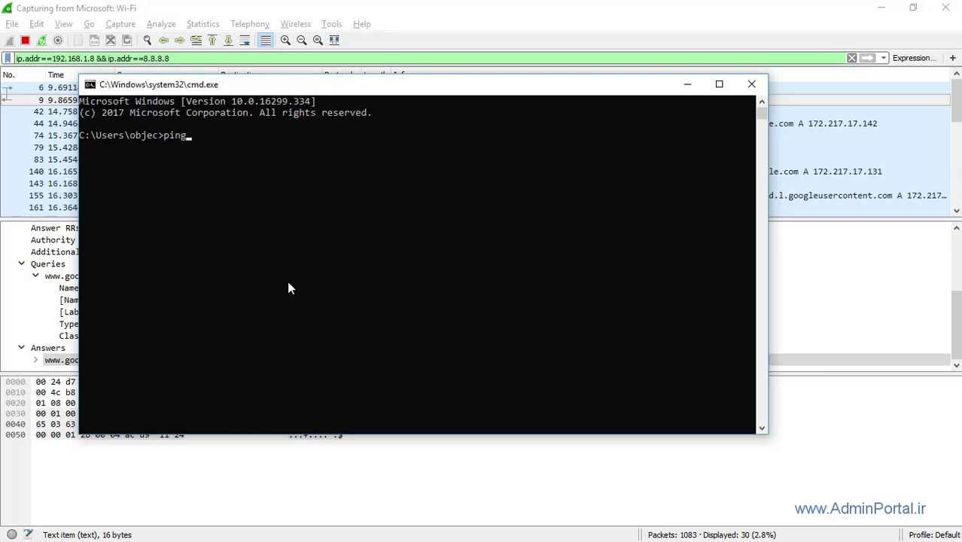
{"action": "type", "text": "yahoo.com"}
{"action": "key", "text": "Return"}
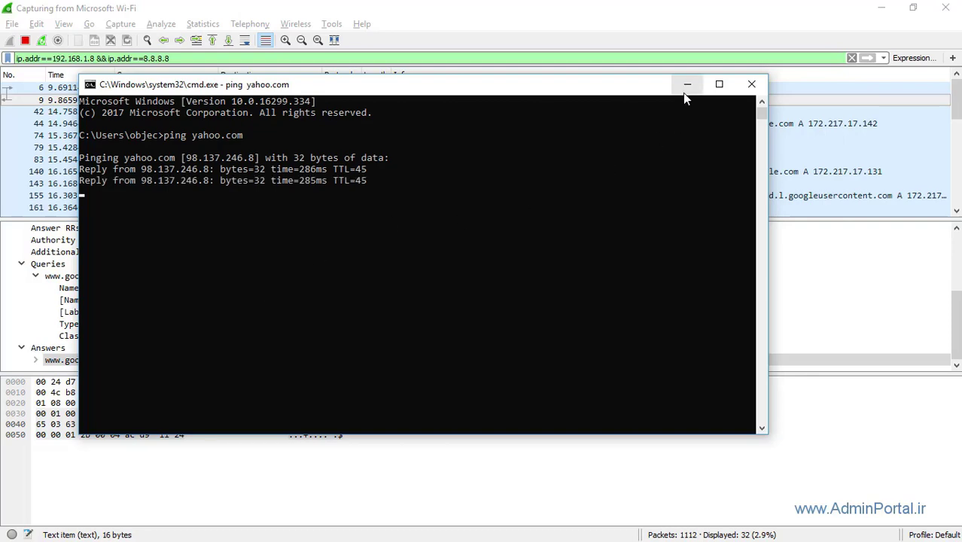
{"action": "left_click", "coordinate": [752, 84]}
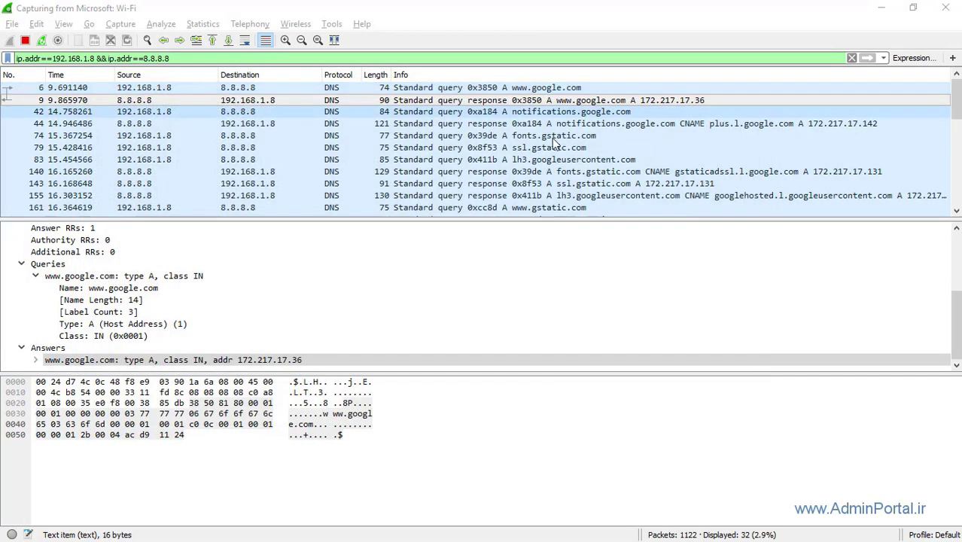
- Find the yahoo.com DNS query among the latest packets and examine the yahoo.com entry under its Queries
{"action": "left_click", "coordinate": [315, 185]}
{"action": "scroll", "coordinate": [315, 187], "scroll_direction": "down", "scroll_amount": 7}
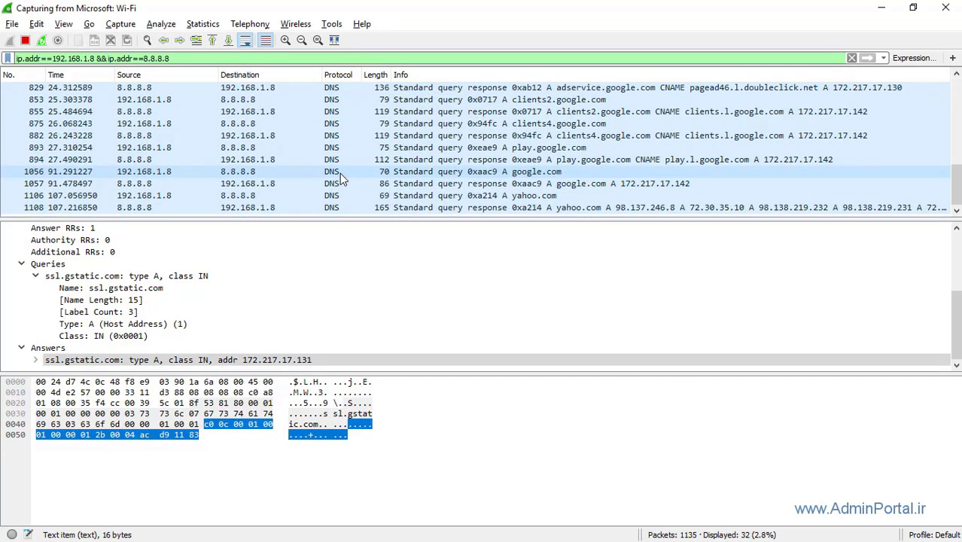
{"action": "left_click", "coordinate": [271, 184]}
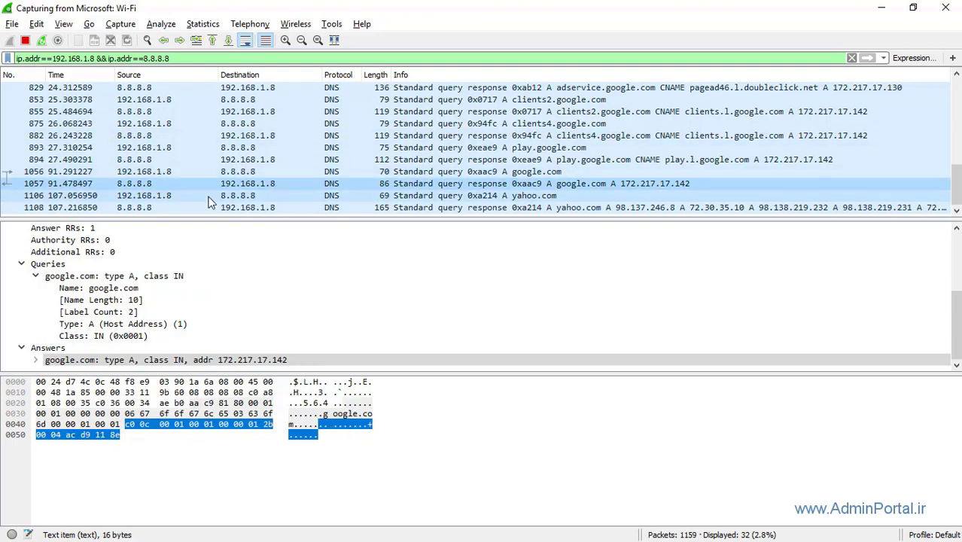
{"action": "left_click", "coordinate": [210, 197]}
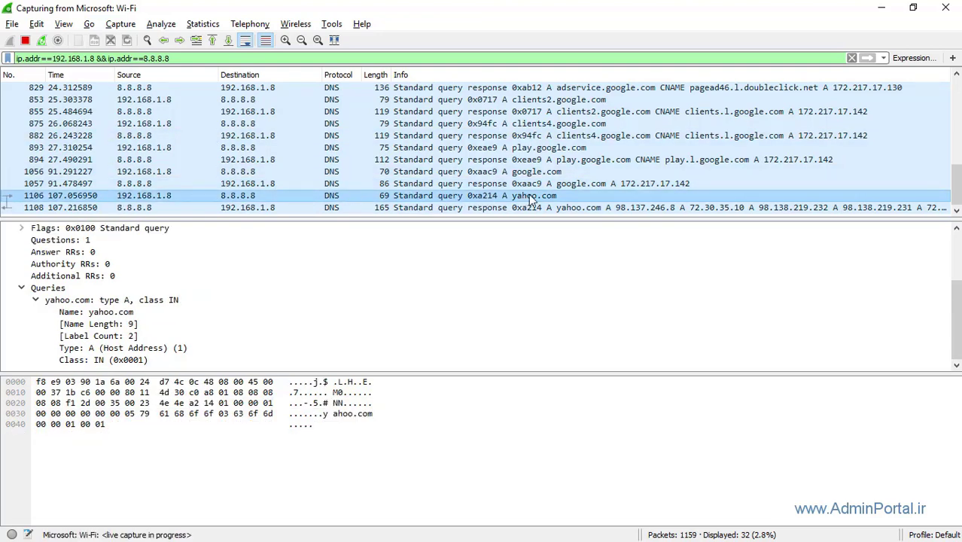
{"action": "left_click", "coordinate": [36, 300]}
{"action": "scroll", "coordinate": [75, 307], "scroll_direction": "up", "scroll_amount": 1}
{"action": "scroll", "coordinate": [75, 307], "scroll_direction": "down", "scroll_amount": 1}
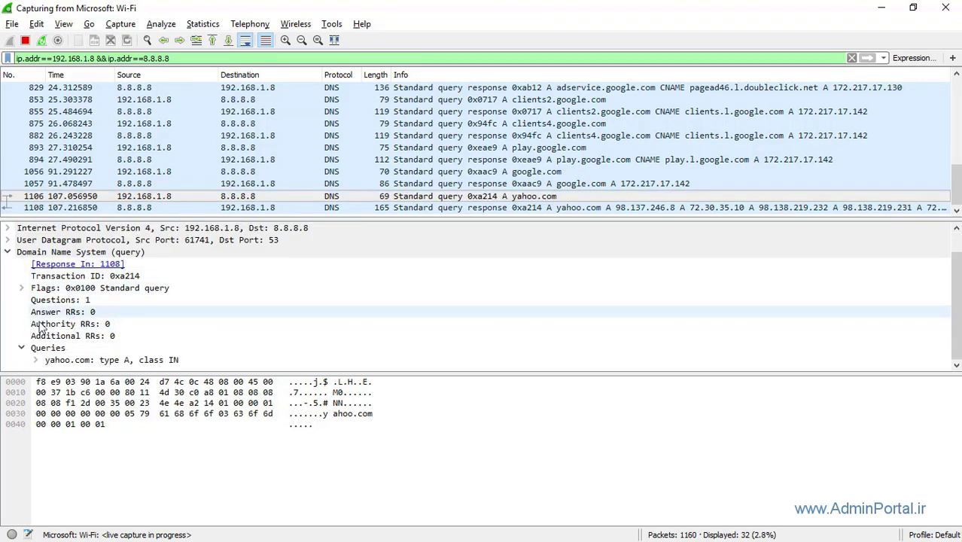
{"action": "left_click", "coordinate": [35, 360]}
{"action": "scroll", "coordinate": [113, 317], "scroll_direction": "down", "scroll_amount": 2}
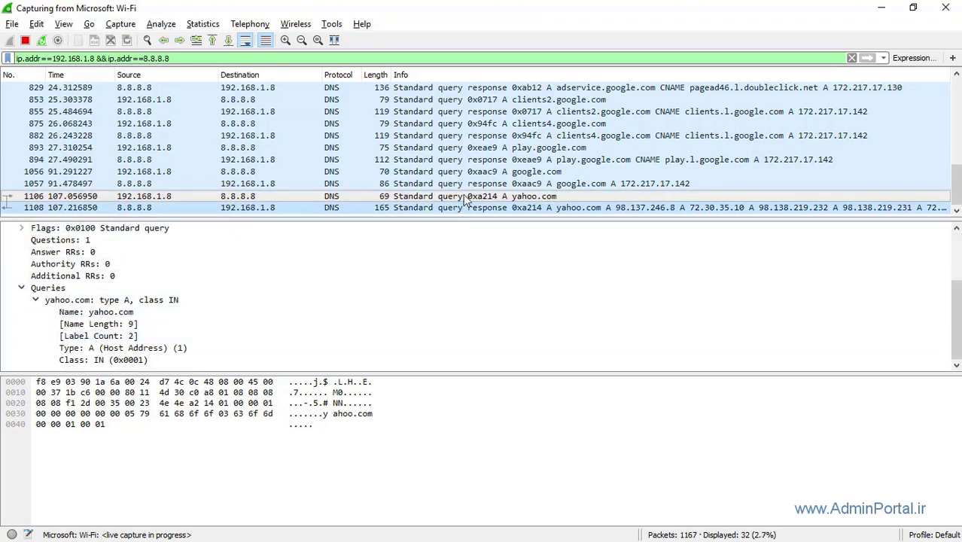
- Select the DNS response packet for yahoo.com and examine the address records under Answers
{"action": "left_click", "coordinate": [136, 208]}
{"action": "scroll", "coordinate": [122, 313], "scroll_direction": "down", "scroll_amount": 2}
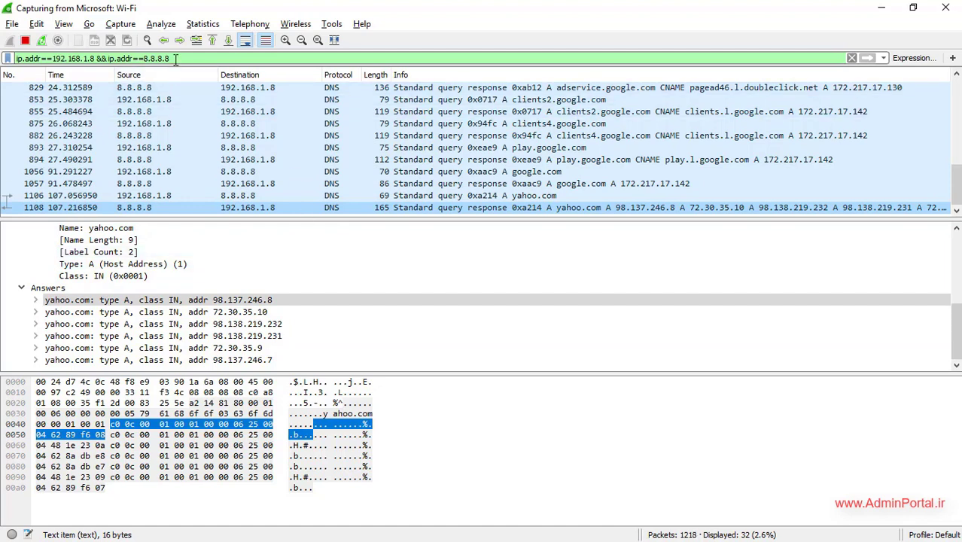
{"action": "left_click_drag", "start_coordinate": [171, 58], "coordinate": [143, 58]}
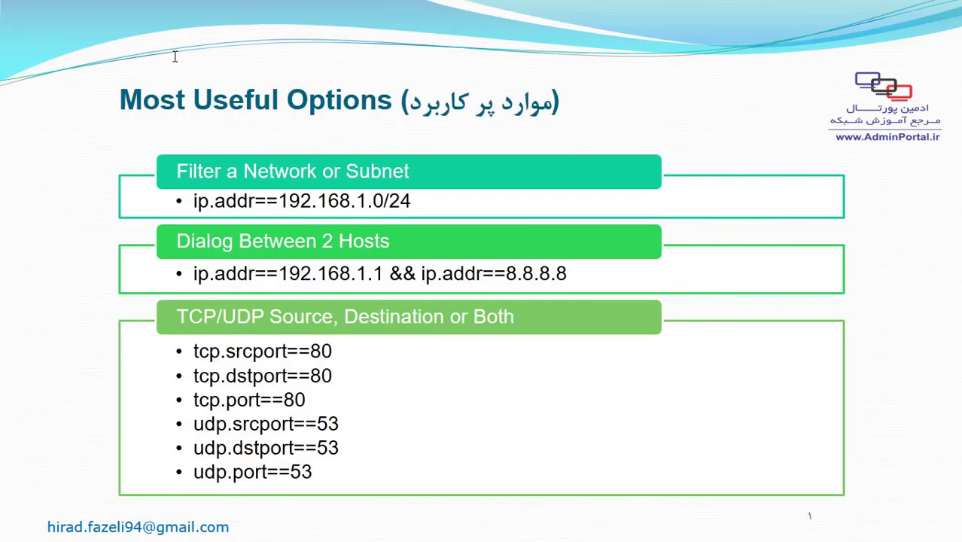
{"action": "left_click", "coordinate": [173, 56]}
{"action": "left_click", "coordinate": [173, 56]}
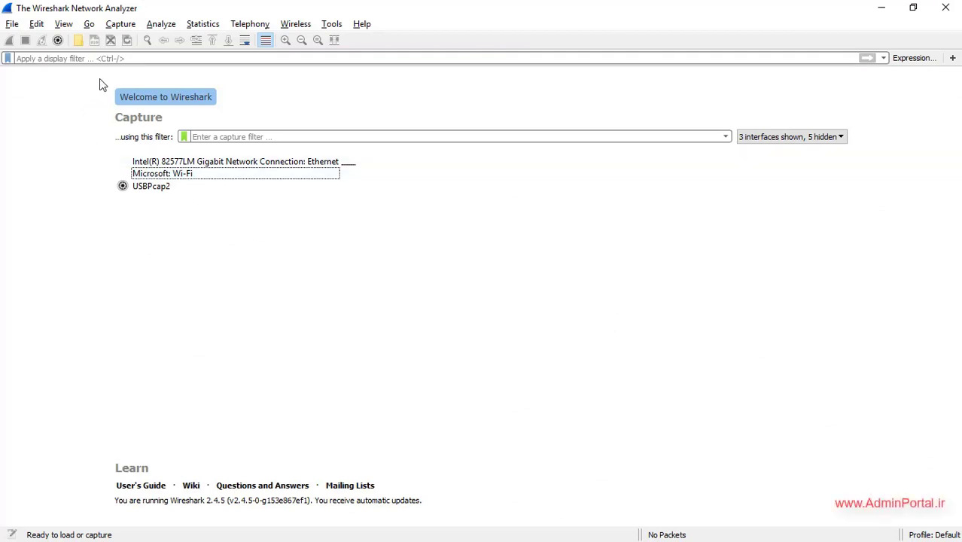
- Set the display filter to dns and start capturing on the Microsoft: Wi-Fi interface
{"action": "left_click", "coordinate": [265, 64]}
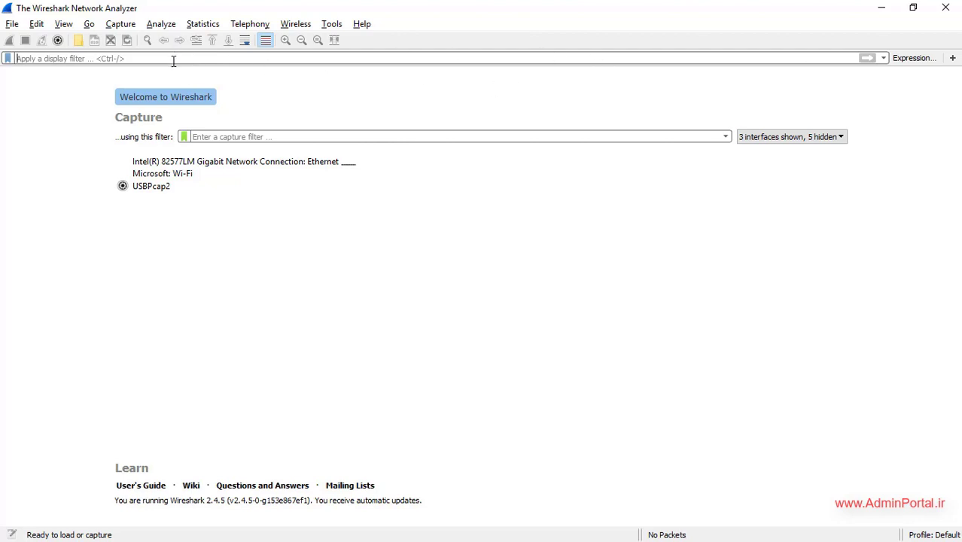
{"action": "type", "text": "dns"}
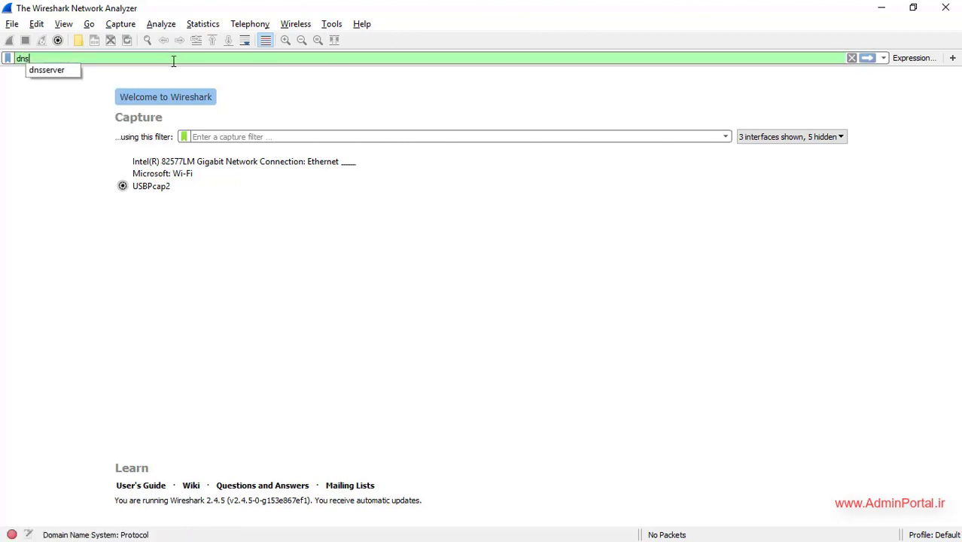
{"action": "left_click", "coordinate": [118, 57]}
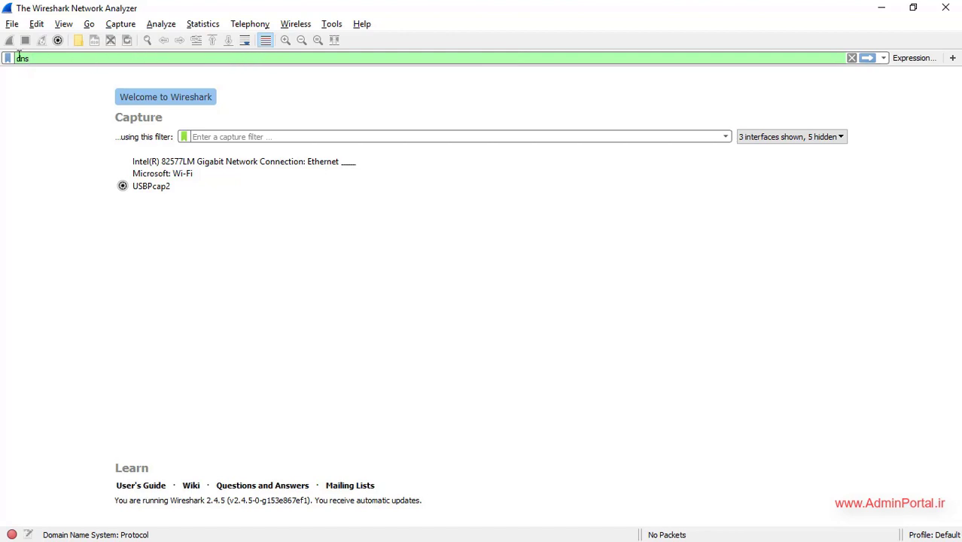
{"action": "left_click", "coordinate": [870, 59]}
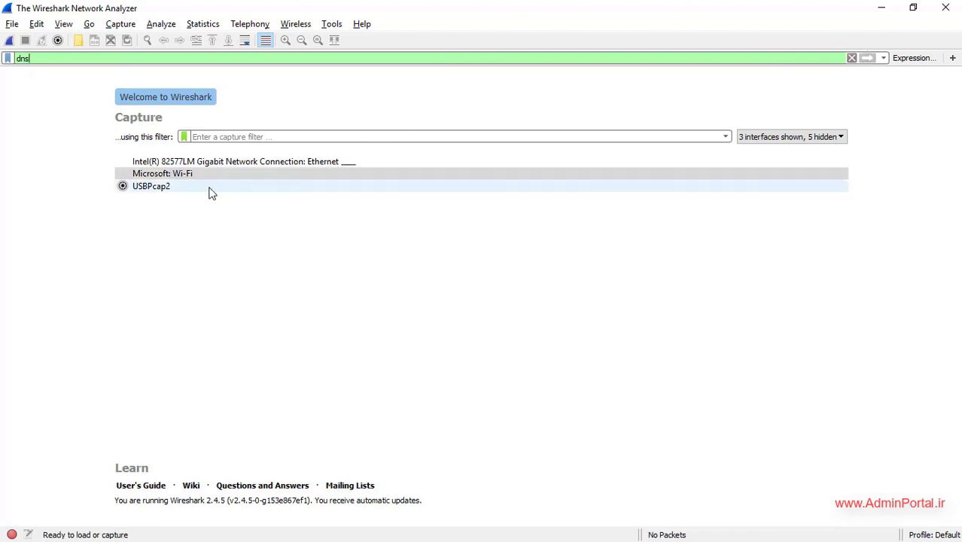
{"action": "left_click", "coordinate": [10, 41]}
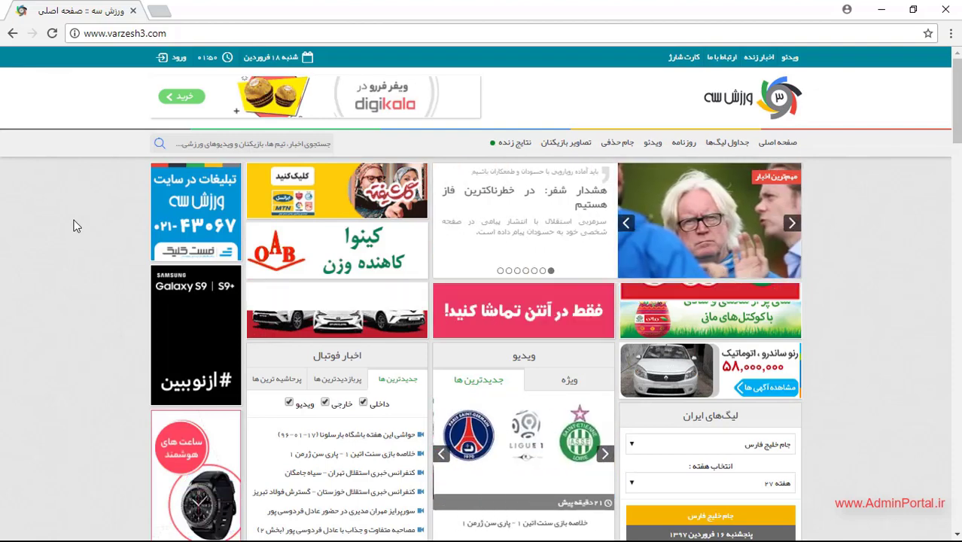
{"action": "key", "text": "F5"}
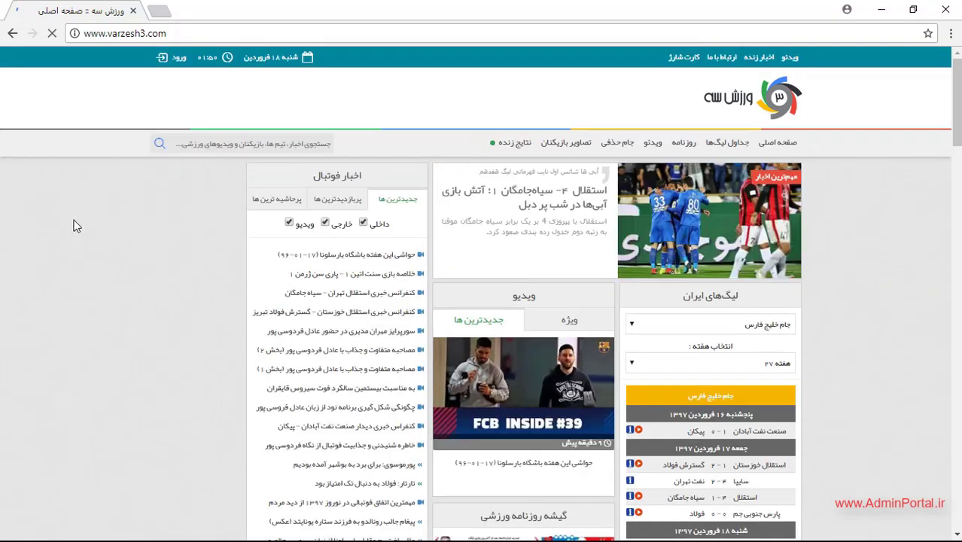
{"action": "key", "text": "alt+Tab"}
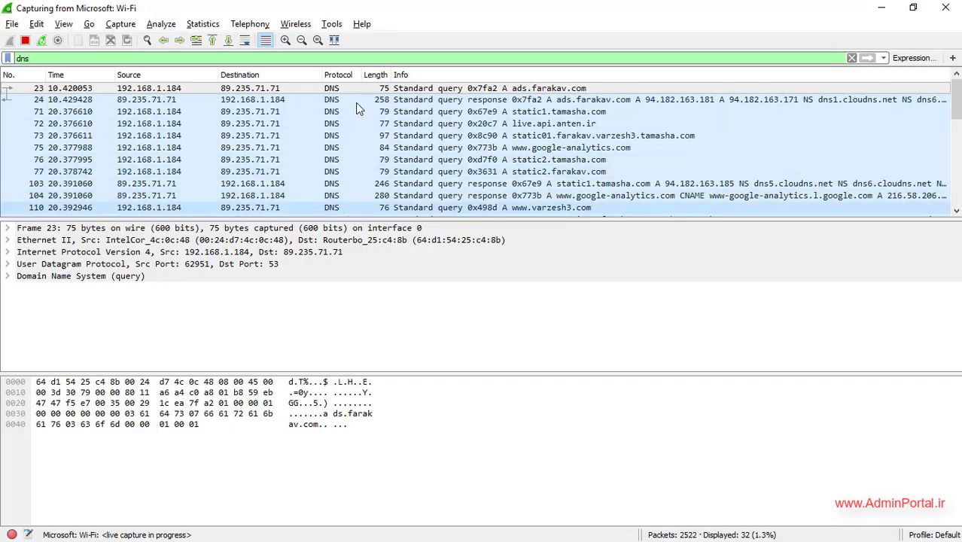
{"action": "scroll", "coordinate": [329, 177], "scroll_direction": "down", "scroll_amount": 5}
{"action": "scroll", "coordinate": [359, 202], "scroll_direction": "up", "scroll_amount": 7}
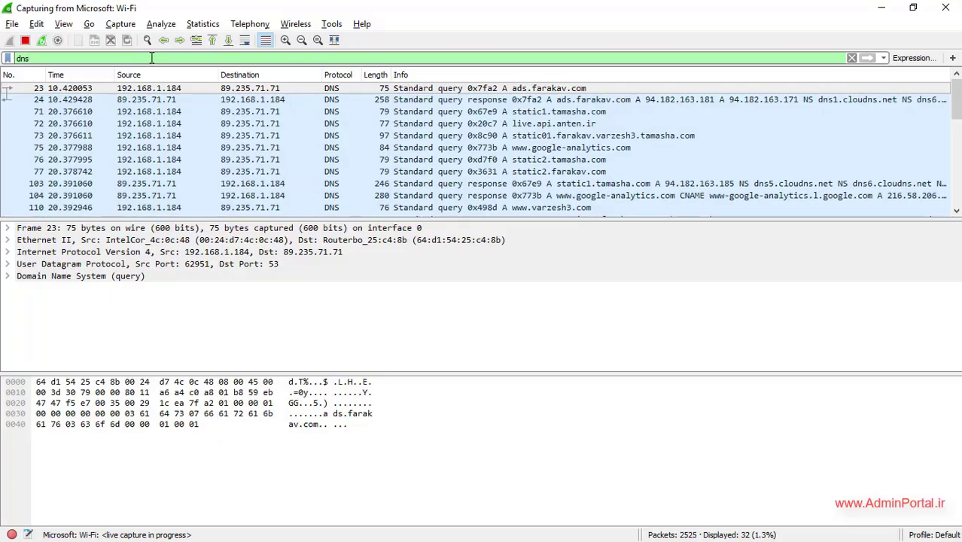
- Clear the dns display filter and enter icmpp in its place
{"action": "key", "text": "BackSpace"}
{"action": "key", "text": "BackSpace"}
{"action": "key", "text": "BackSpace"}
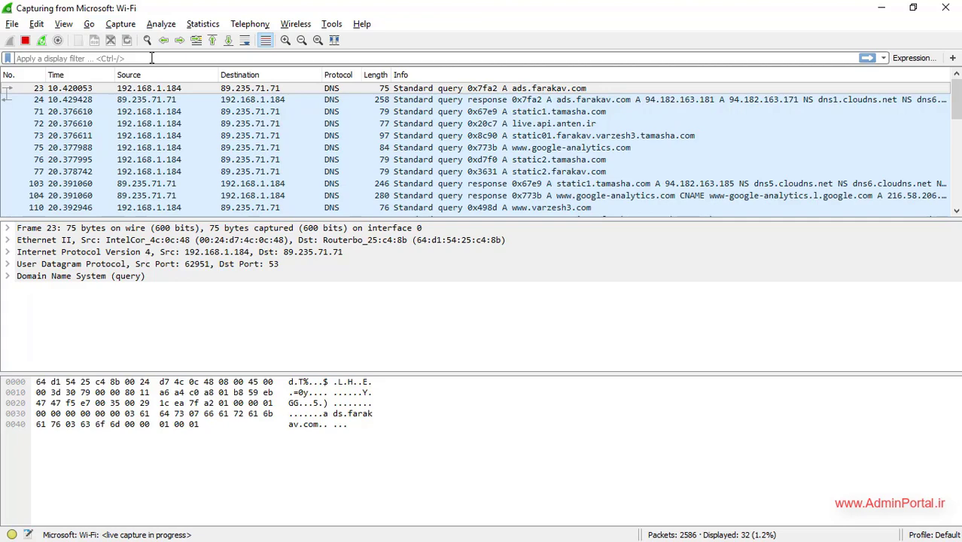
{"action": "type", "text": "icmpp"}
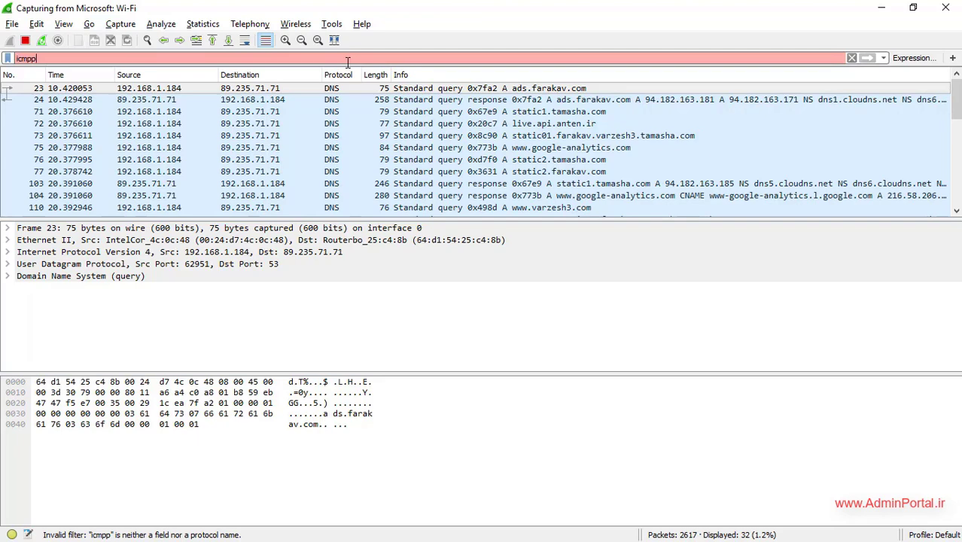
- Open a Command Prompt window and ping google.com
{"action": "key", "text": "super+r"}
{"action": "key", "text": "Return"}
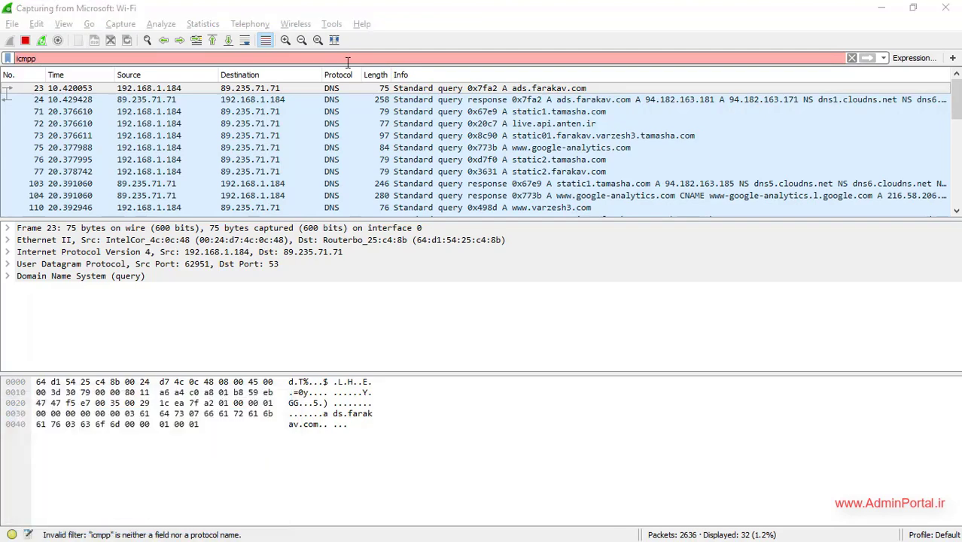
{"action": "type", "text": "ping go"}
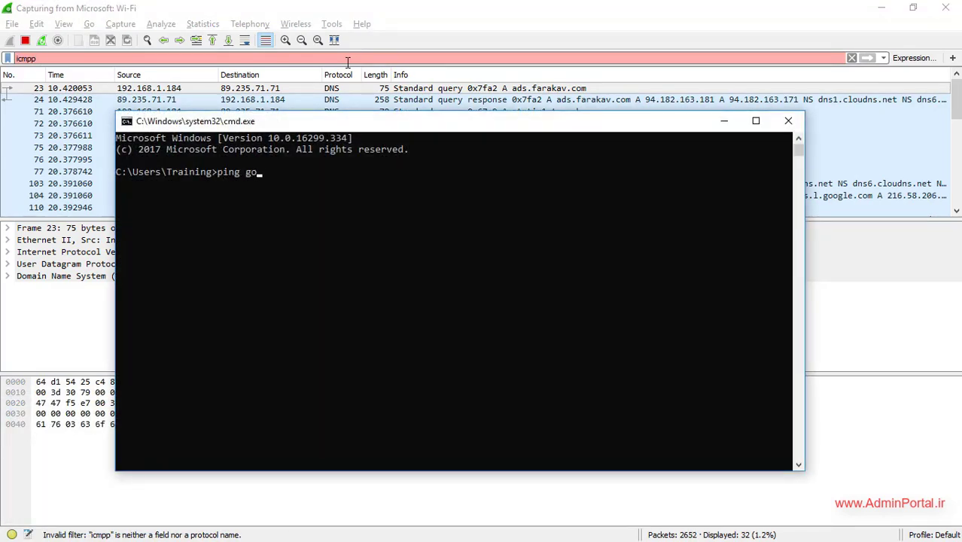
{"action": "type", "text": "ogle.com"}
{"action": "key", "text": "Return"}
- Return to Wireshark, correct the display filter to icmp and apply it
{"action": "left_click", "coordinate": [426, 21]}
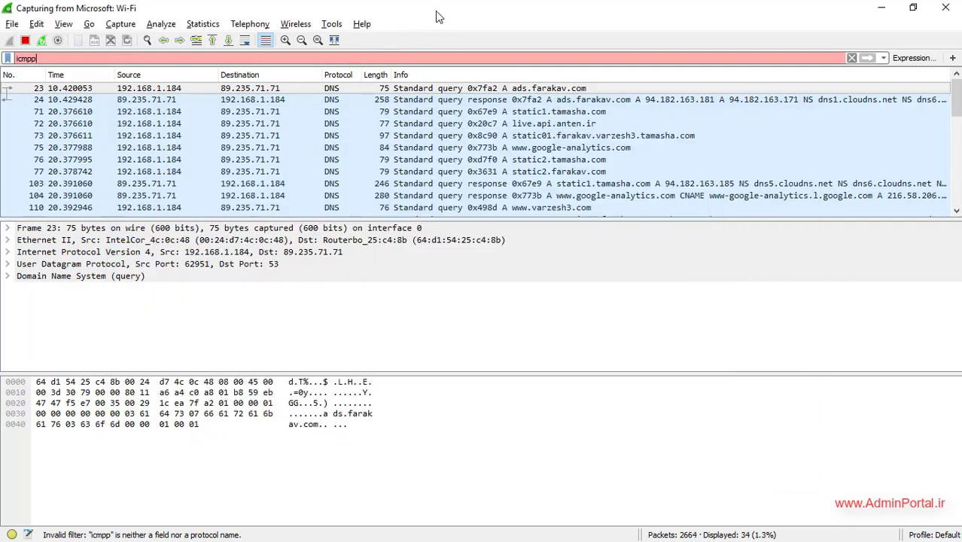
{"action": "scroll", "coordinate": [617, 182], "scroll_direction": "down", "scroll_amount": 8}
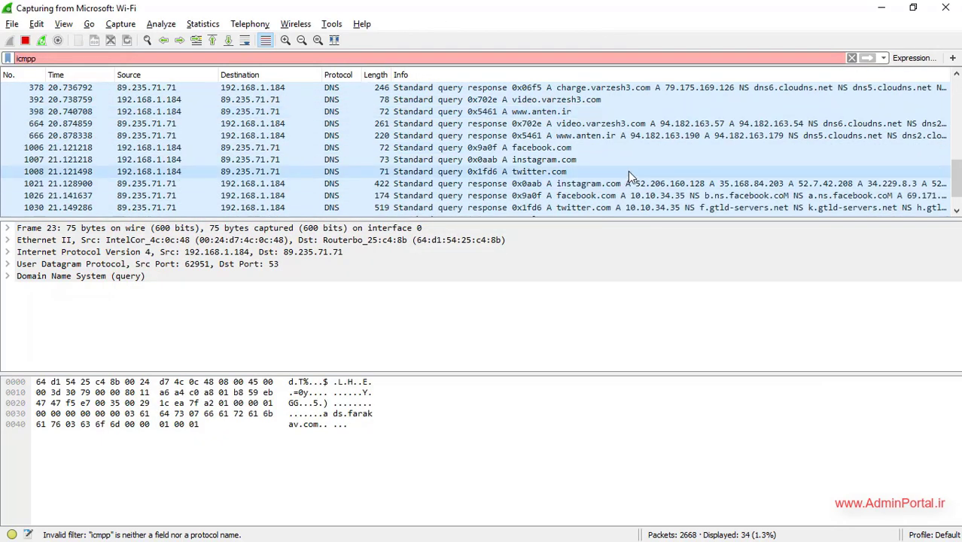
{"action": "scroll", "coordinate": [648, 210], "scroll_direction": "up", "scroll_amount": 8}
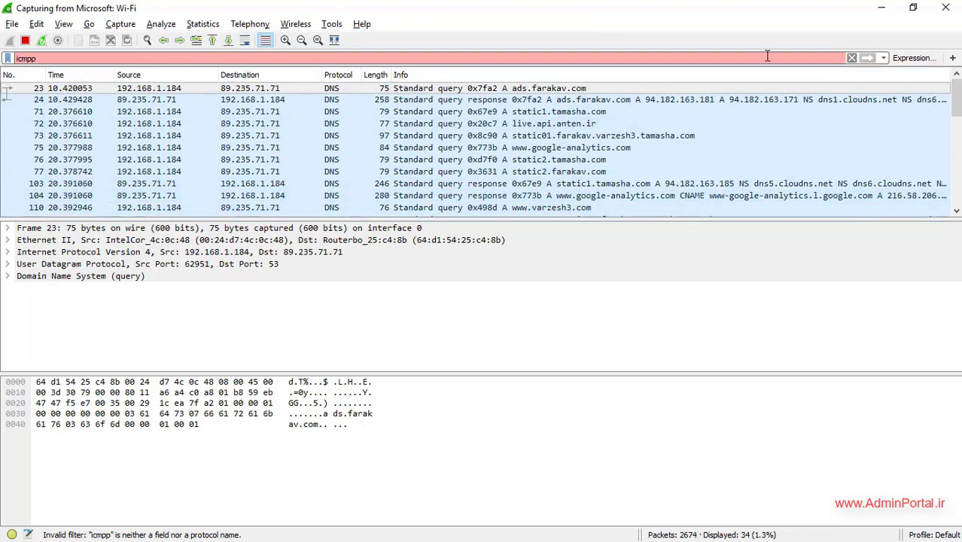
{"action": "key", "text": "BackSpace"}
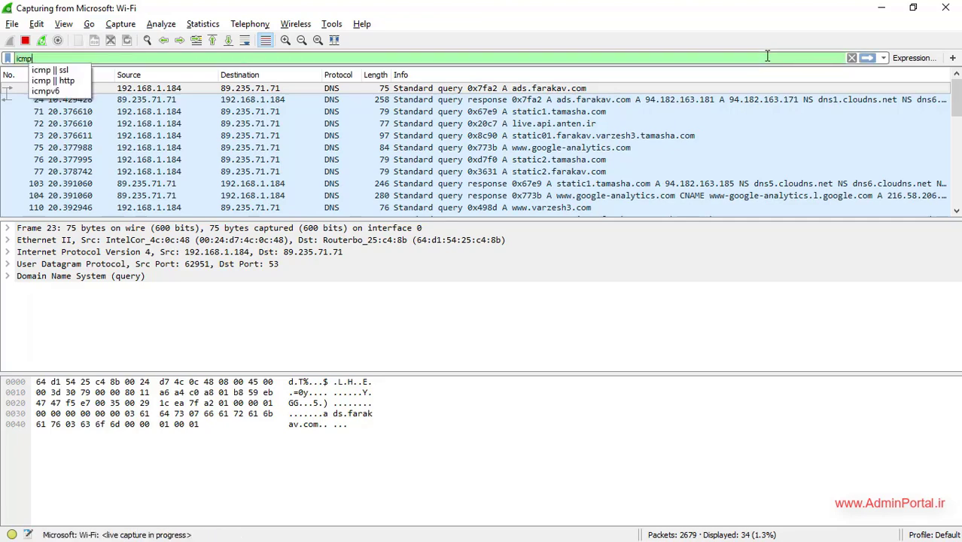
{"action": "key", "text": "Return"}
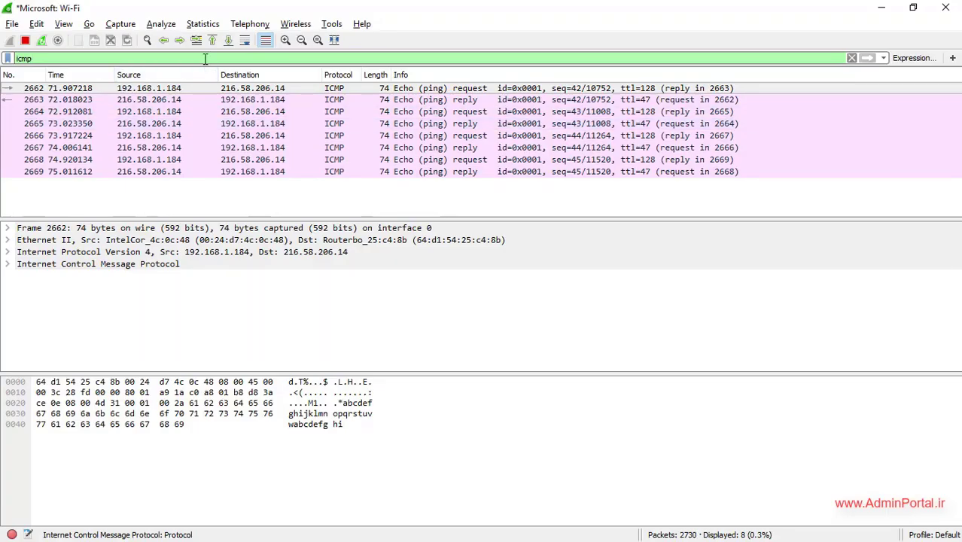
- Replace the icmp display filter with ip.addr in {192.168.1.184 8.8.8.8 4.2.2.6}
{"action": "key", "text": "BackSpace"}
{"action": "key", "text": "BackSpace"}
{"action": "key", "text": "BackSpace"}
{"action": "key", "text": "BackSpace"}
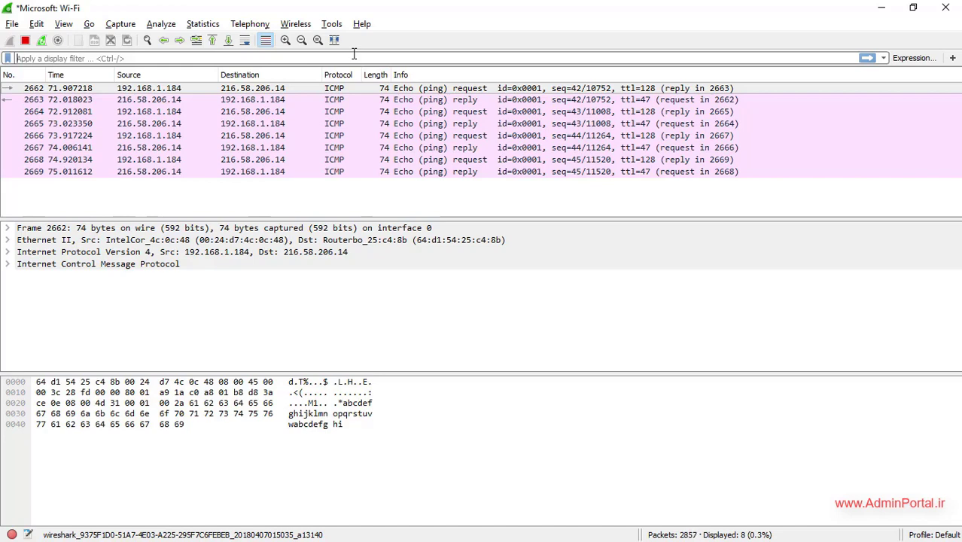
{"action": "type", "text": "ip."}
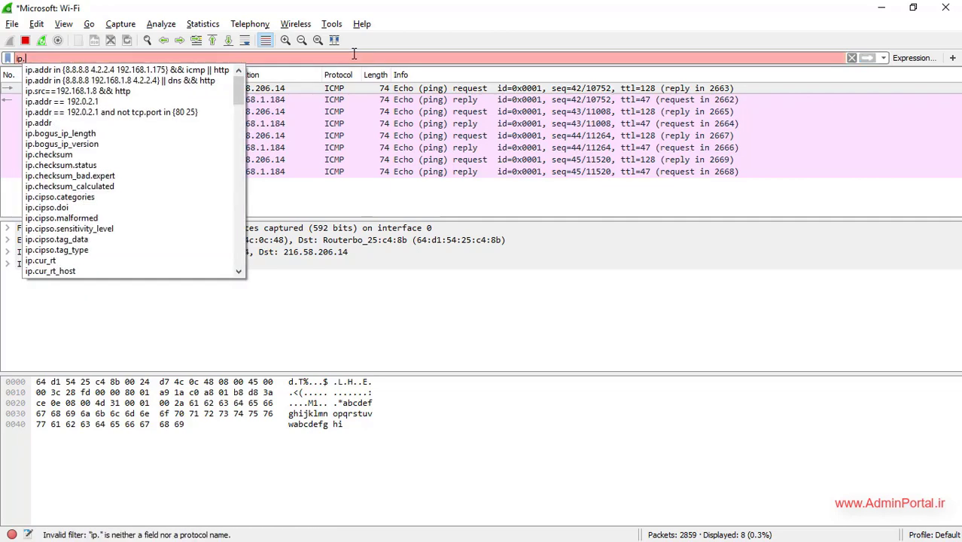
{"action": "type", "text": "addr in "}
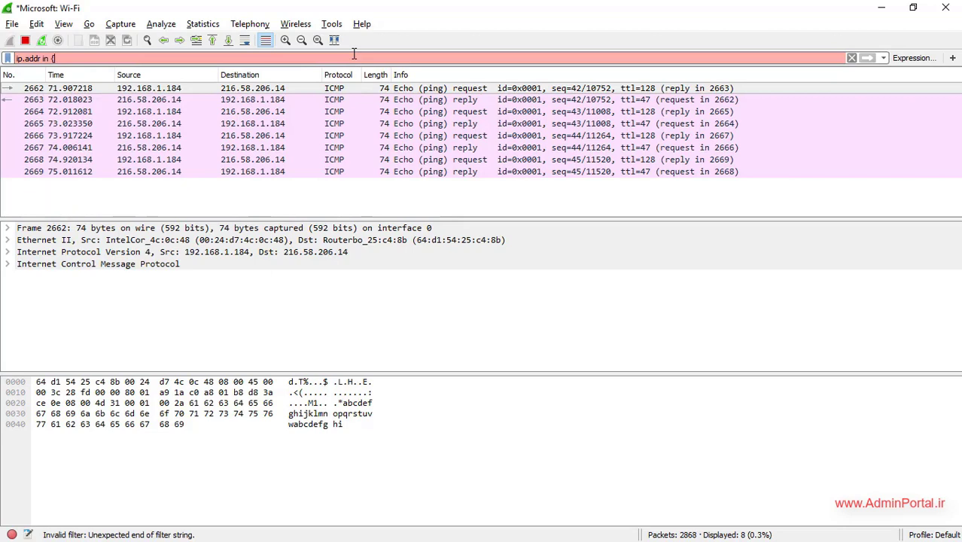
{"action": "type", "text": "{192.168.1.184 8.8.8.8 4.2.2"}
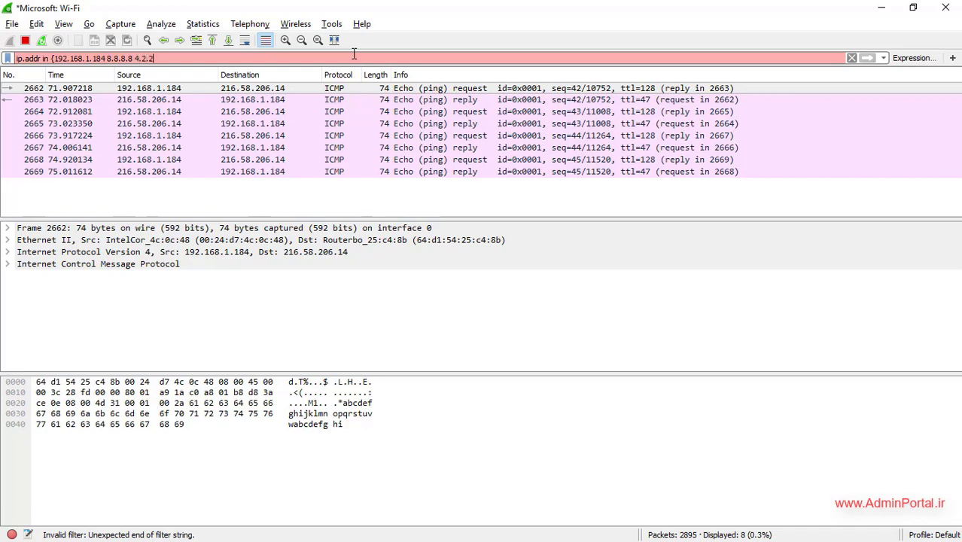
{"action": "type", "text": ".6}"}
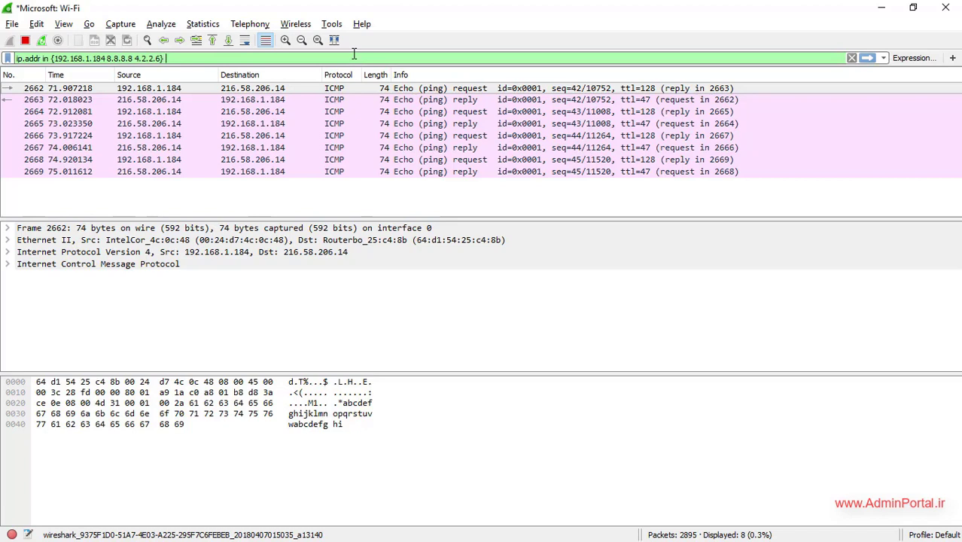
- Extend the address filter with && icmp or http and apply the combined expression to the capture
{"action": "type", "text": " &&"}
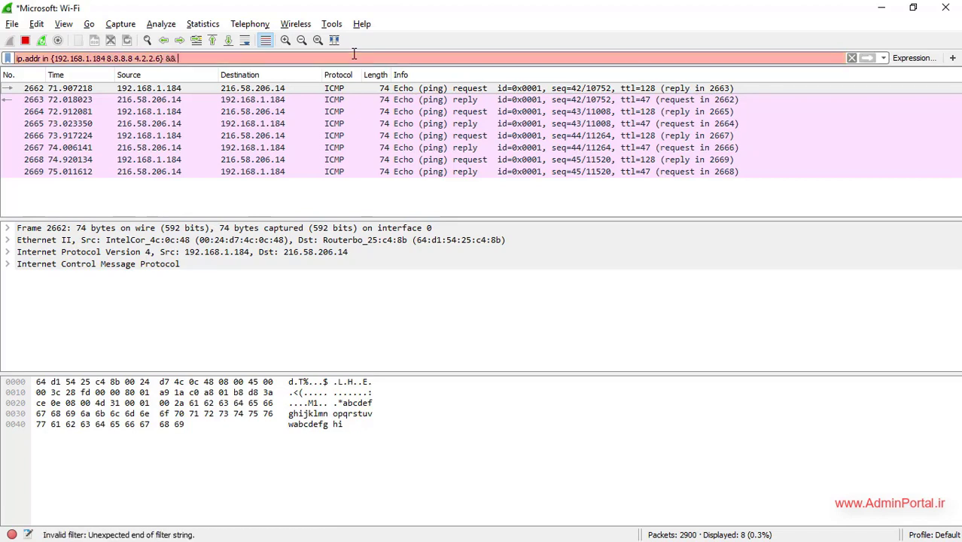
{"action": "type", "text": " icmp"}
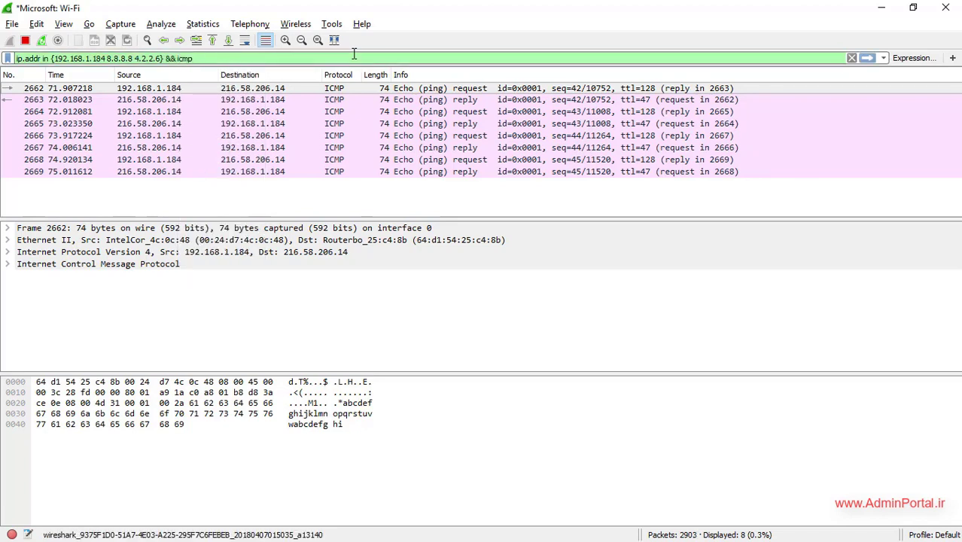
{"action": "type", "text": " or "}
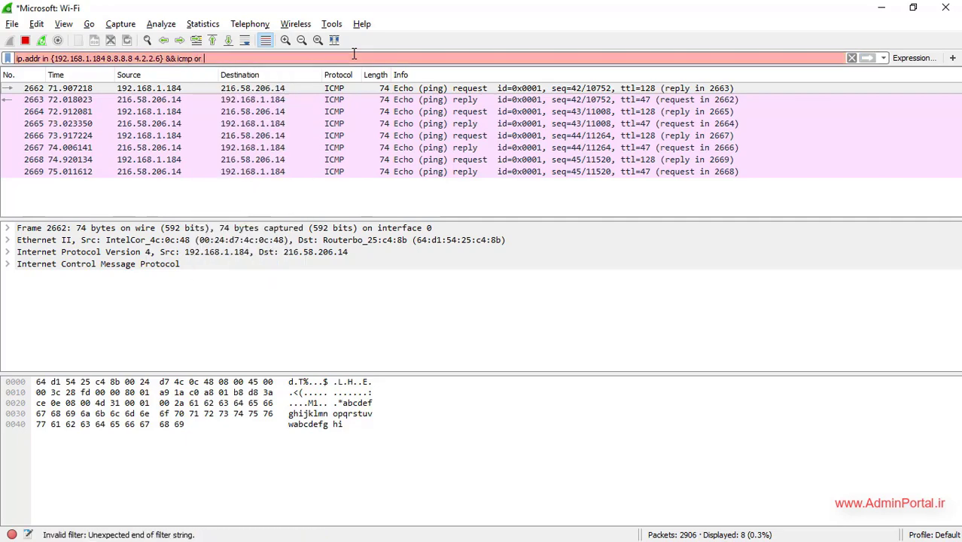
{"action": "type", "text": "htt"}
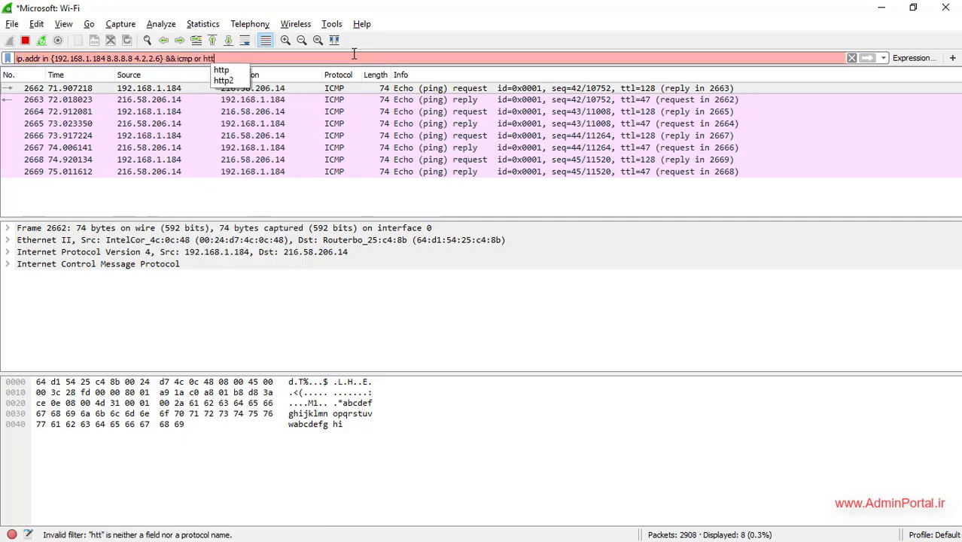
{"action": "type", "text": "p"}
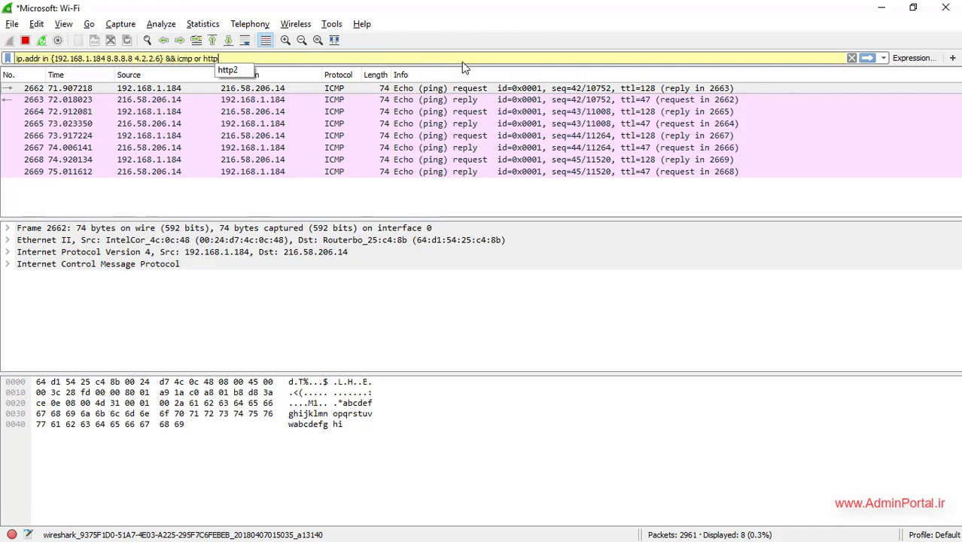
{"action": "left_click_drag", "start_coordinate": [225, 58], "coordinate": [6, 58]}
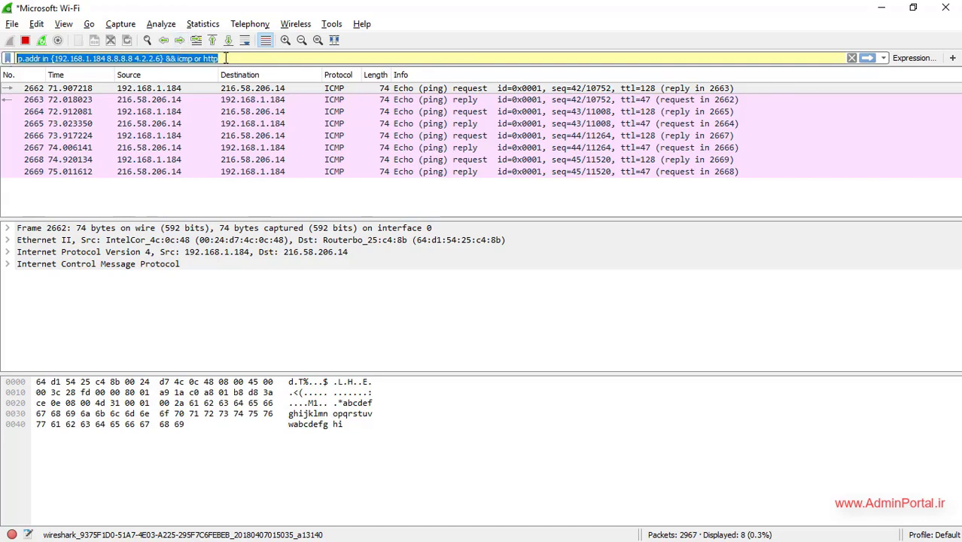
{"action": "left_click_drag", "start_coordinate": [225, 58], "coordinate": [6, 60]}
{"action": "left_click", "coordinate": [230, 58]}
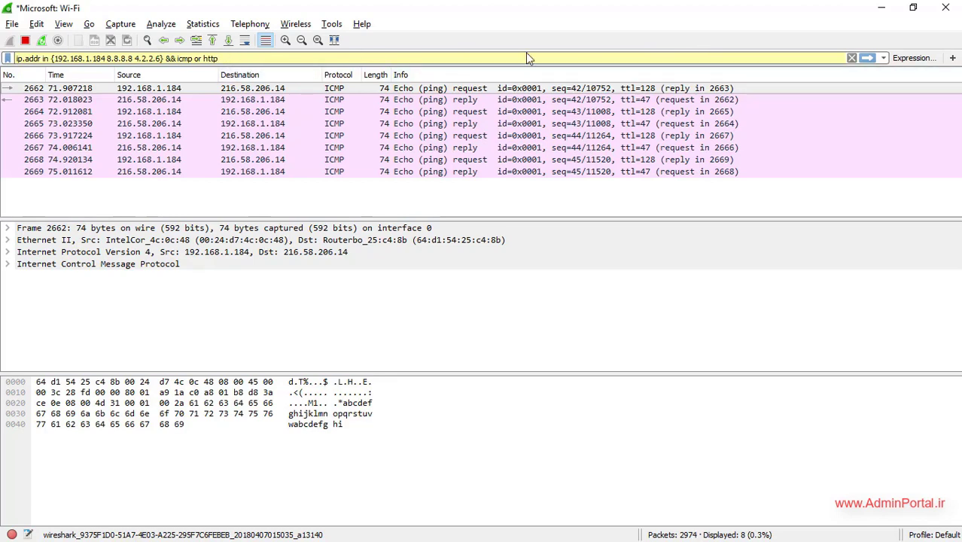
{"action": "left_click", "coordinate": [868, 61]}
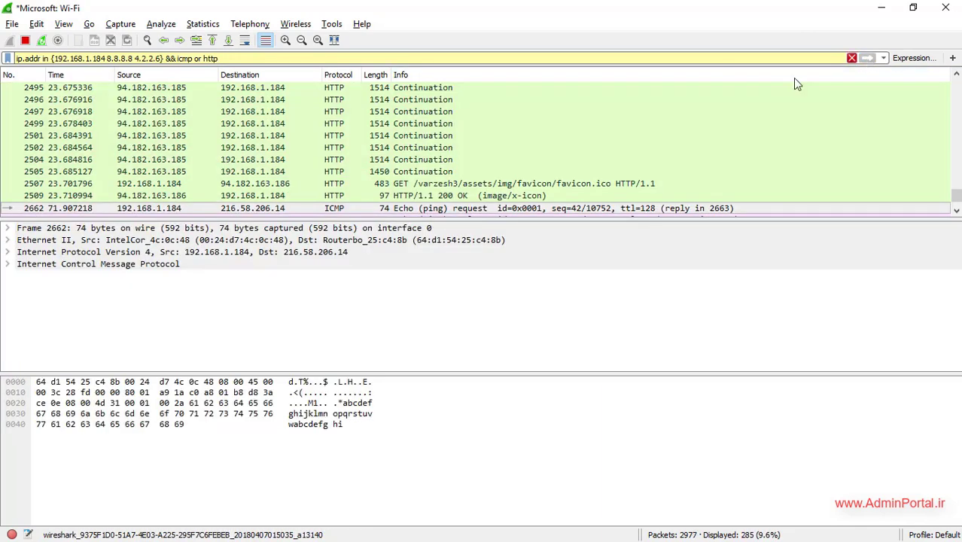
- Look through the filtered packet list and check the protocol of the HTTP and ICMP packets
{"action": "scroll", "coordinate": [329, 138], "scroll_direction": "down", "scroll_amount": 5}
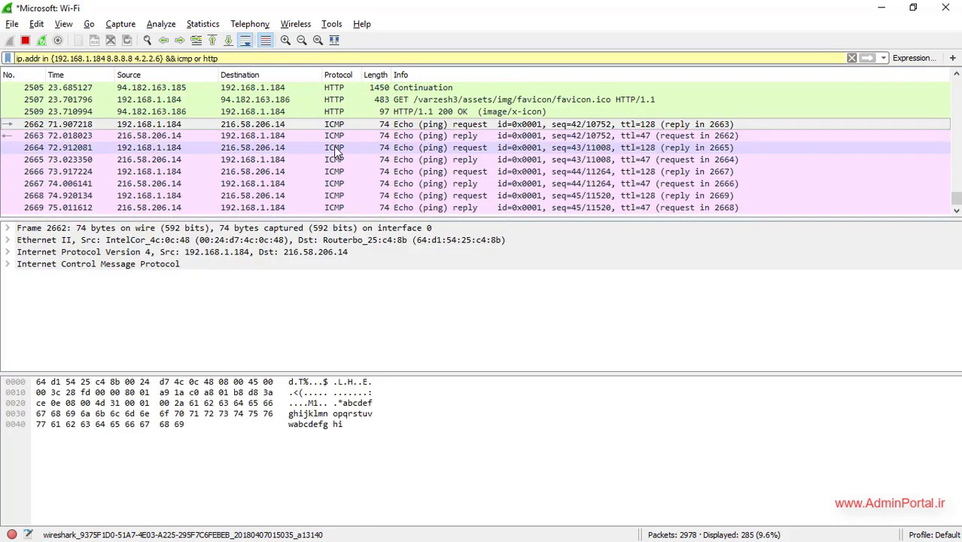
{"action": "scroll", "coordinate": [331, 137], "scroll_direction": "up", "scroll_amount": 10}
{"action": "scroll", "coordinate": [332, 137], "scroll_direction": "up", "scroll_amount": 10}
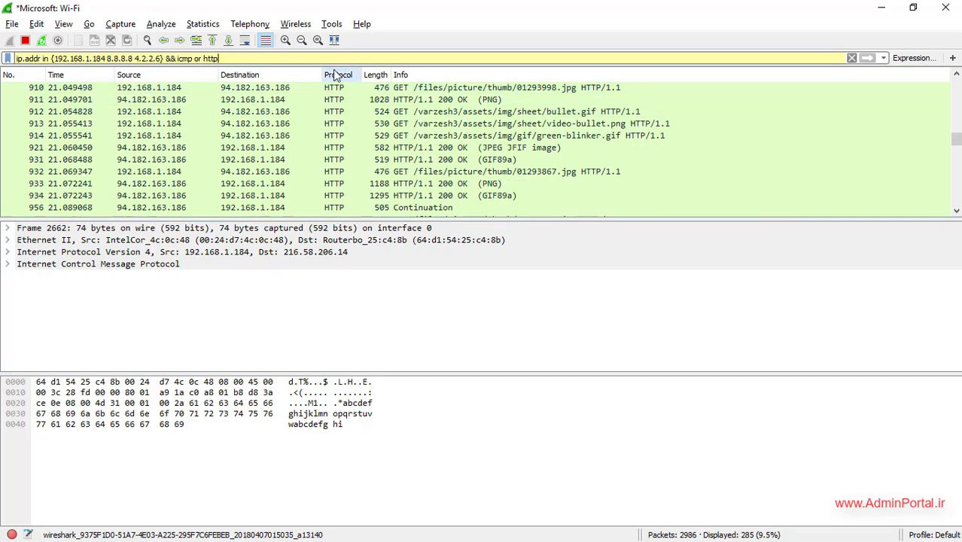
{"action": "scroll", "coordinate": [331, 160], "scroll_direction": "down", "scroll_amount": 3}
{"action": "scroll", "coordinate": [320, 159], "scroll_direction": "up", "scroll_amount": 3}
{"action": "scroll", "coordinate": [320, 159], "scroll_direction": "up", "scroll_amount": 10}
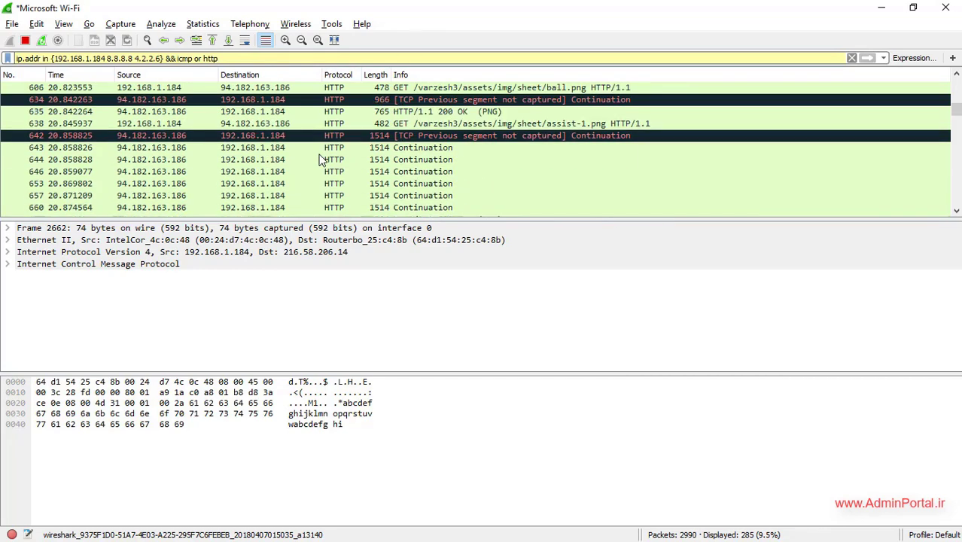
{"action": "scroll", "coordinate": [320, 159], "scroll_direction": "up", "scroll_amount": 10}
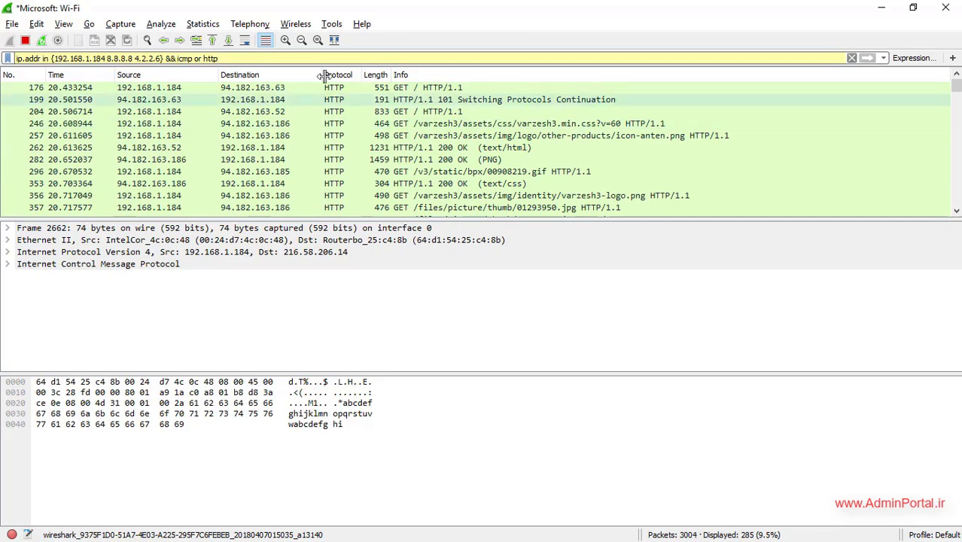
{"action": "scroll", "coordinate": [359, 128], "scroll_direction": "down", "scroll_amount": 5}
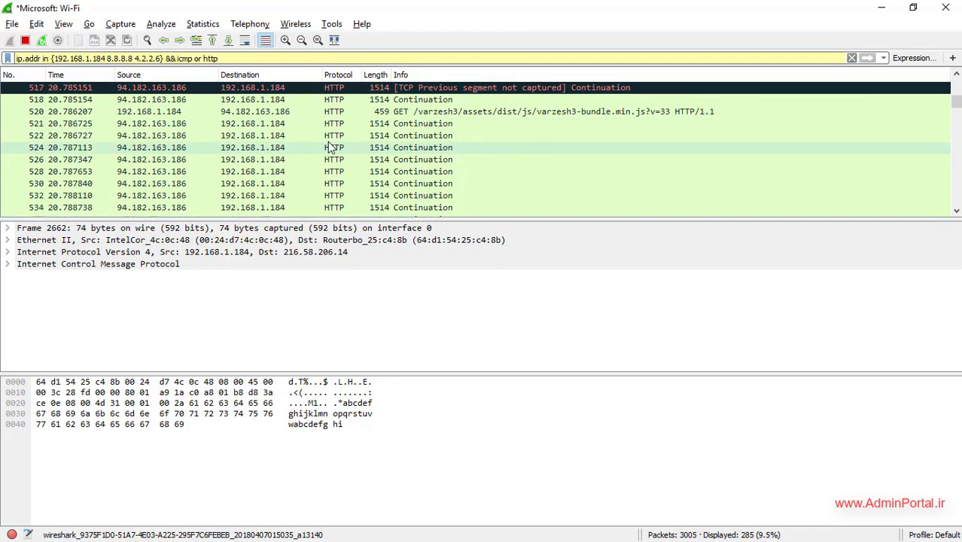
{"action": "scroll", "coordinate": [331, 151], "scroll_direction": "down", "scroll_amount": 10}
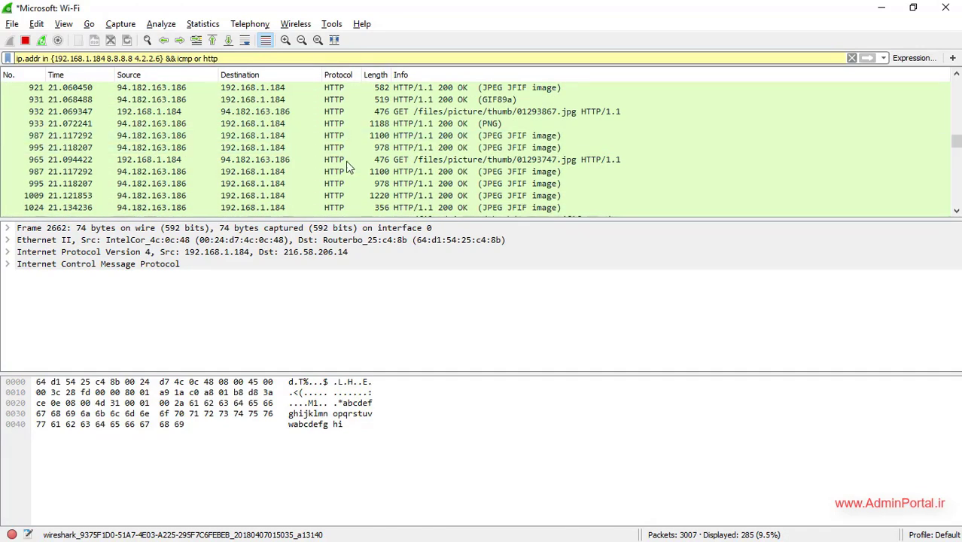
- Select HTTP packet 2505 and ICMP echo request 2664 in turn to compare them, ending on the HTTP packet
{"action": "scroll", "coordinate": [346, 151], "scroll_direction": "down", "scroll_amount": 8}
{"action": "left_click", "coordinate": [346, 88]}
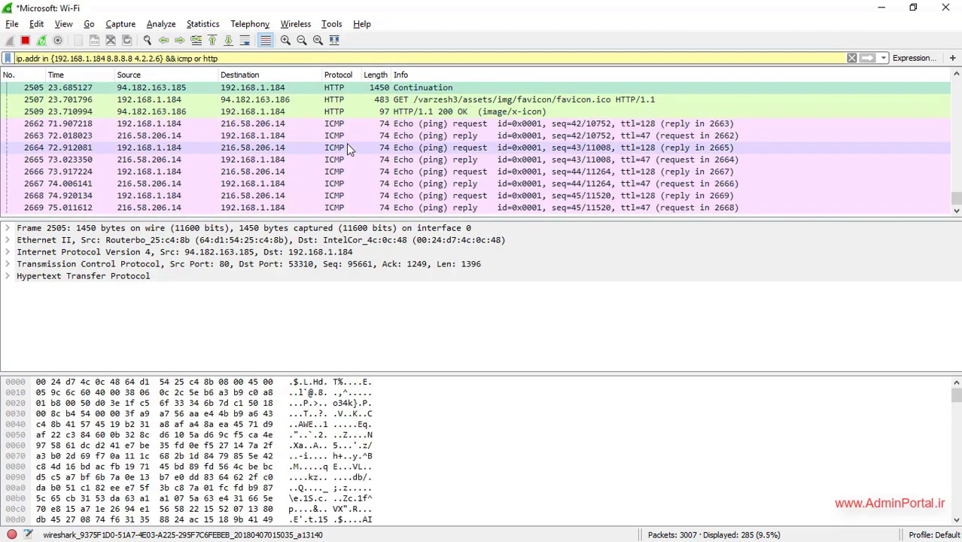
{"action": "left_click", "coordinate": [346, 147]}
{"action": "left_click", "coordinate": [353, 90]}
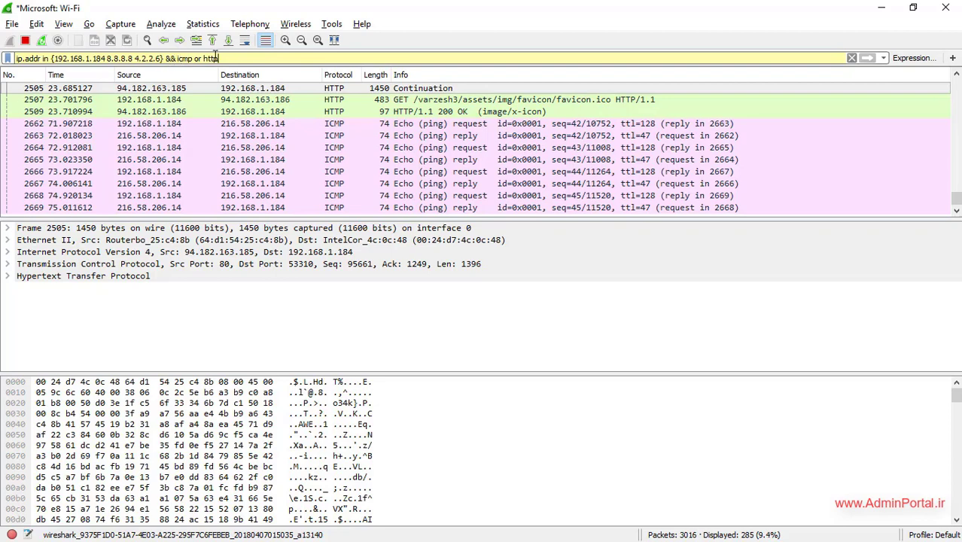
- Examine how the display filter is grouped, highlighting the whole expression and its part up to && icmp
{"action": "left_click_drag", "start_coordinate": [230, 57], "coordinate": [3, 56]}
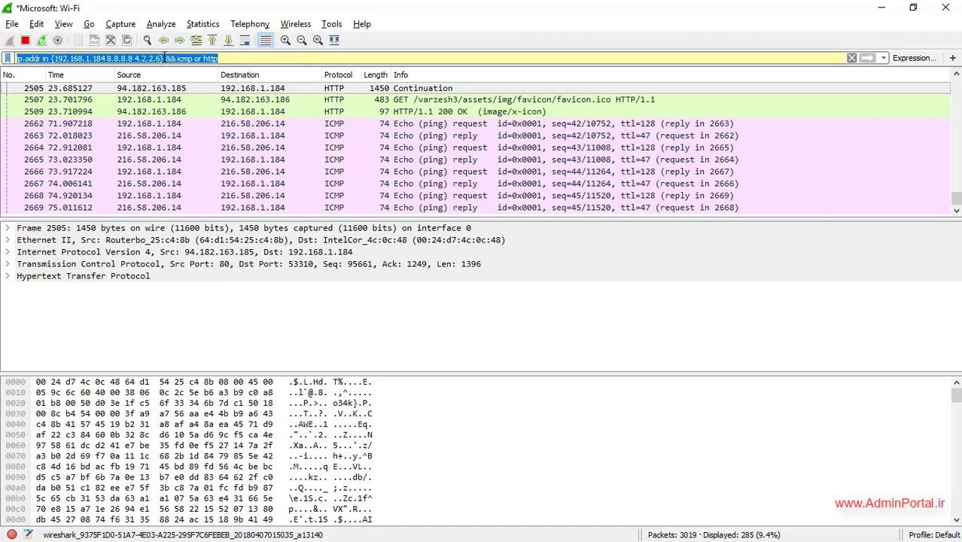
{"action": "left_click", "coordinate": [164, 58]}
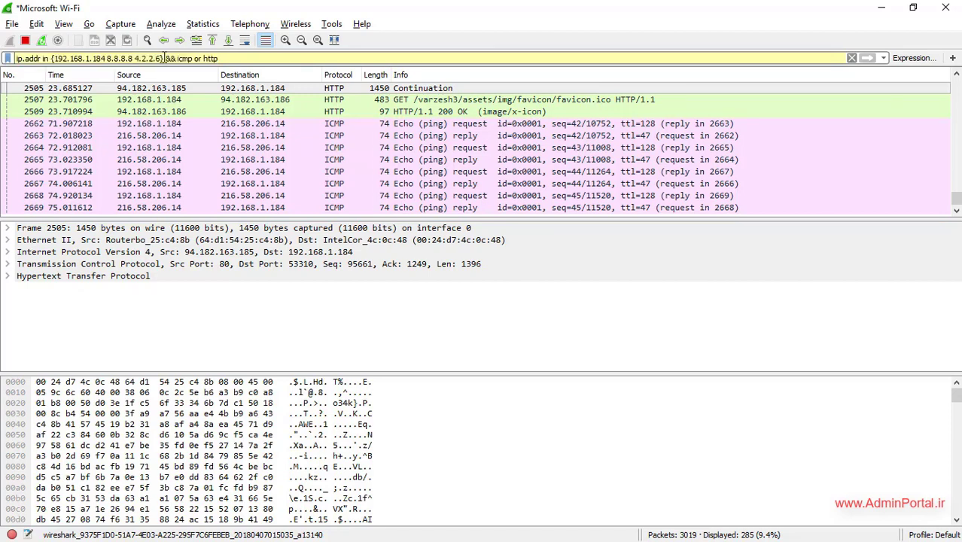
{"action": "left_click_drag", "start_coordinate": [220, 59], "coordinate": [6, 60]}
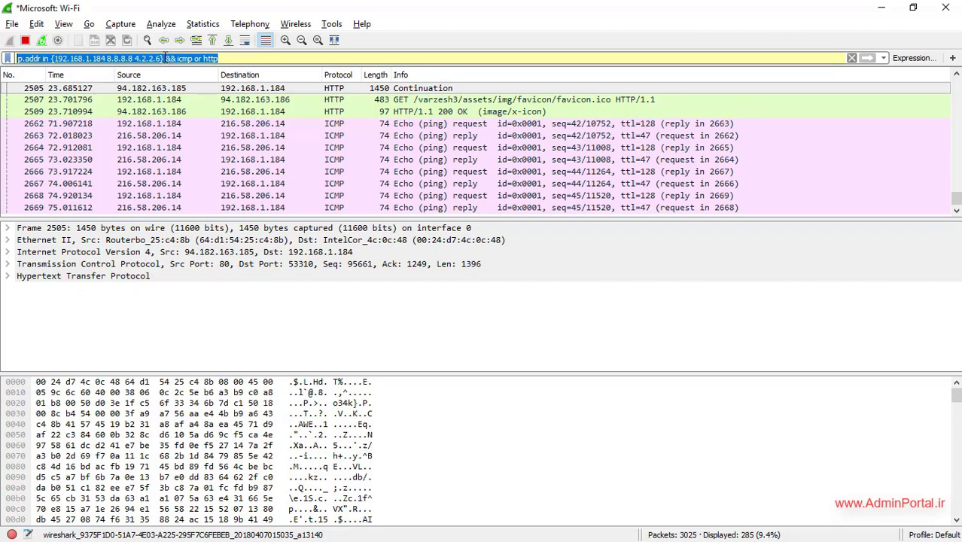
{"action": "left_click_drag", "start_coordinate": [193, 58], "coordinate": [15, 59]}
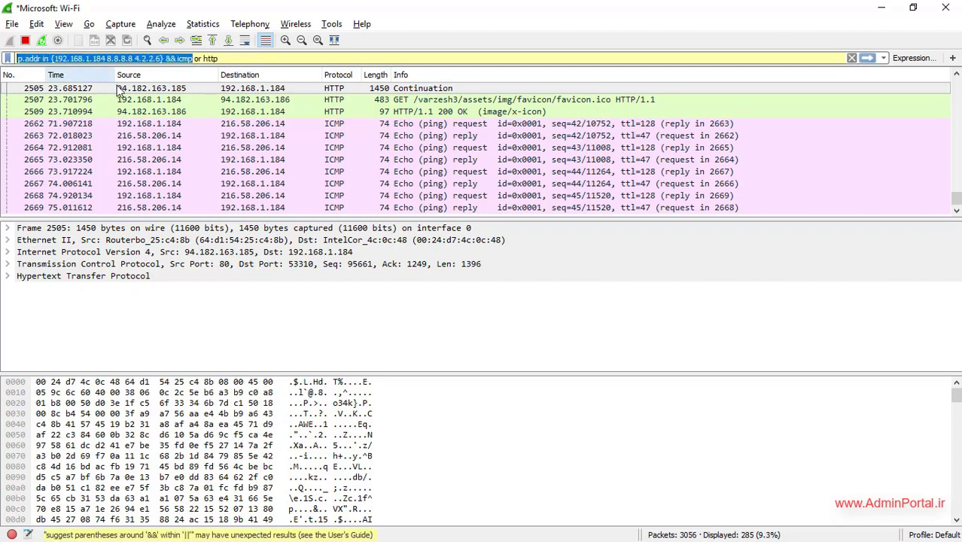
{"action": "left_click", "coordinate": [192, 59]}
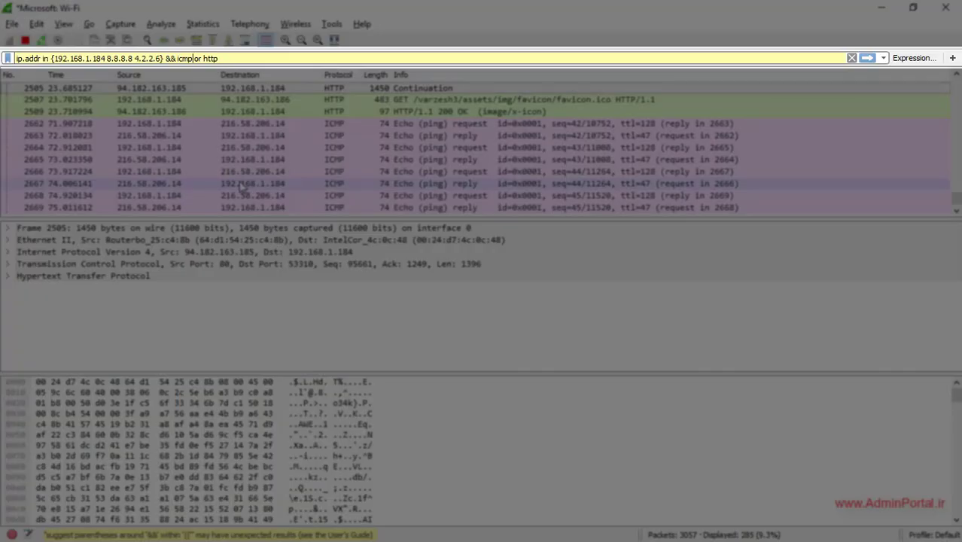
- Enclose ip.addr in {192.168.1.184 8.8.8.8 4.2.2.6} && icmp in parentheses before or http, and apply the filter
{"action": "type", "text": ")"}
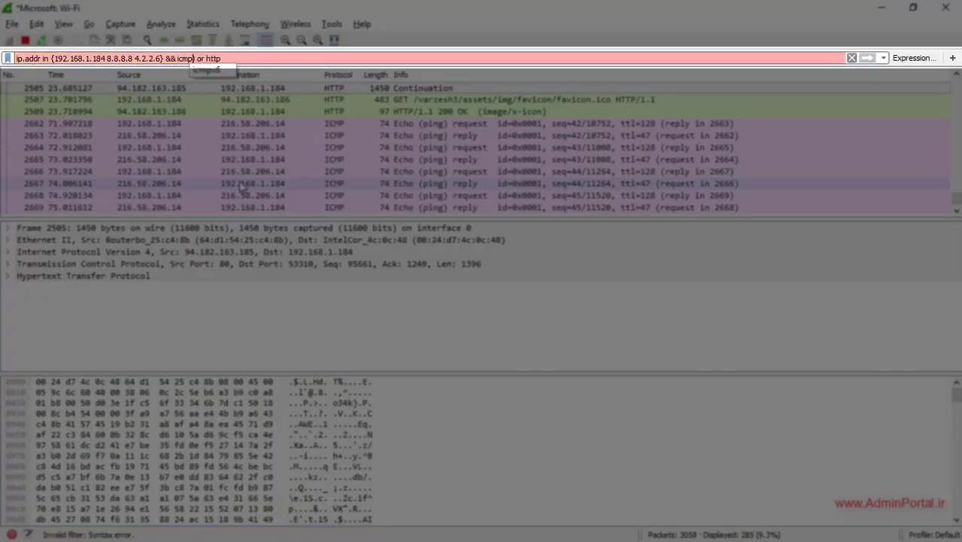
{"action": "key", "text": "Home"}
{"action": "type", "text": "("}
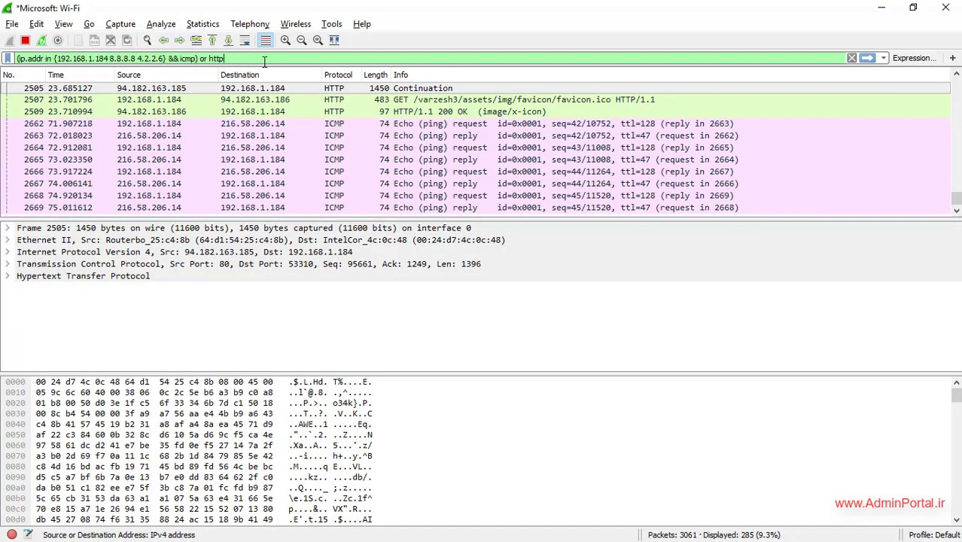
{"action": "left_click", "coordinate": [867, 59]}
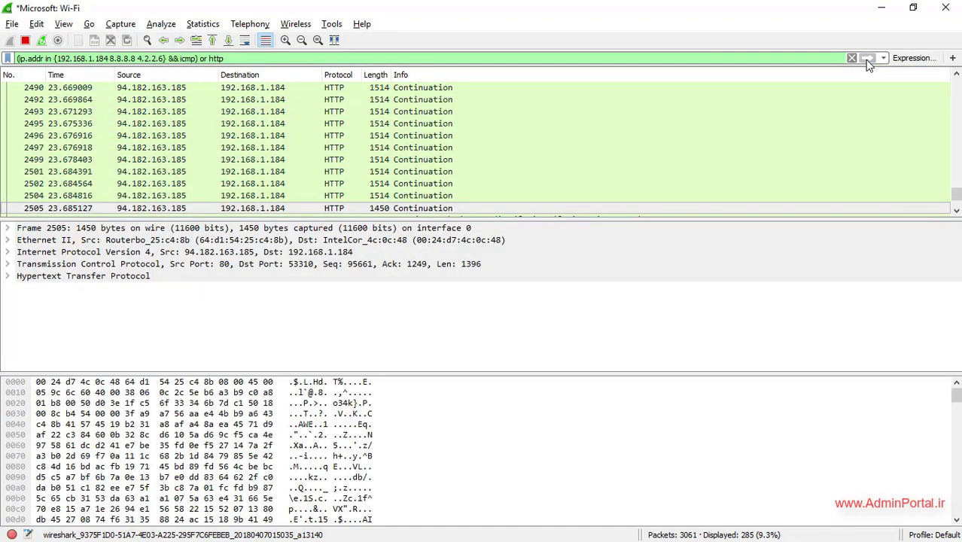
- Look through the filtered HTTP and ICMP packets and stop the running capture
{"action": "scroll", "coordinate": [402, 130], "scroll_direction": "up", "scroll_amount": 6}
{"action": "scroll", "coordinate": [384, 134], "scroll_direction": "down", "scroll_amount": 7}
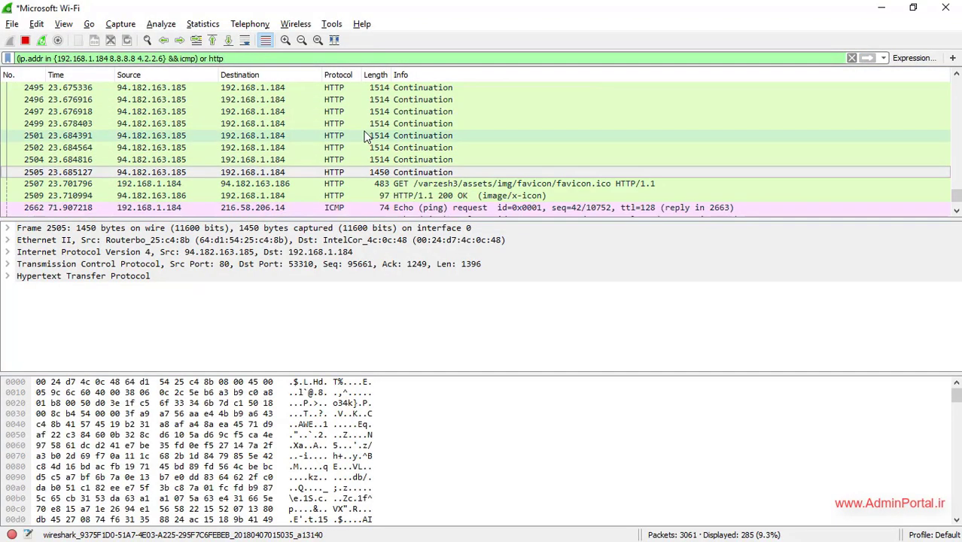
{"action": "scroll", "coordinate": [361, 163], "scroll_direction": "down", "scroll_amount": 3}
{"action": "scroll", "coordinate": [362, 163], "scroll_direction": "up", "scroll_amount": 15}
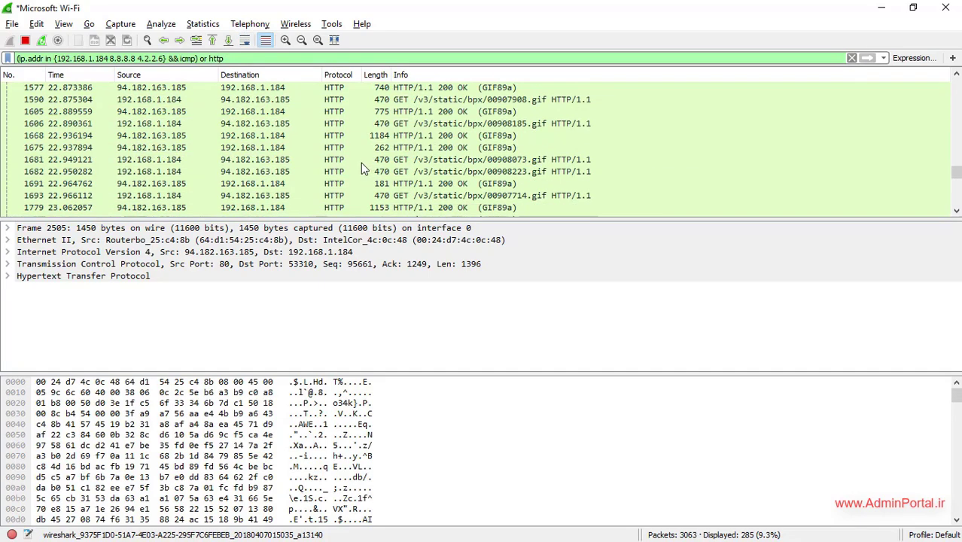
{"action": "left_click", "coordinate": [25, 40]}
{"action": "scroll", "coordinate": [427, 115], "scroll_direction": "up", "scroll_amount": 5}
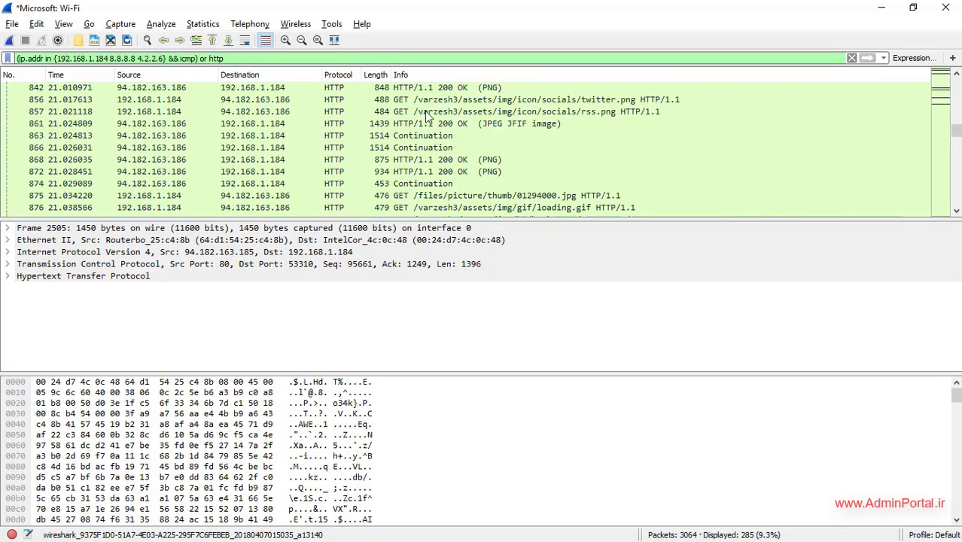
- Highlight the whole parenthesised display filter expression to review it
{"action": "left_click_drag", "start_coordinate": [229, 59], "coordinate": [2, 55]}
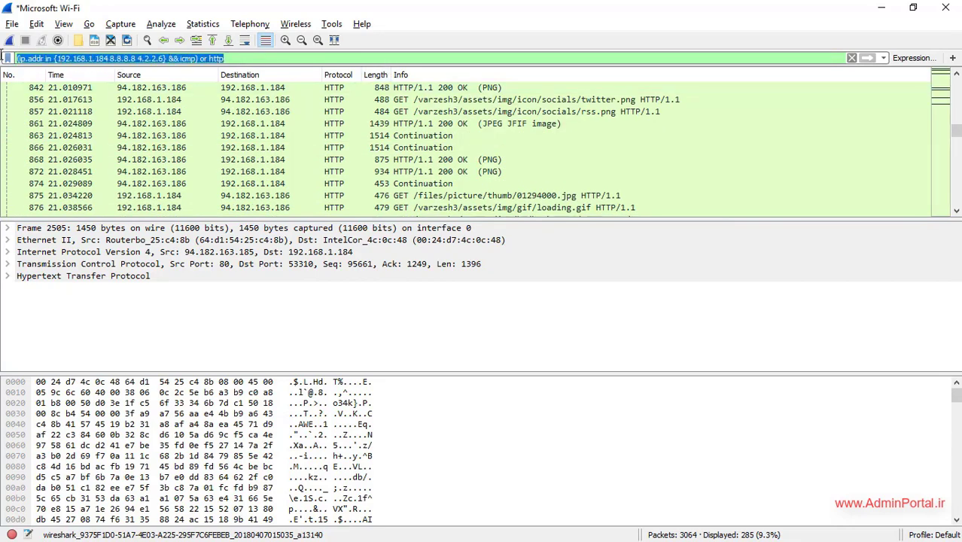
{"action": "left_click_drag", "start_coordinate": [232, 59], "coordinate": [3, 56]}
{"action": "left_click", "coordinate": [293, 59]}
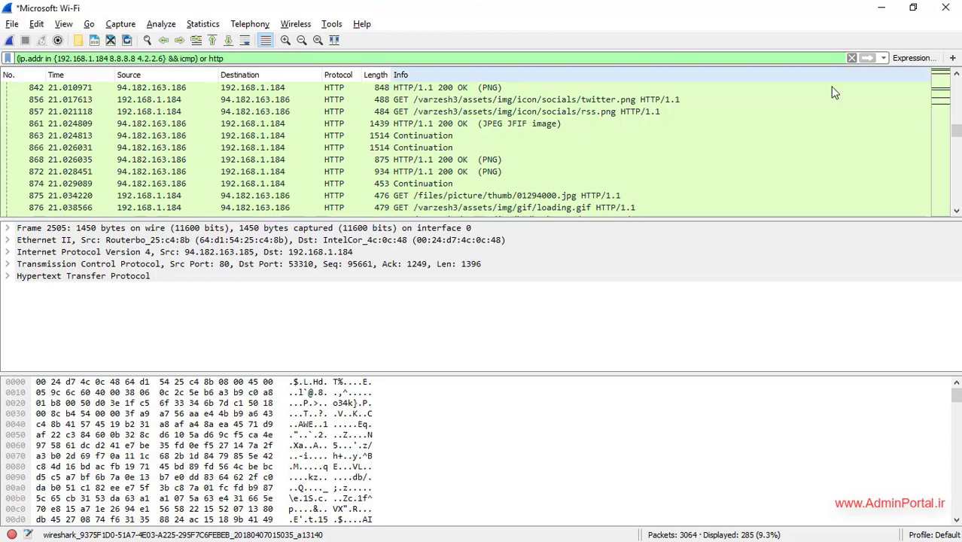
- Remove both parentheses around the address set and icmp condition in the display filter
{"action": "left_click", "coordinate": [199, 59]}
{"action": "key", "text": "BackSpace"}
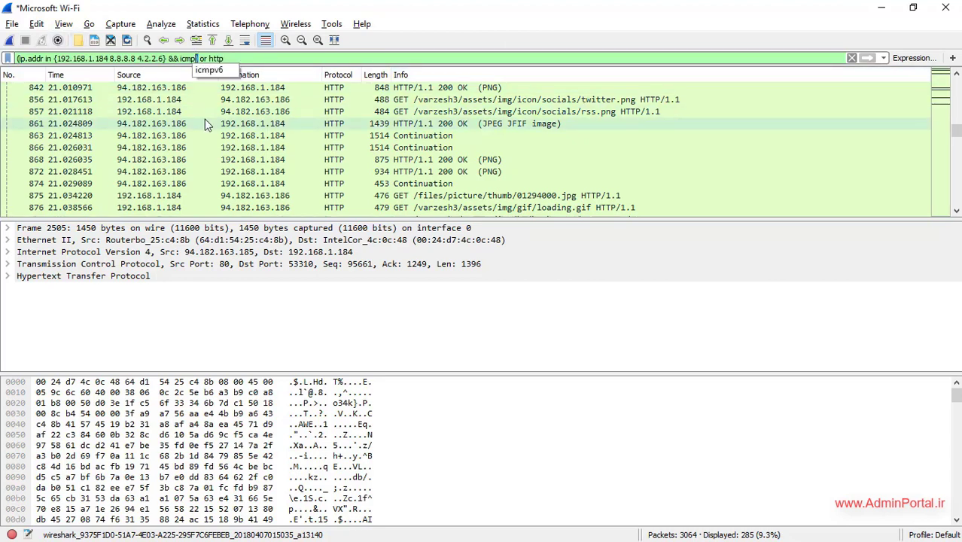
{"action": "key", "text": "Left"}
{"action": "key", "text": "Left"}
{"action": "key", "text": "Left"}
{"action": "key", "text": "Left"}
{"action": "key", "text": "Left"}
{"action": "key", "text": "Left"}
{"action": "key", "text": "Left"}
{"action": "key", "text": "Left"}
{"action": "key", "text": "Left"}
{"action": "key", "text": "Left"}
{"action": "key", "text": "Left"}
{"action": "key", "text": "Left"}
{"action": "key", "text": "Left"}
{"action": "key", "text": "Left"}
{"action": "key", "text": "Left"}
{"action": "key", "text": "Left"}
{"action": "key", "text": "Left"}
{"action": "key", "text": "Left"}
{"action": "key", "text": "Left"}
{"action": "key", "text": "Left"}
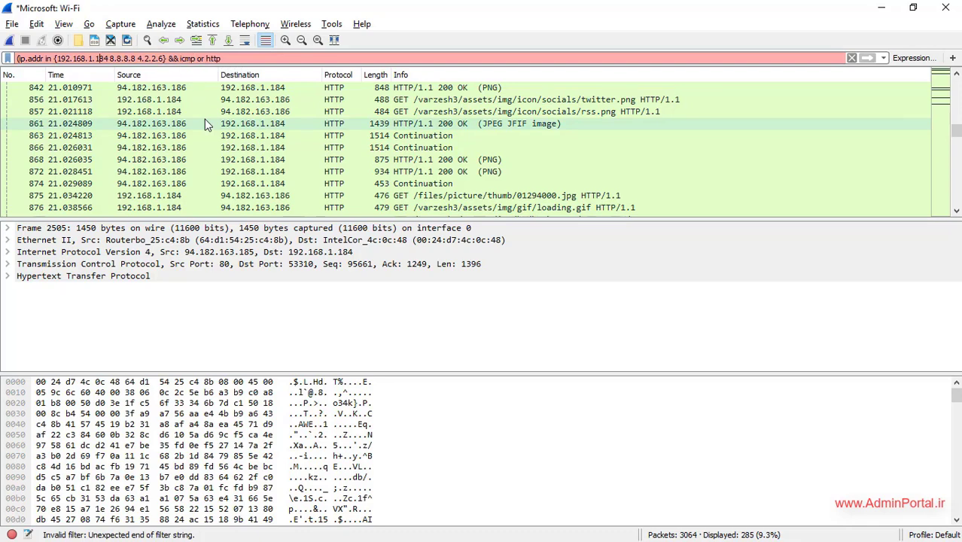
{"action": "key", "text": "Left"}
{"action": "key", "text": "Left"}
{"action": "key", "text": "Left"}
{"action": "key", "text": "Left"}
{"action": "key", "text": "Left"}
{"action": "key", "text": "Left"}
{"action": "key", "text": "Left"}
{"action": "key", "text": "Left"}
{"action": "key", "text": "Left"}
{"action": "key", "text": "BackSpace"}
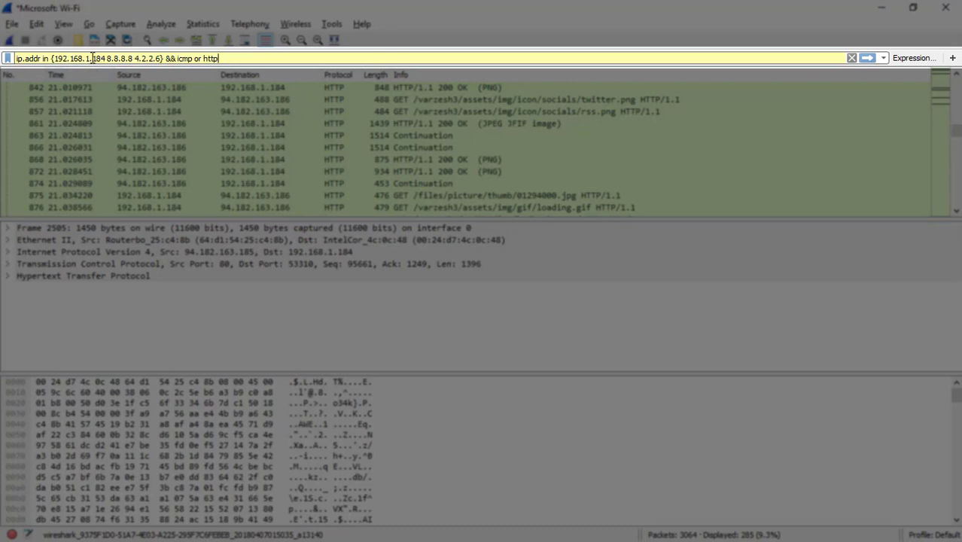
- Examine the ungrouped display filter, highlighting the address set, the http term and the whole expression
{"action": "left_click_drag", "start_coordinate": [161, 58], "coordinate": [56, 63]}
{"action": "left_click", "coordinate": [105, 60]}
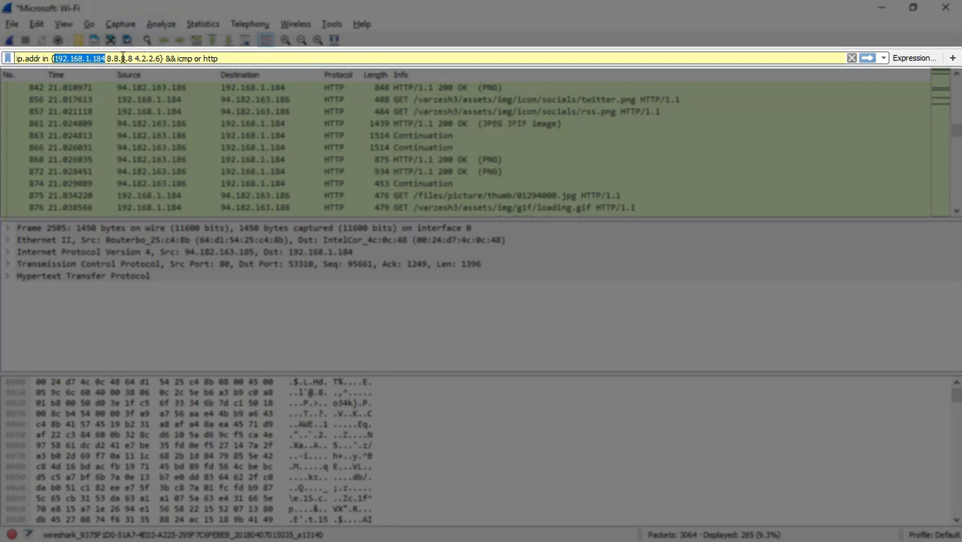
{"action": "left_click", "coordinate": [184, 59]}
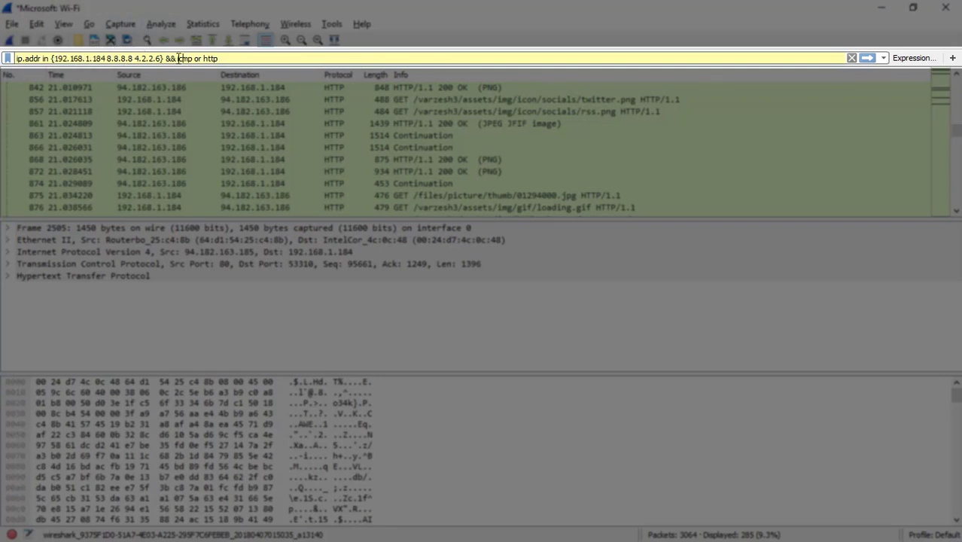
{"action": "double_click", "coordinate": [207, 58]}
{"action": "left_click", "coordinate": [225, 59]}
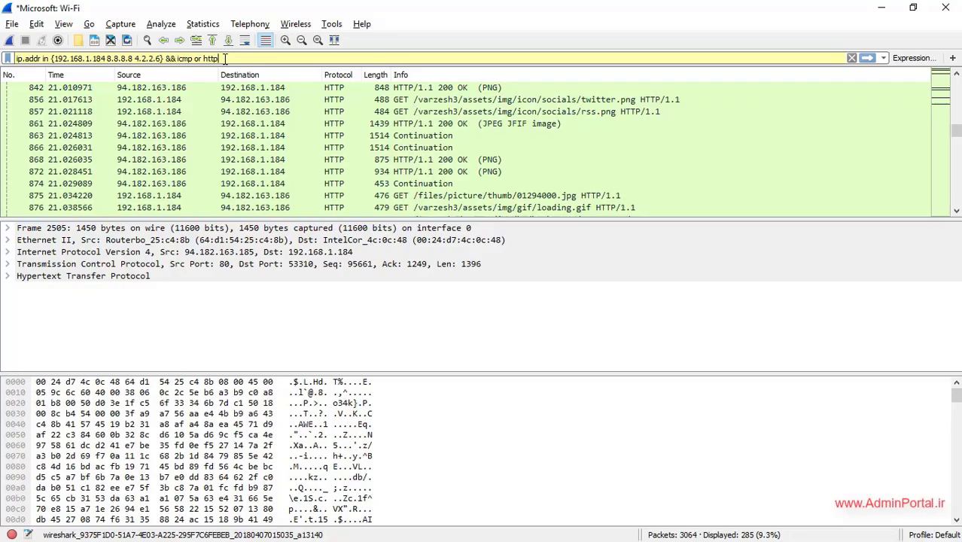
{"action": "left_click_drag", "start_coordinate": [224, 59], "coordinate": [11, 60]}
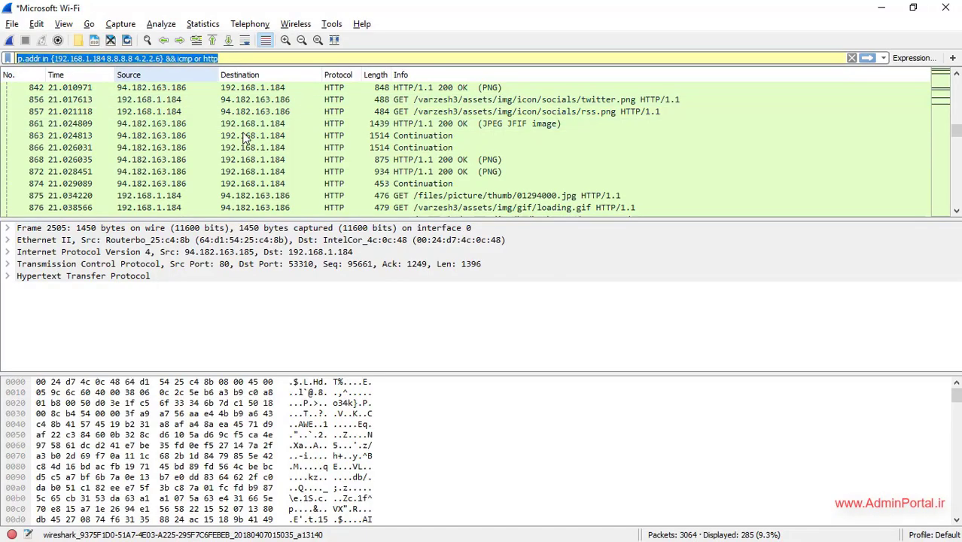
{"action": "left_click", "coordinate": [152, 60]}
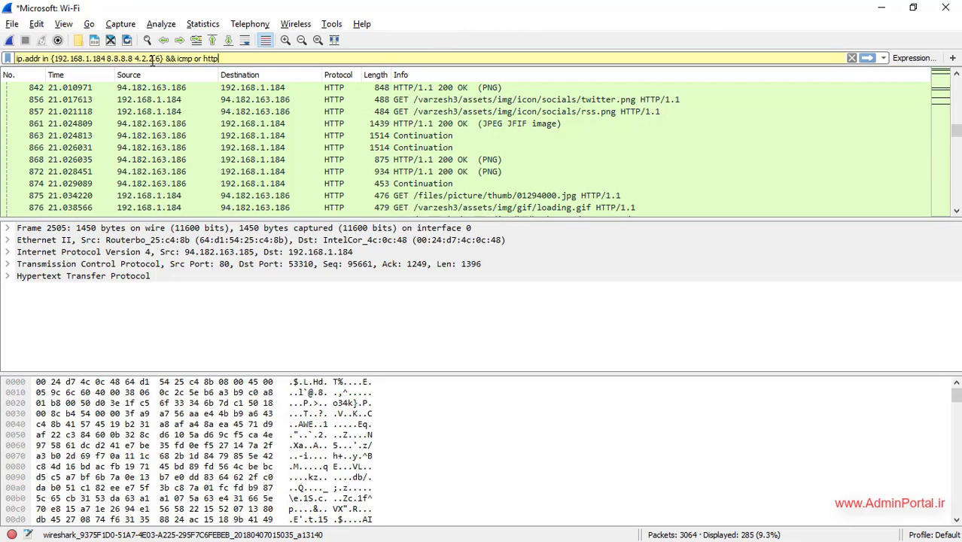
{"action": "left_click_drag", "start_coordinate": [218, 58], "coordinate": [6, 59]}
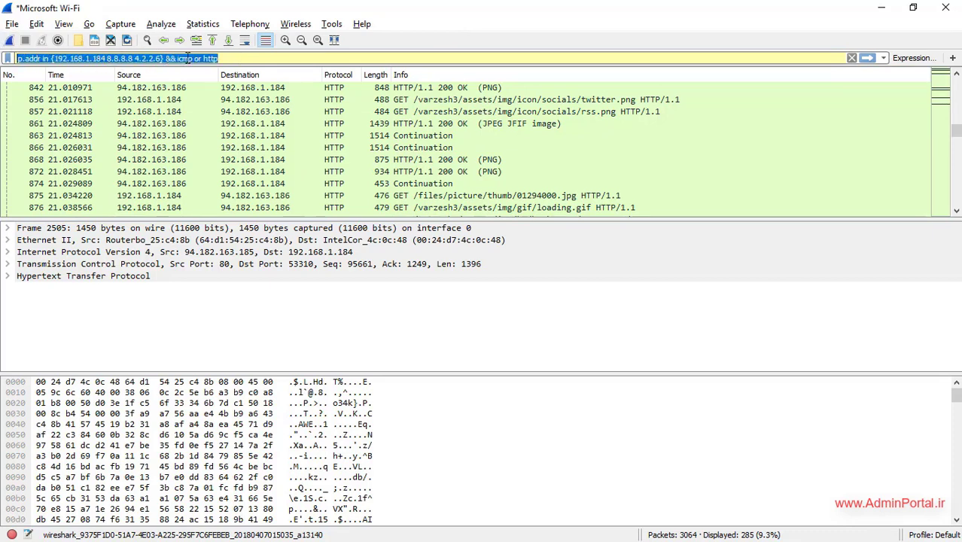
- Put the parentheses back around ip.addr in {192.168.1.184 8.8.8.8 4.2.2.6} && icmp, leaving or http outside the group
{"action": "left_click", "coordinate": [193, 59]}
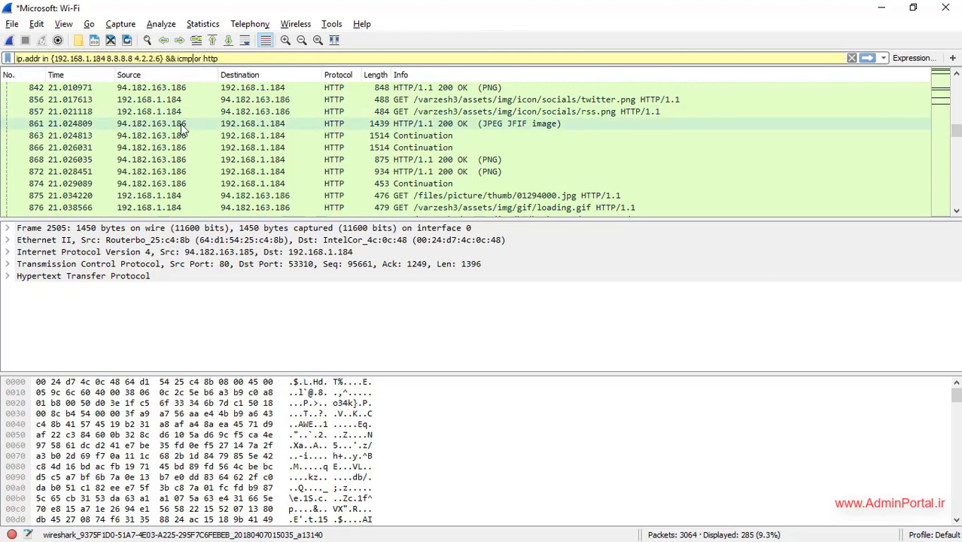
{"action": "type", "text": ")"}
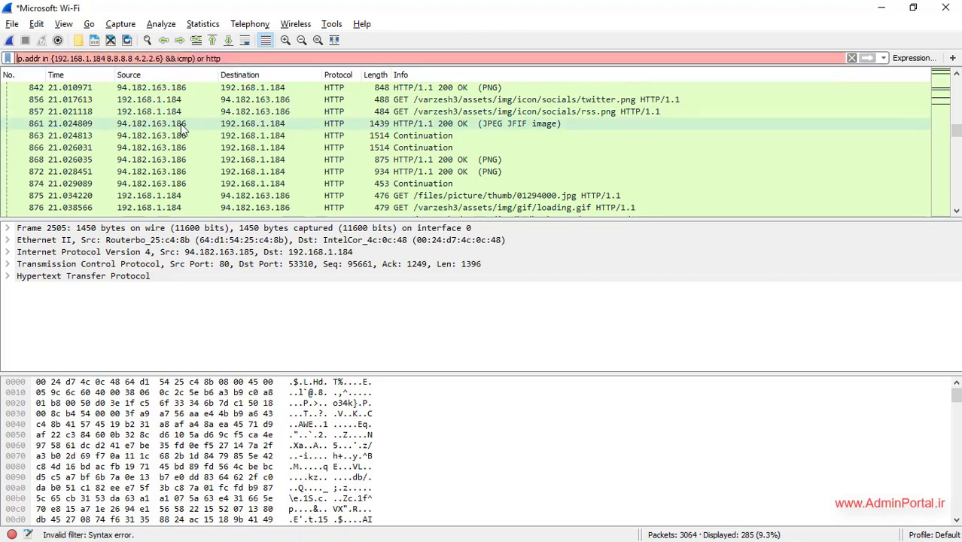
{"action": "key", "text": "Home"}
{"action": "type", "text": "("}
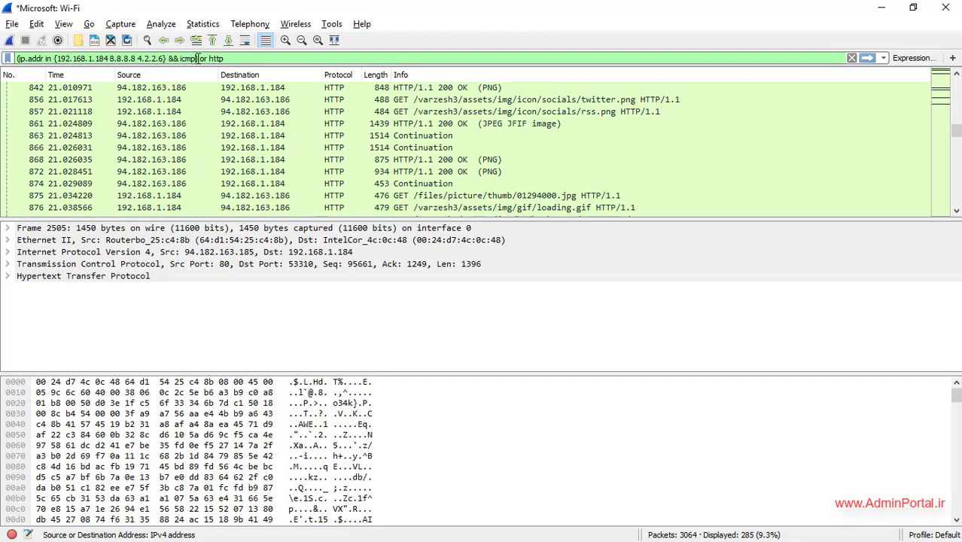
- Highlight the parenthesised group and the http term in turn to examine the two sides of the or operator
{"action": "left_click_drag", "start_coordinate": [198, 58], "coordinate": [16, 58]}
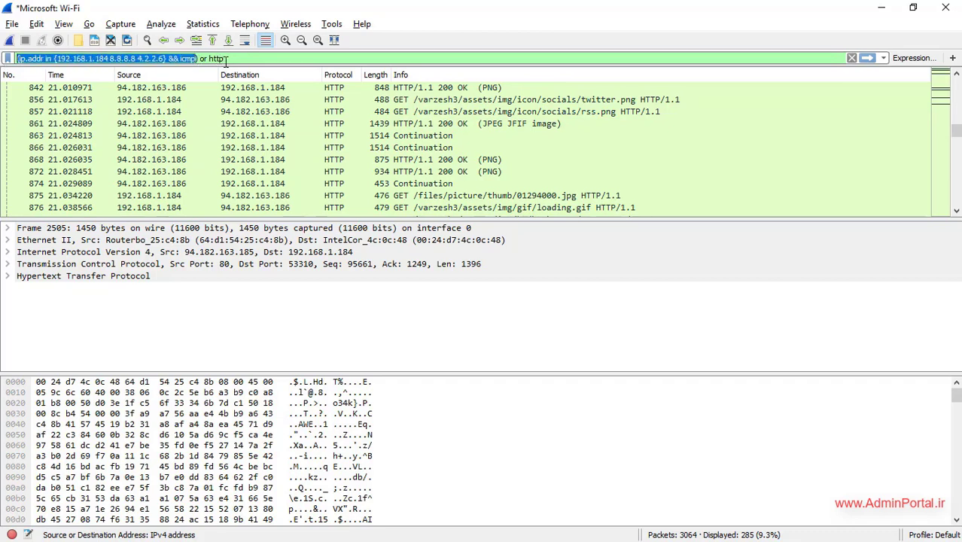
{"action": "left_click_drag", "start_coordinate": [226, 58], "coordinate": [210, 58]}
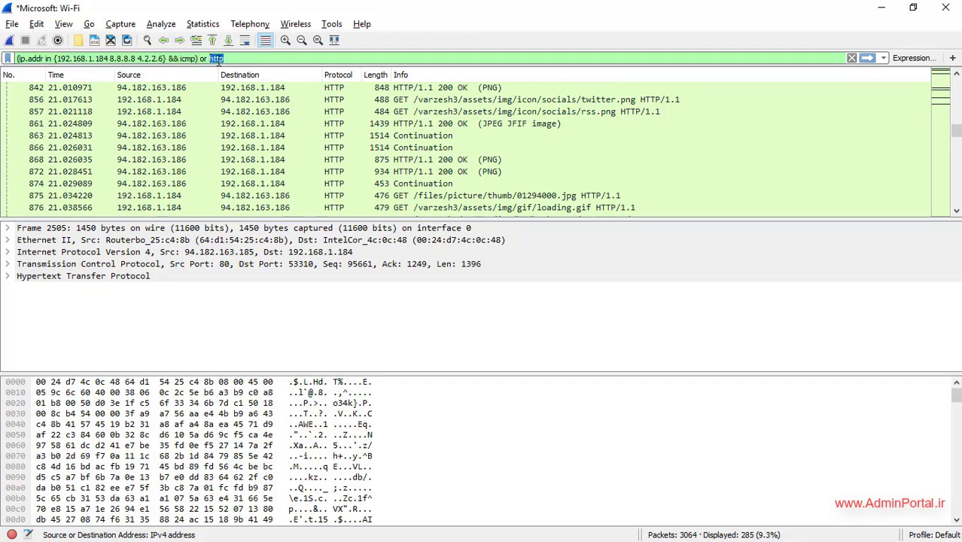
{"action": "left_click", "coordinate": [230, 58]}
{"action": "left_click", "coordinate": [198, 58]}
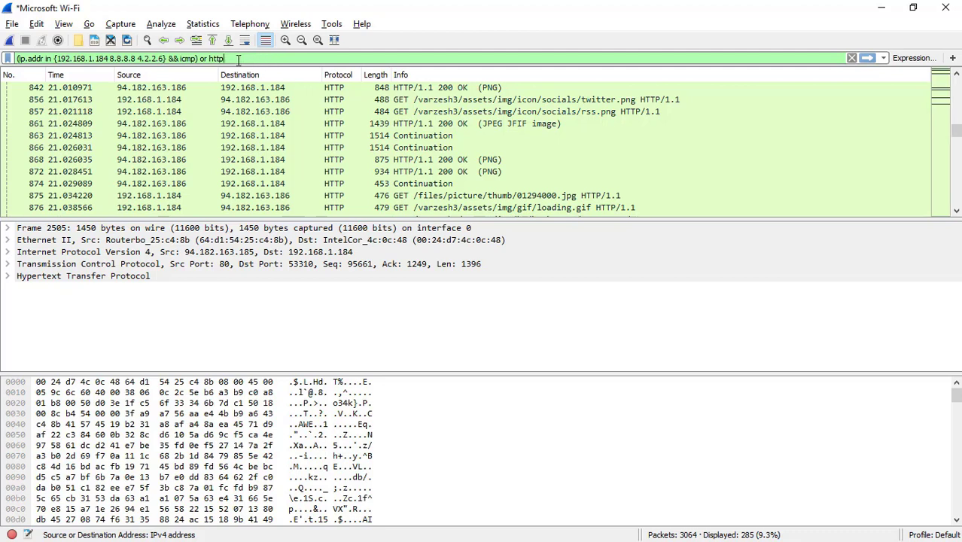
- Delete the entire display filter and apply the empty filter to list all packets
{"action": "left_click_drag", "start_coordinate": [238, 60], "coordinate": [3, 58]}
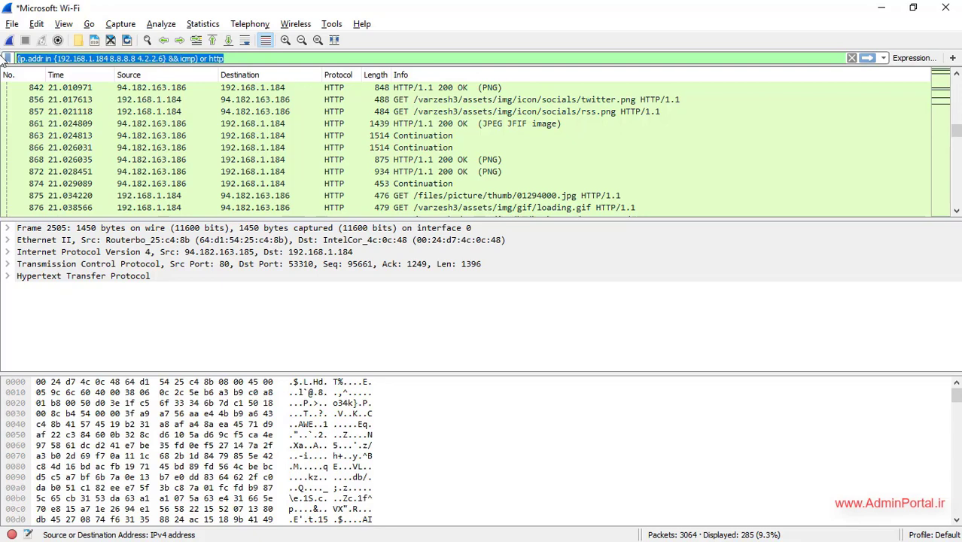
{"action": "key", "text": "BackSpace"}
{"action": "key", "text": "Return"}
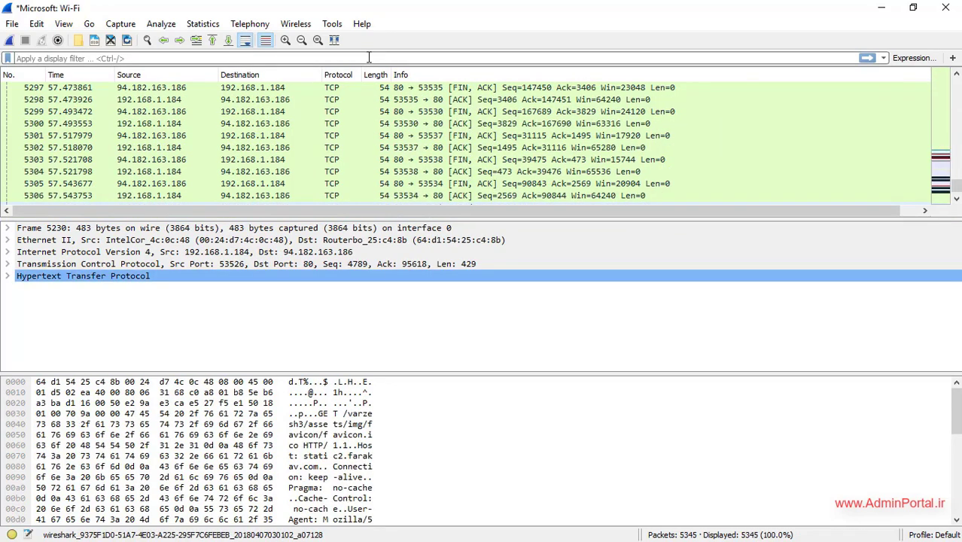
- Filter the capture for HTTP GET requests with http.request.method=="GET"
{"action": "type", "text": "ht"}
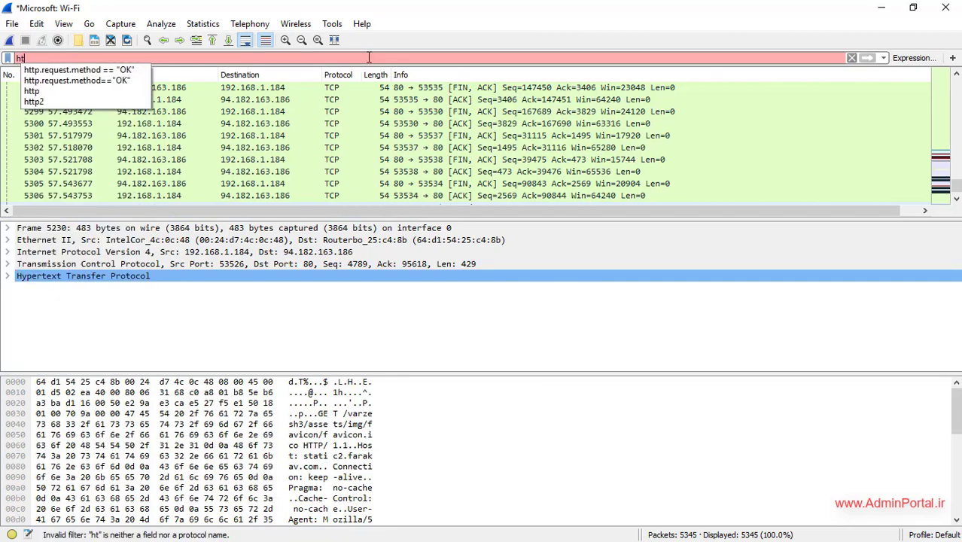
{"action": "type", "text": "tp."}
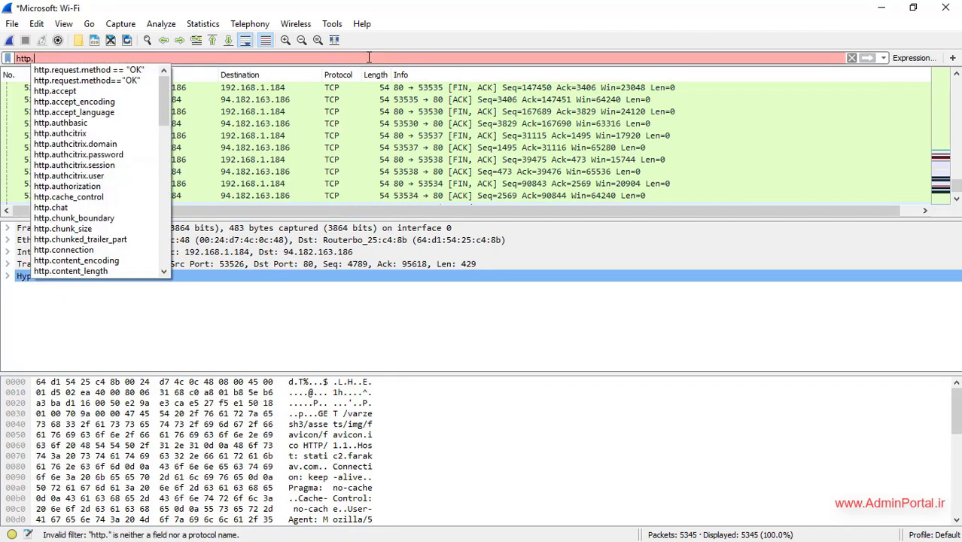
{"action": "type", "text": "re"}
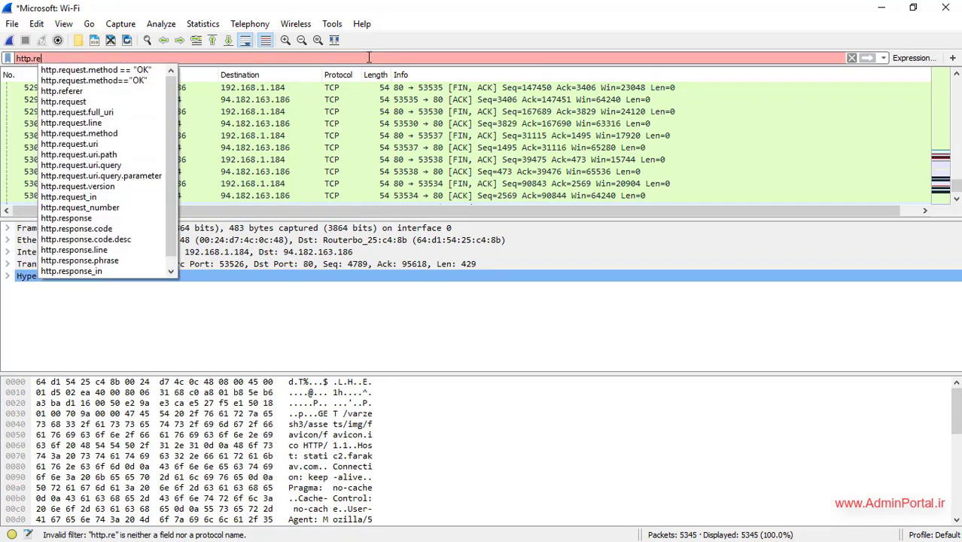
{"action": "type", "text": "quest."}
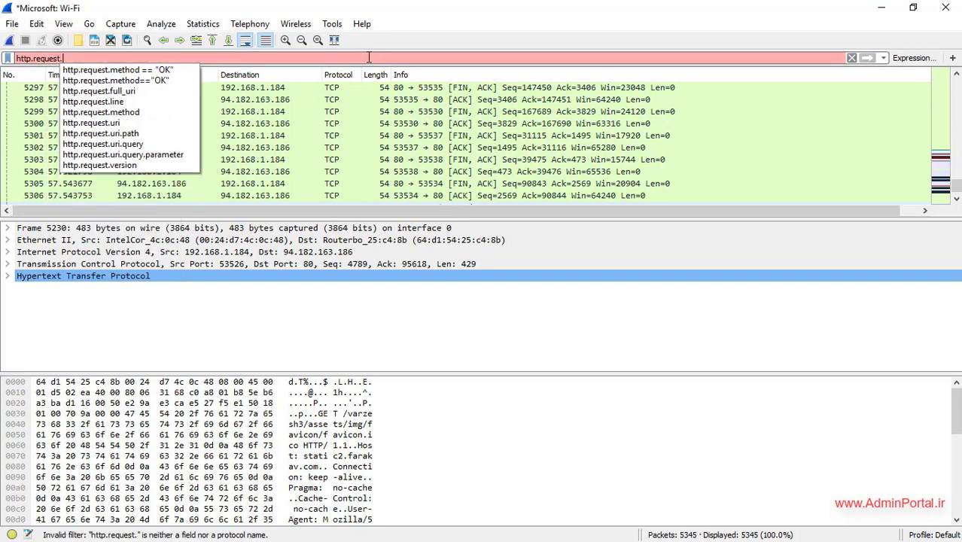
{"action": "type", "text": "method"}
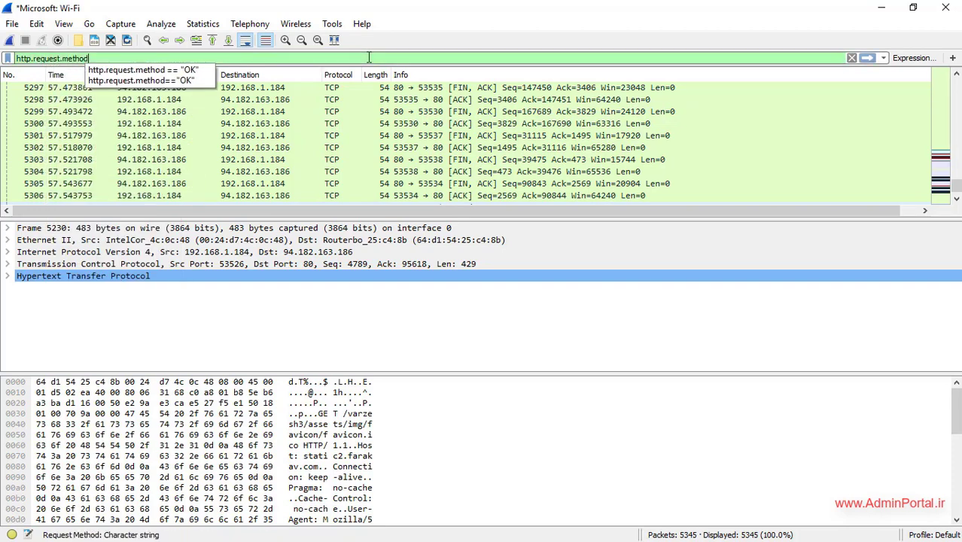
{"action": "type", "text": "=="}
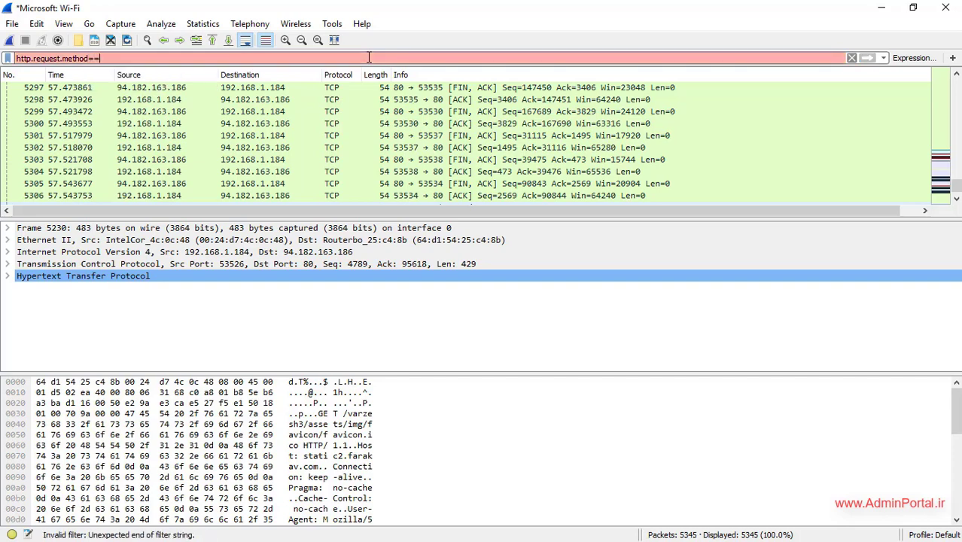
{"action": "type", "text": "\""}
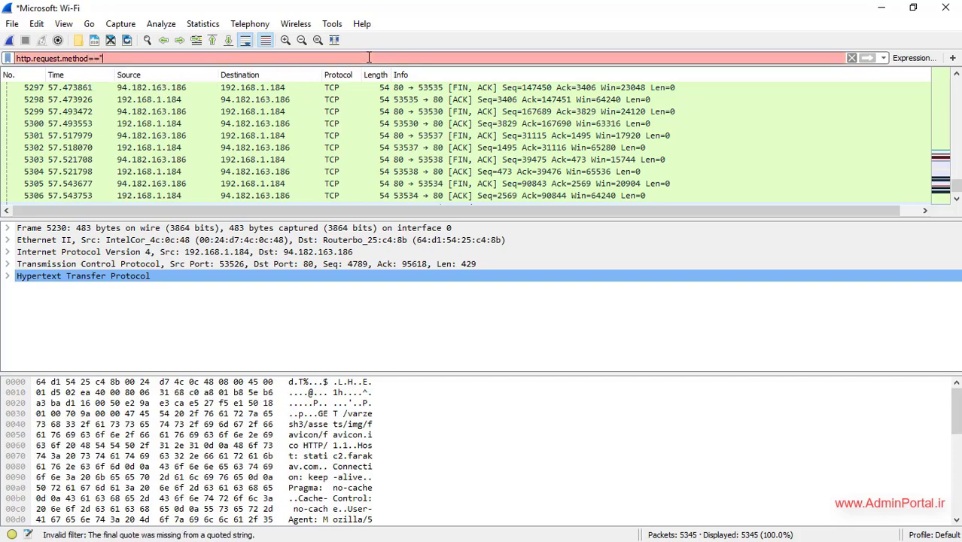
{"action": "type", "text": "GET\""}
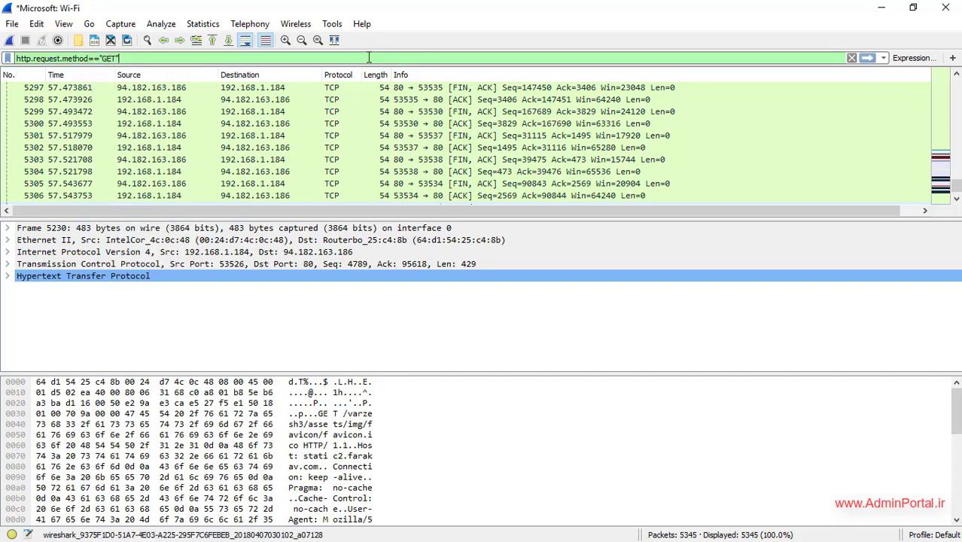
{"action": "key", "text": "Return"}
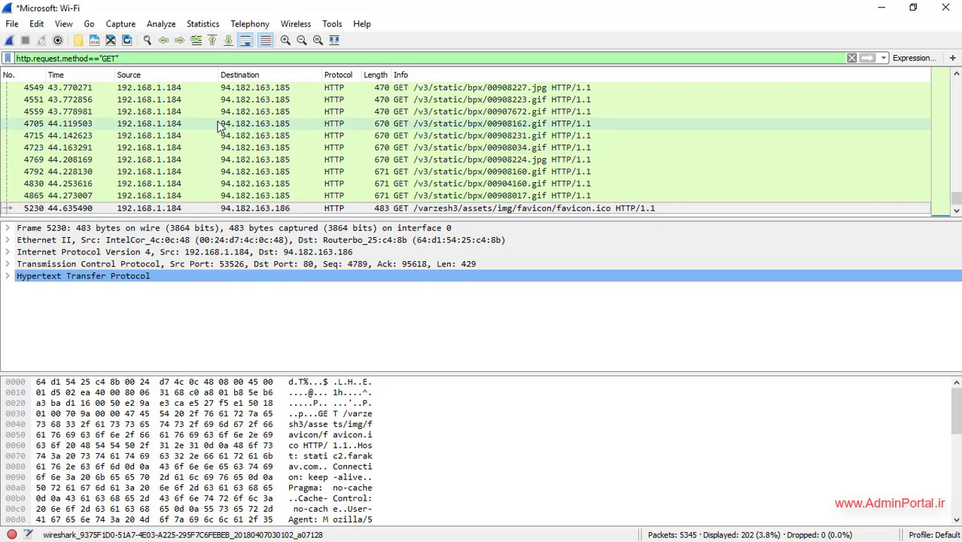
- Highlight the whole http.request.method=="GET" filter and its separate parts to examine how the expression is built
{"action": "left_click_drag", "start_coordinate": [130, 58], "coordinate": [18, 58]}
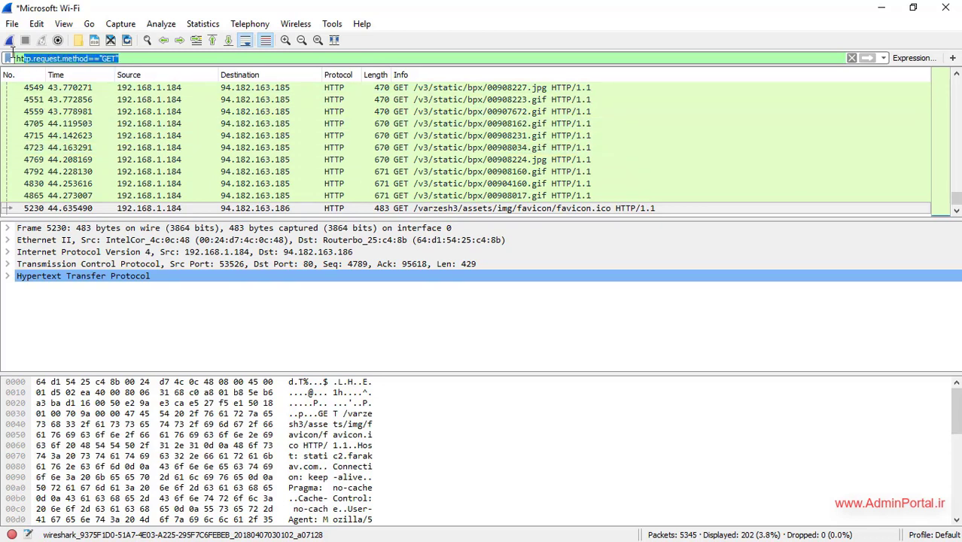
{"action": "left_click", "coordinate": [35, 58]}
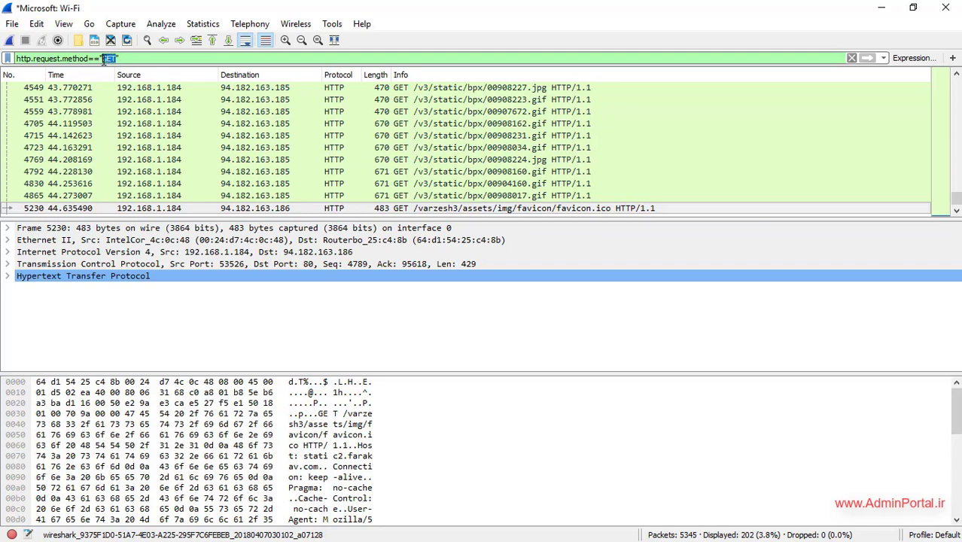
{"action": "left_click_drag", "start_coordinate": [100, 58], "coordinate": [12, 60]}
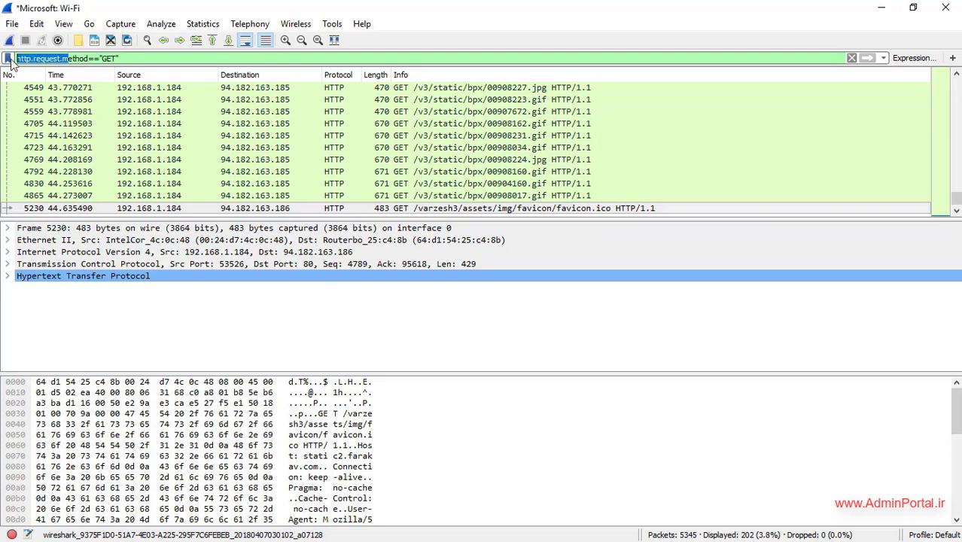
{"action": "left_click", "coordinate": [141, 59]}
- Clear the display filter and apply the saved IPv4 address filter ip.addr == 192.0.2.1
{"action": "triple_click", "coordinate": [105, 60]}
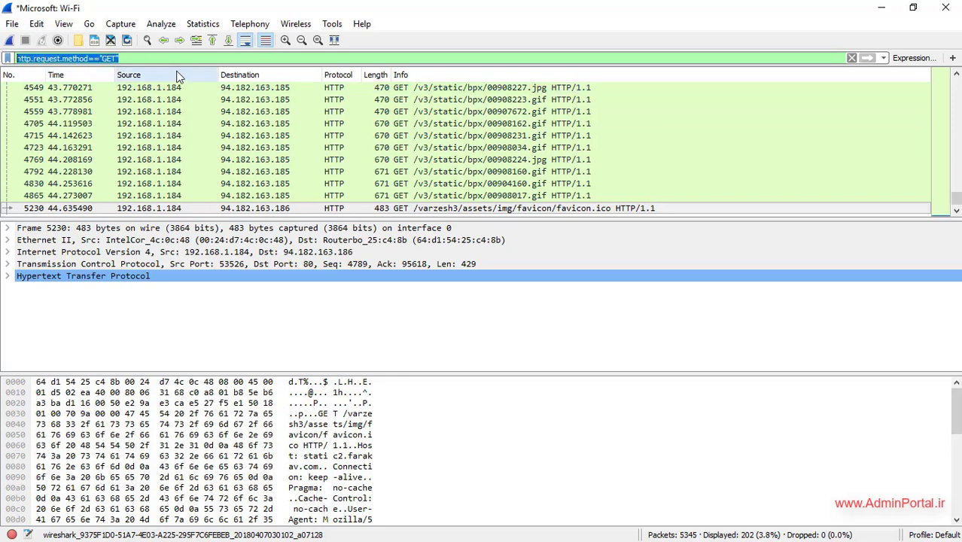
{"action": "key", "text": "BackSpace"}
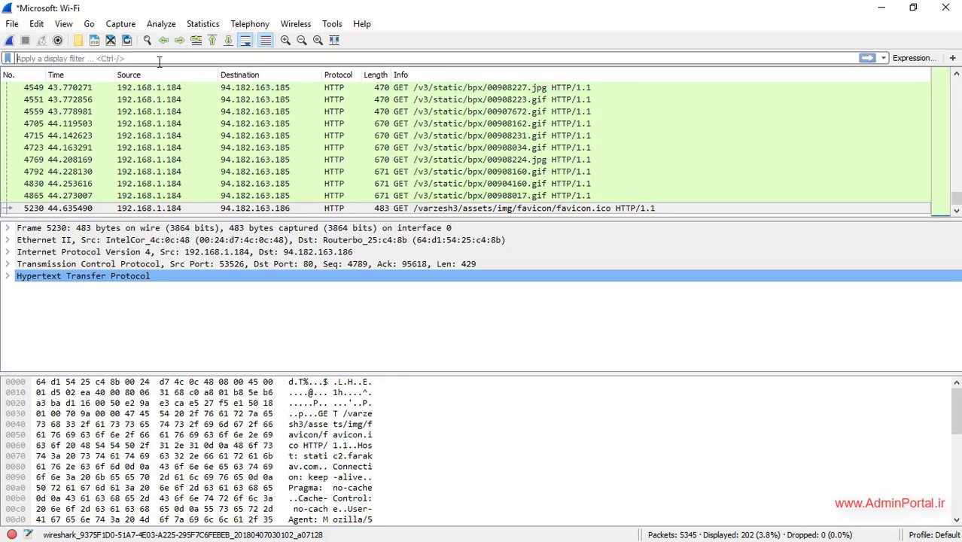
{"action": "left_click", "coordinate": [8, 59]}
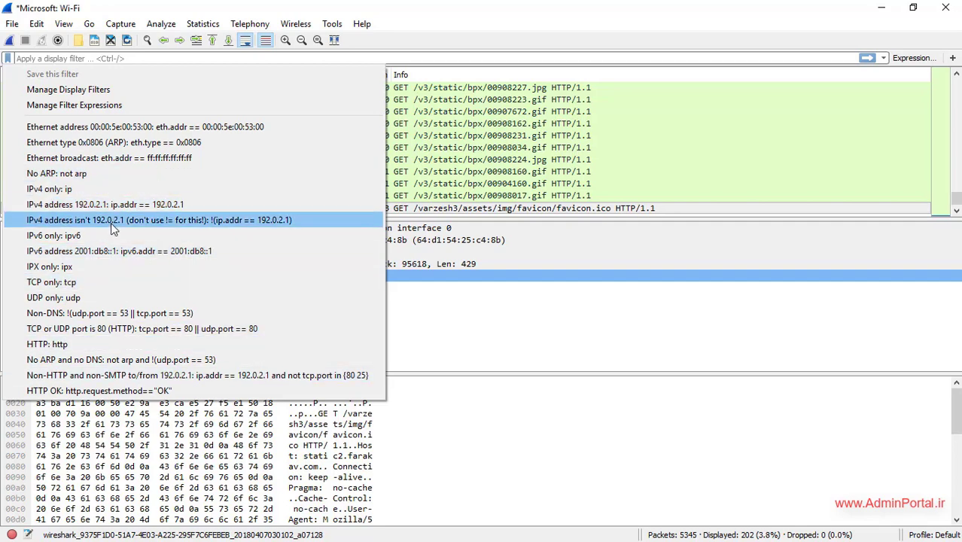
{"action": "left_click", "coordinate": [120, 205]}
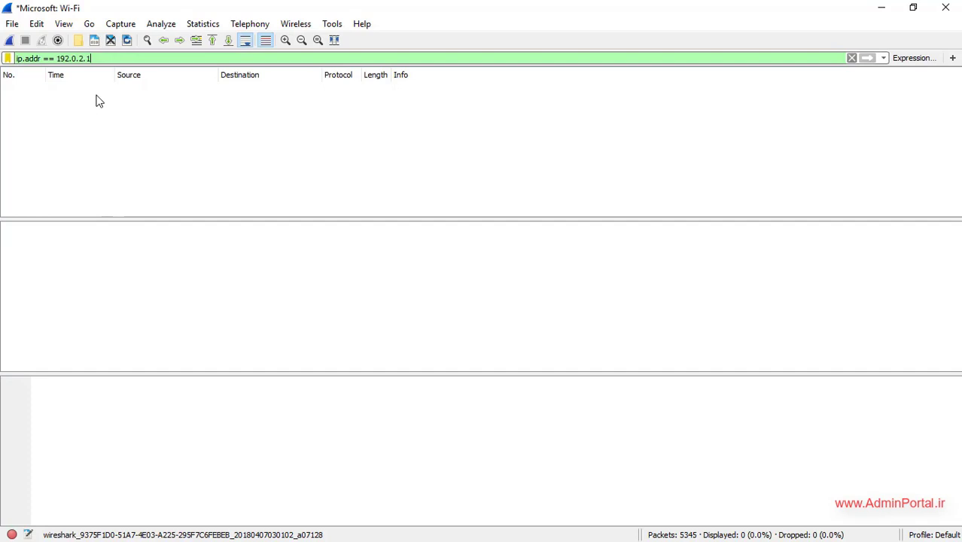
- Replace the address filter with the suggested http.request.method=="GET" expression and apply it
{"action": "triple_click", "coordinate": [98, 58]}
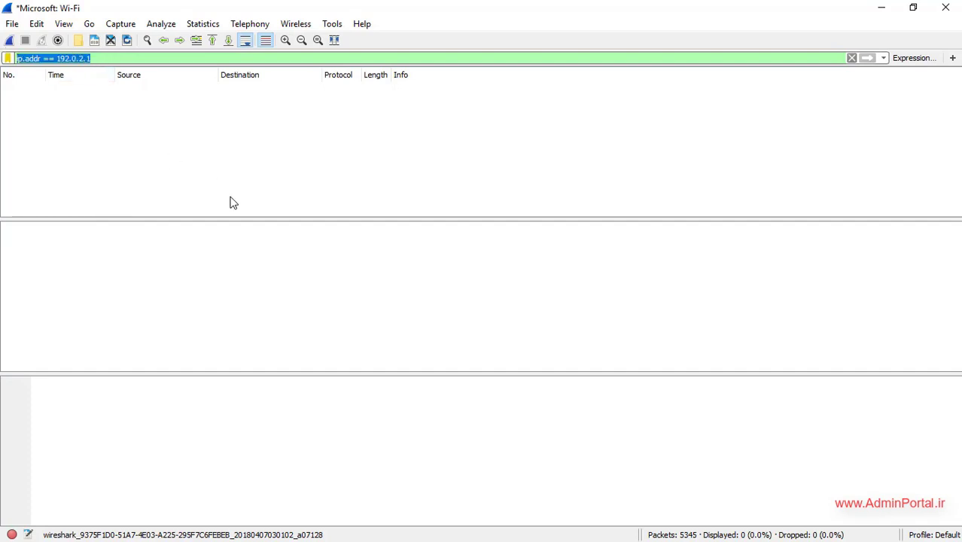
{"action": "key", "text": "BackSpace"}
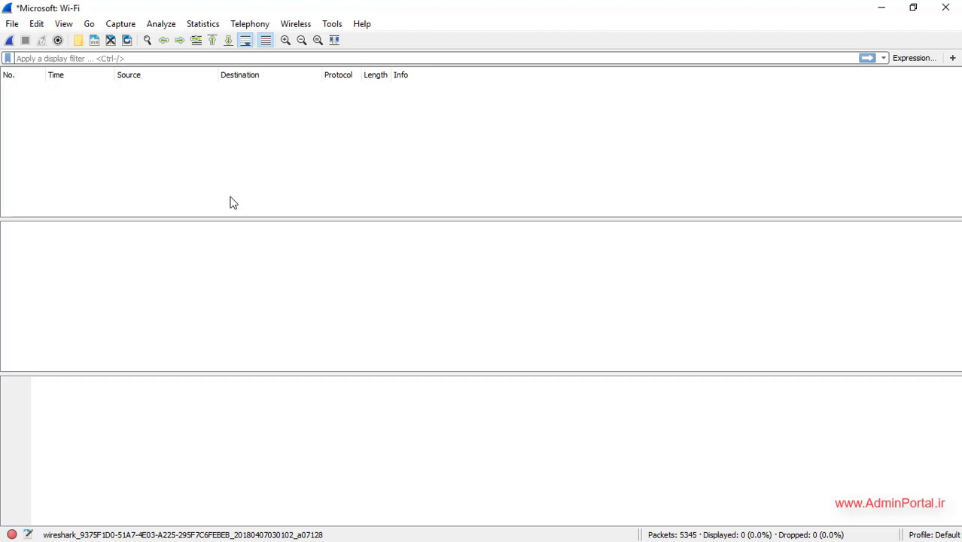
{"action": "type", "text": "http"}
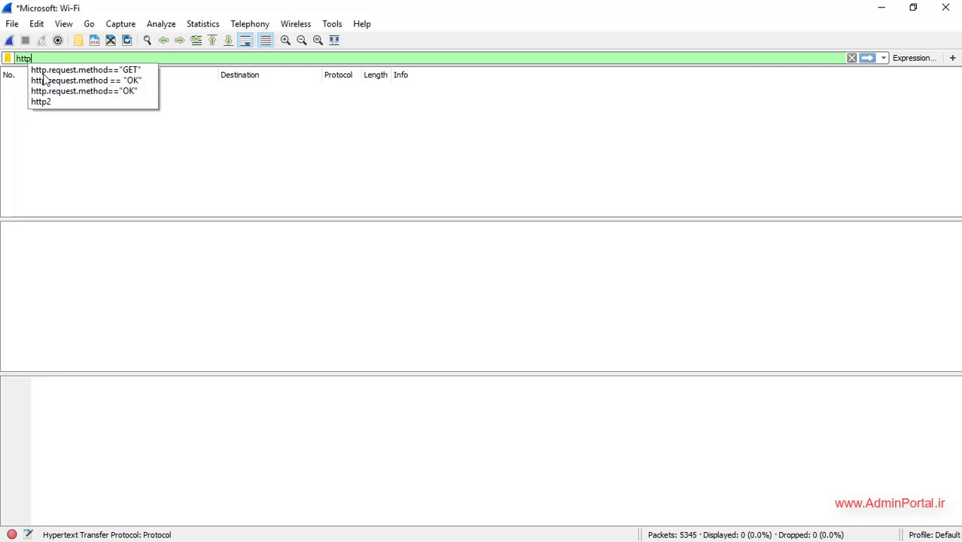
{"action": "left_click", "coordinate": [109, 70]}
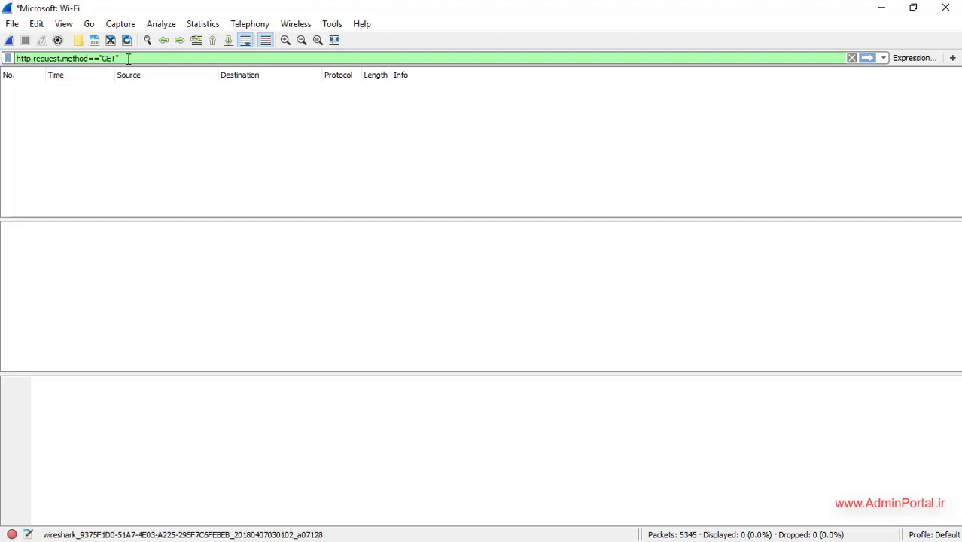
{"action": "left_click", "coordinate": [868, 59]}
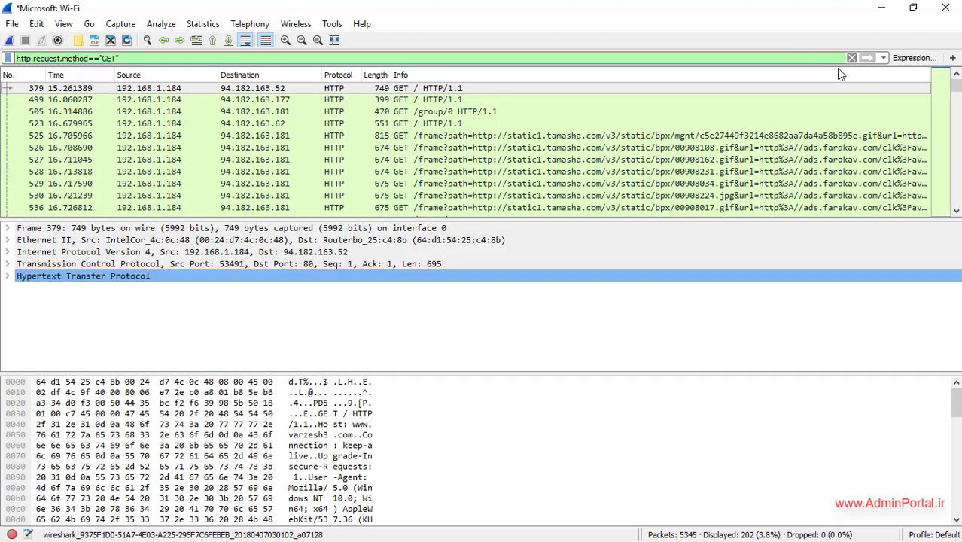
- Cut the display filter back to http and extend it to http.response. with the trailing dot to list its subfields
{"action": "left_click", "coordinate": [148, 58]}
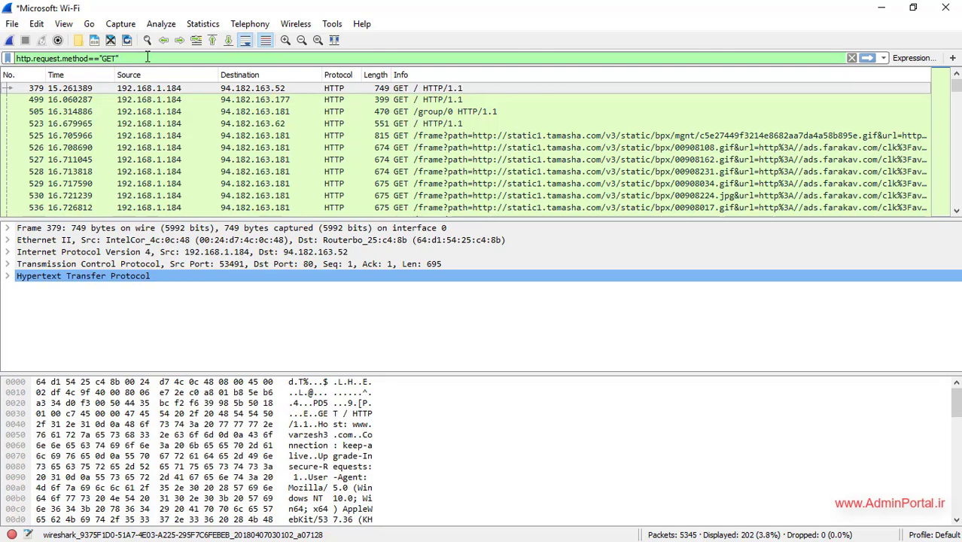
{"action": "key", "text": "BackSpace"}
{"action": "key", "text": "BackSpace"}
{"action": "key", "text": "BackSpace"}
{"action": "key", "text": "BackSpace"}
{"action": "key", "text": "BackSpace"}
{"action": "key", "text": "BackSpace"}
{"action": "key", "text": "BackSpace"}
{"action": "key", "text": "BackSpace"}
{"action": "key", "text": "BackSpace"}
{"action": "key", "text": "BackSpace"}
{"action": "key", "text": "BackSpace"}
{"action": "key", "text": "BackSpace"}
{"action": "key", "text": "BackSpace"}
{"action": "key", "text": "BackSpace"}
{"action": "key", "text": "BackSpace"}
{"action": "key", "text": "BackSpace"}
{"action": "key", "text": "BackSpace"}
{"action": "key", "text": "BackSpace"}
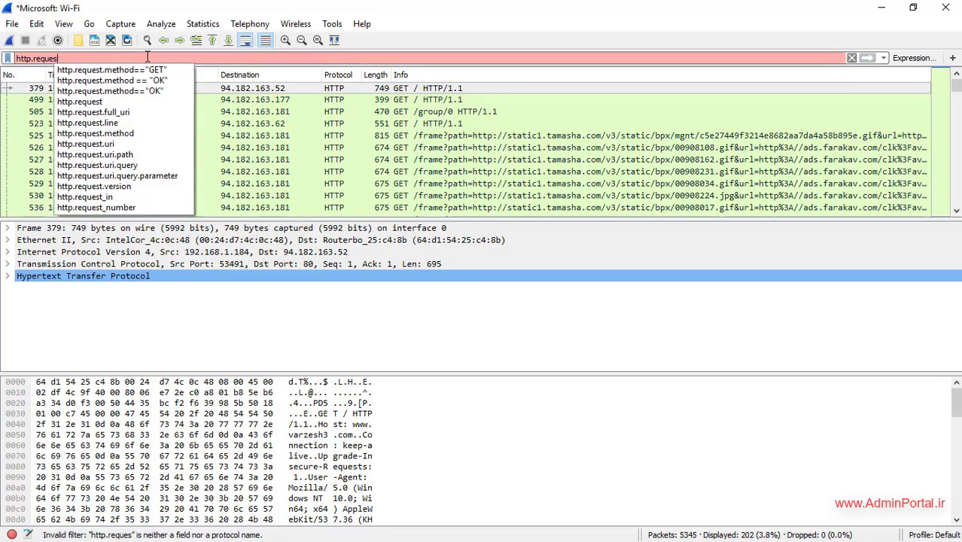
{"action": "key", "text": "BackSpace"}
{"action": "key", "text": "BackSpace"}
{"action": "key", "text": "BackSpace"}
{"action": "key", "text": "BackSpace"}
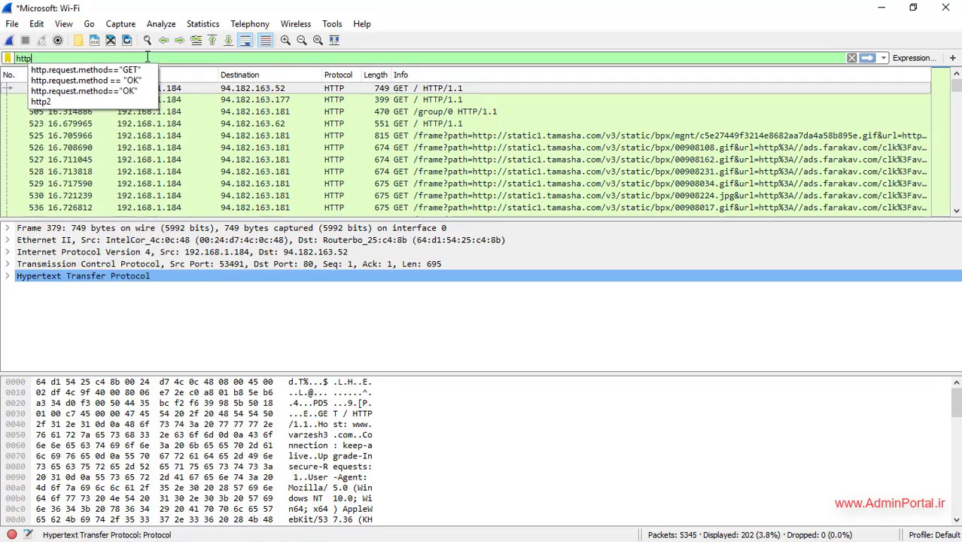
{"action": "type", "text": "."}
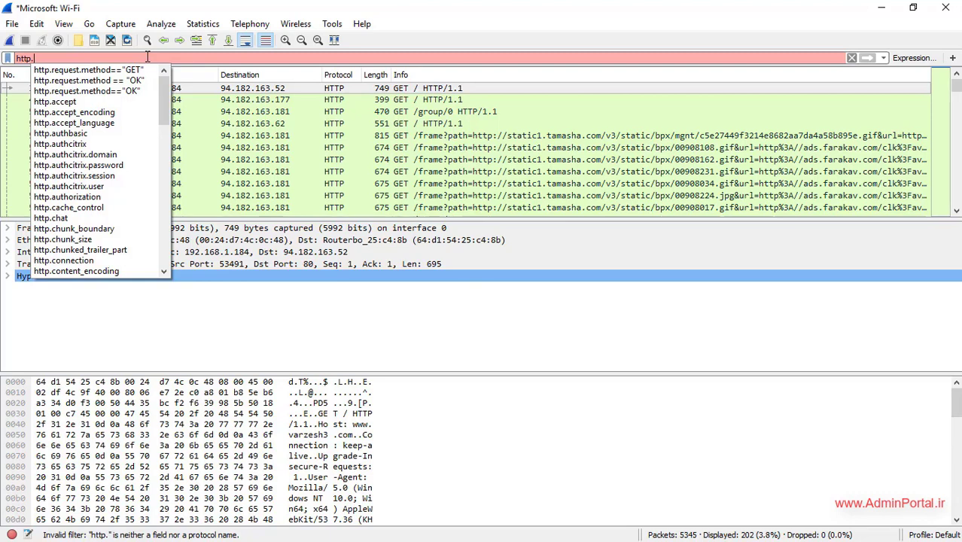
{"action": "type", "text": "respo"}
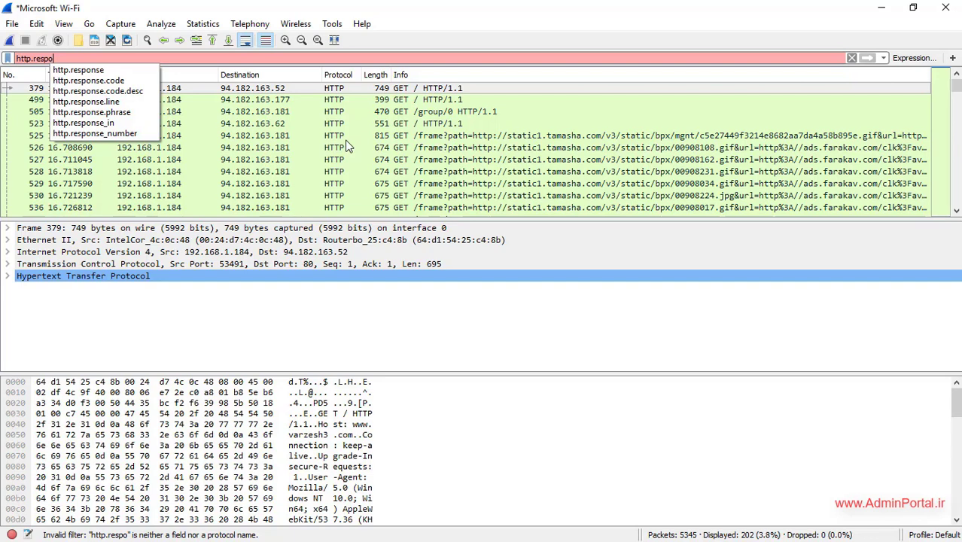
{"action": "type", "text": "ns"}
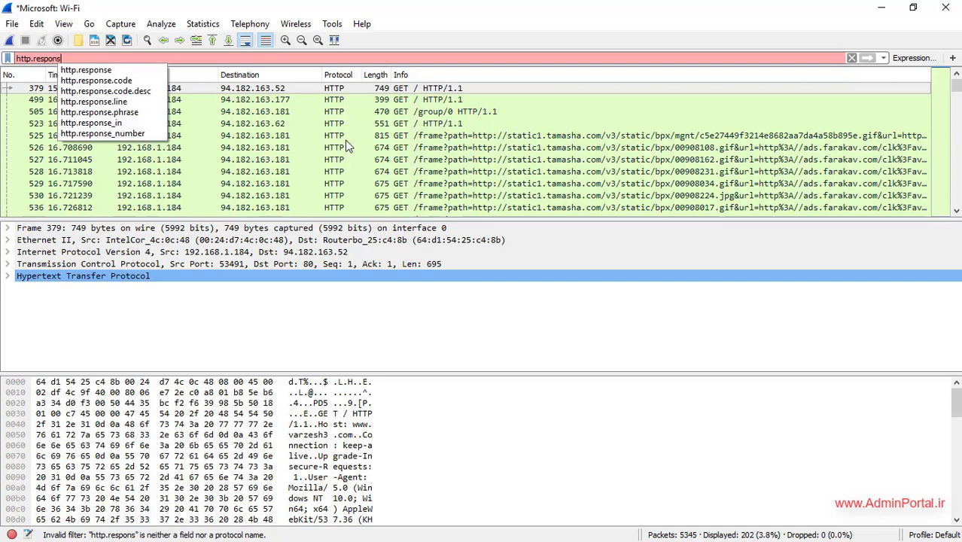
{"action": "type", "text": "e."}
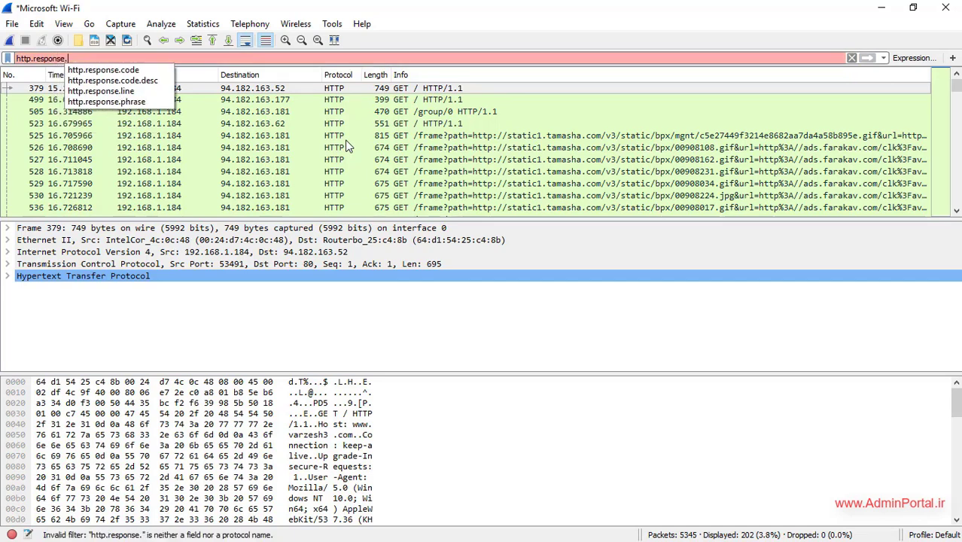
- Look through the suggested http.response subfields: code, code.desc, line and phrase
{"action": "key", "text": "Down"}
{"action": "key", "text": "Up"}
{"action": "key", "text": "Down"}
{"action": "key", "text": "Down"}
{"action": "key", "text": "Down"}
{"action": "key", "text": "Down"}
{"action": "key", "text": "Up"}
{"action": "key", "text": "Up"}
{"action": "key", "text": "Up"}
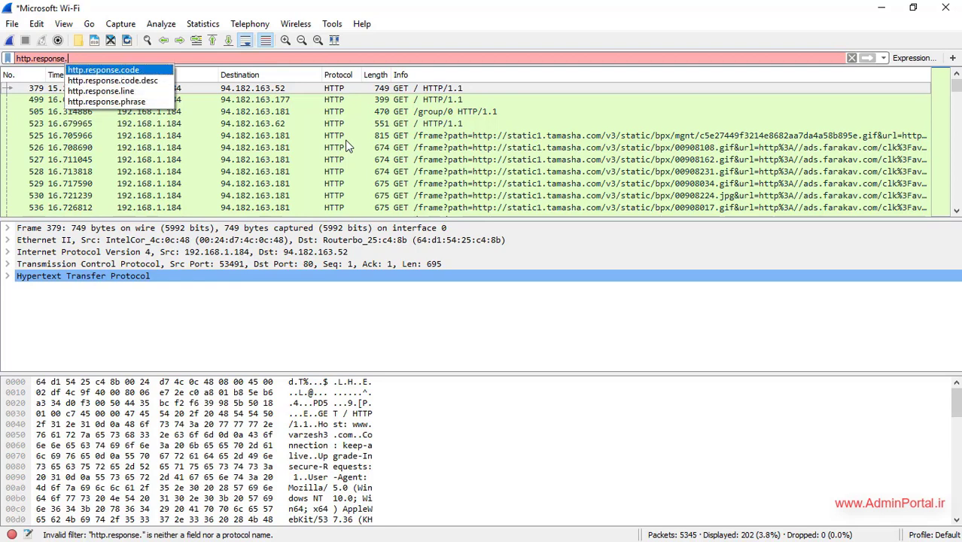
{"action": "key", "text": "Down"}
{"action": "key", "text": "Down"}
{"action": "key", "text": "Down"}
{"action": "key", "text": "Down"}
{"action": "key", "text": "Up"}
{"action": "key", "text": "Up"}
{"action": "key", "text": "Up"}
{"action": "key", "text": "Up"}
{"action": "key", "text": "Down"}
{"action": "key", "text": "Down"}
{"action": "key", "text": "Up"}
{"action": "key", "text": "Up"}
- Choose the phrase subfield, complete the filter as http.response.phrase=="OK" and apply it
{"action": "key", "text": "Down"}
{"action": "key", "text": "Down"}
{"action": "key", "text": "Down"}
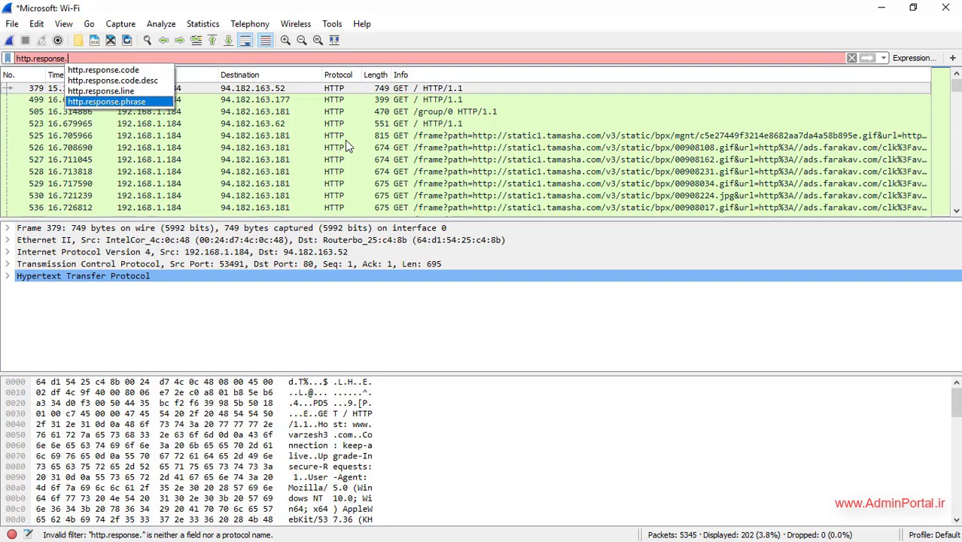
{"action": "key", "text": "Return"}
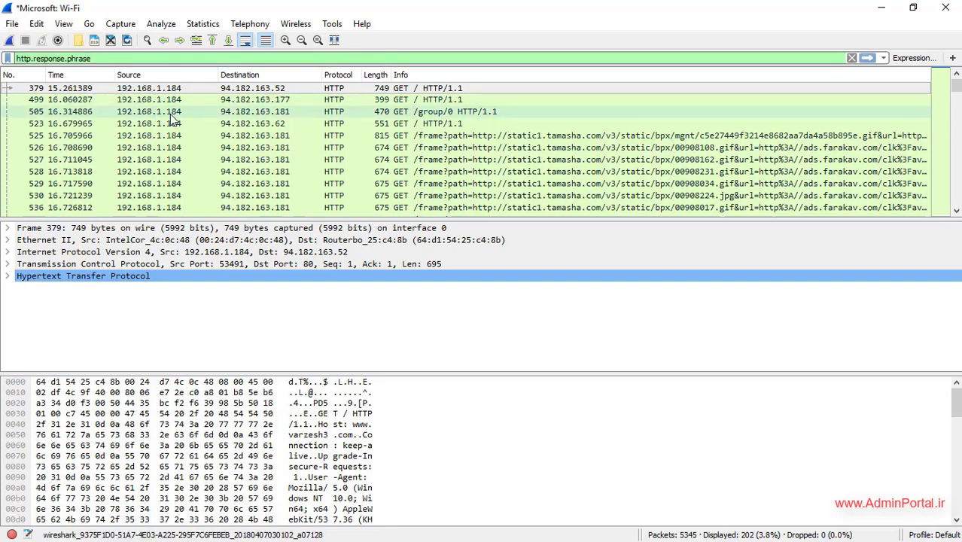
{"action": "type", "text": "=="}
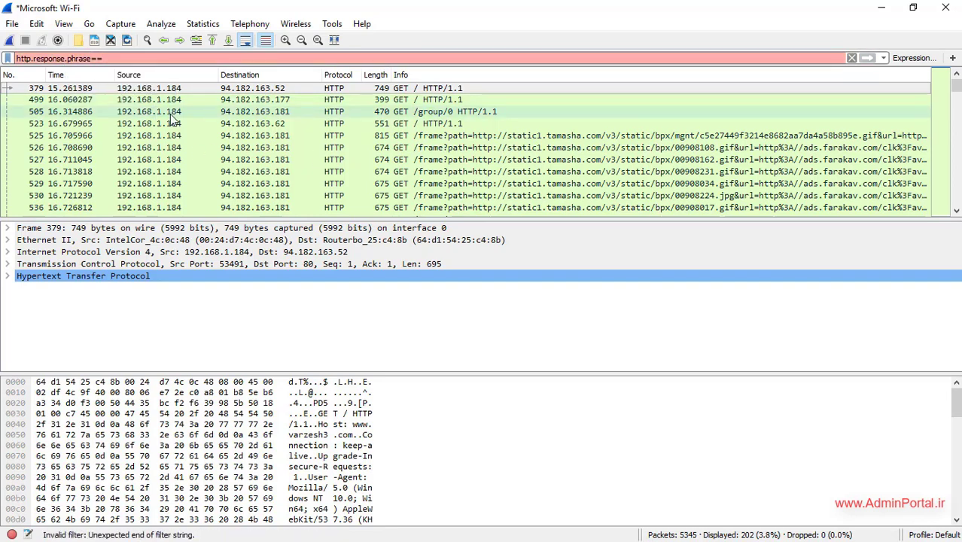
{"action": "type", "text": "\"OK\""}
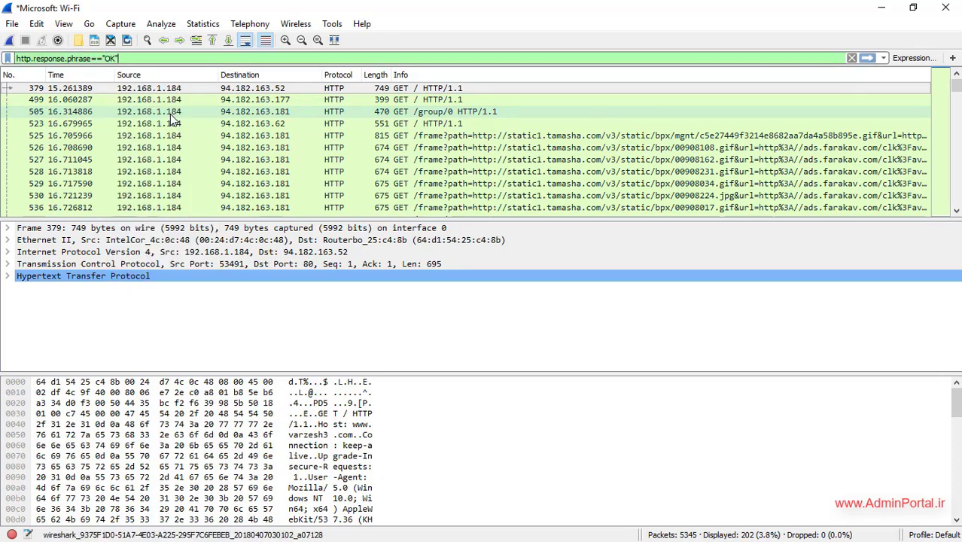
{"action": "key", "text": "Return"}
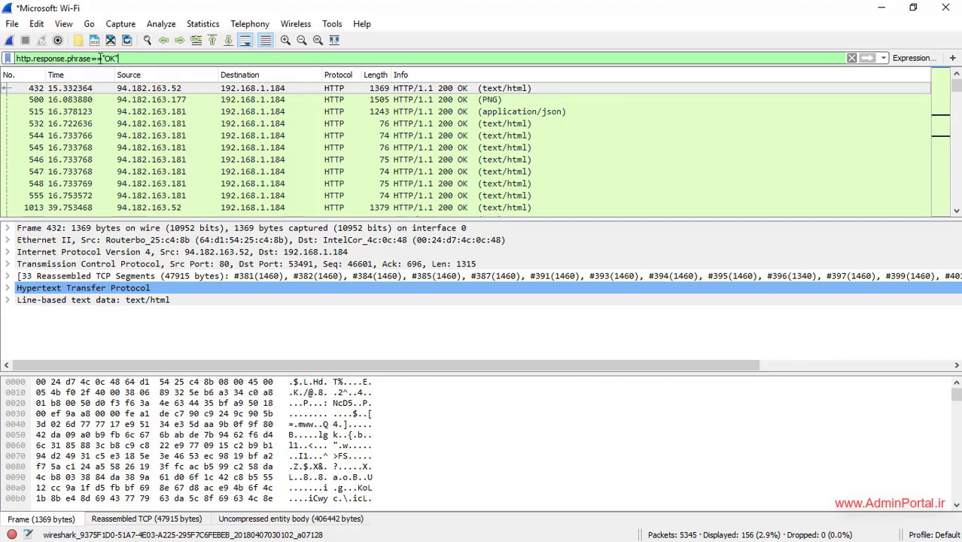
- Open the display filter expression builder and browse its list of protocol field names
{"action": "left_click_drag", "start_coordinate": [129, 58], "coordinate": [6, 58]}
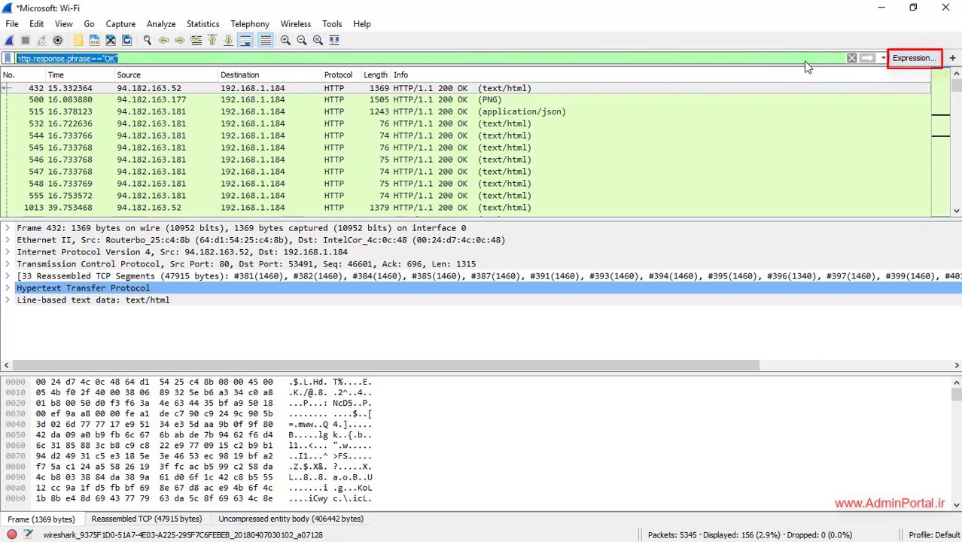
{"action": "left_click", "coordinate": [915, 64]}
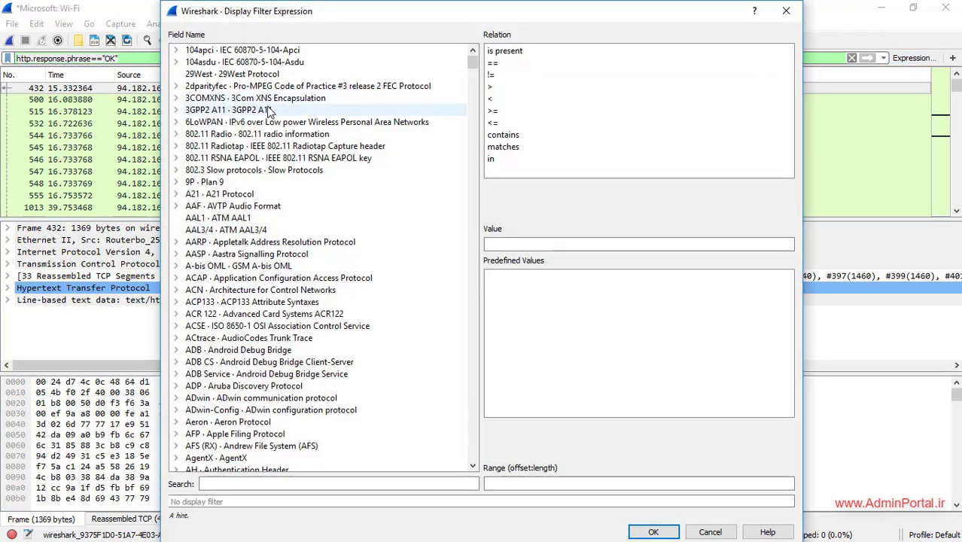
{"action": "scroll", "coordinate": [277, 111], "scroll_direction": "down", "scroll_amount": 20}
{"action": "scroll", "coordinate": [274, 202], "scroll_direction": "down", "scroll_amount": 20}
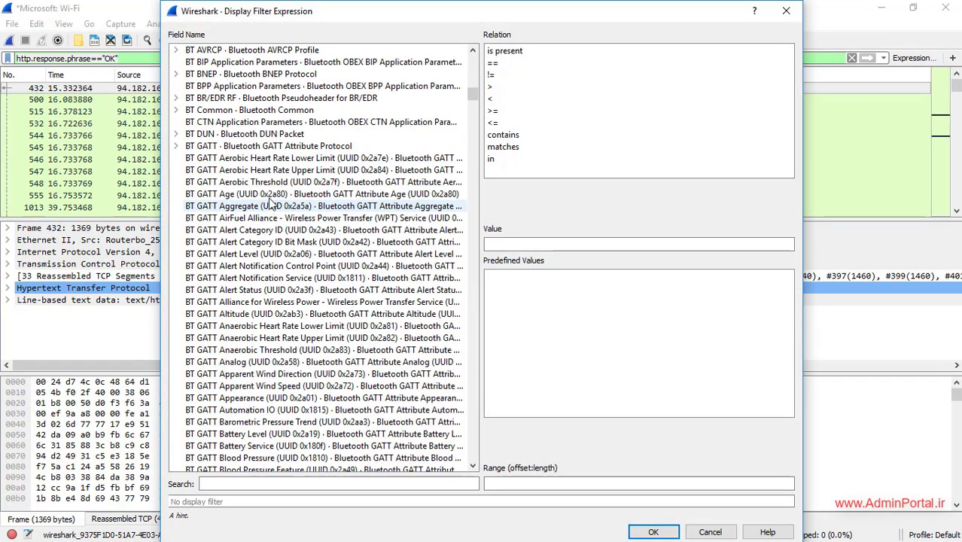
{"action": "scroll", "coordinate": [264, 211], "scroll_direction": "up", "scroll_amount": 20}
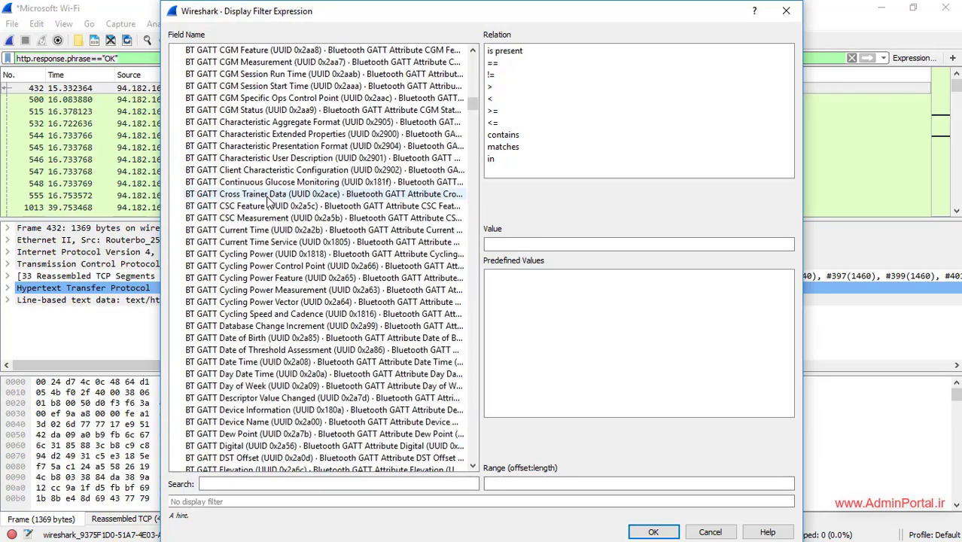
{"action": "scroll", "coordinate": [268, 199], "scroll_direction": "up", "scroll_amount": 20}
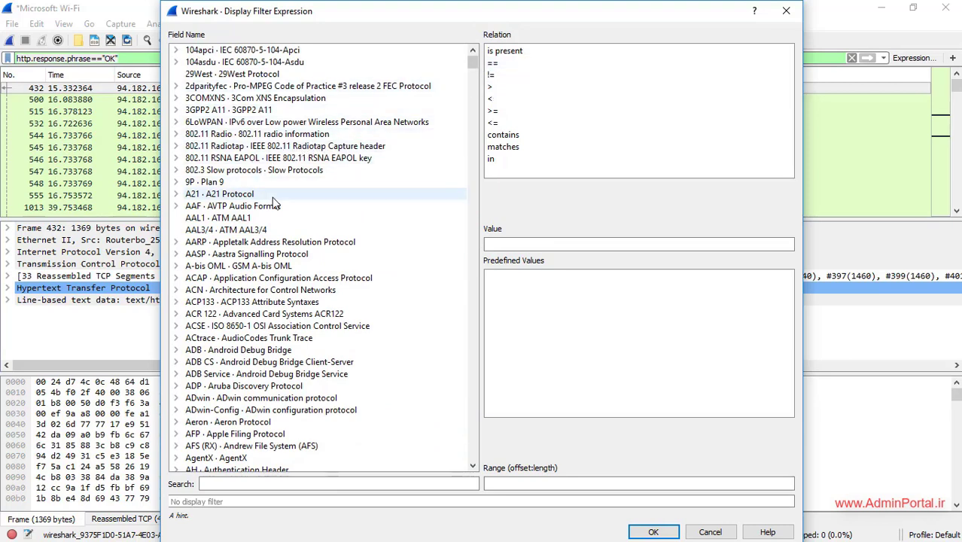
{"action": "scroll", "coordinate": [286, 286], "scroll_direction": "down", "scroll_amount": 15}
{"action": "scroll", "coordinate": [286, 286], "scroll_direction": "down", "scroll_amount": 8}
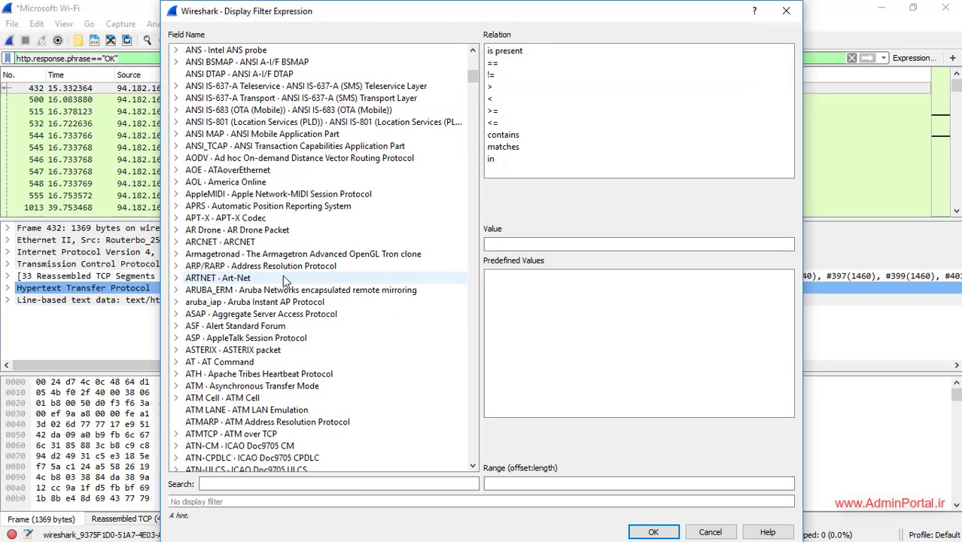
- Find the protocols beginning with H in the field names and select HTTP · Hypertext Transfer Protocol
{"action": "left_click", "coordinate": [287, 270]}
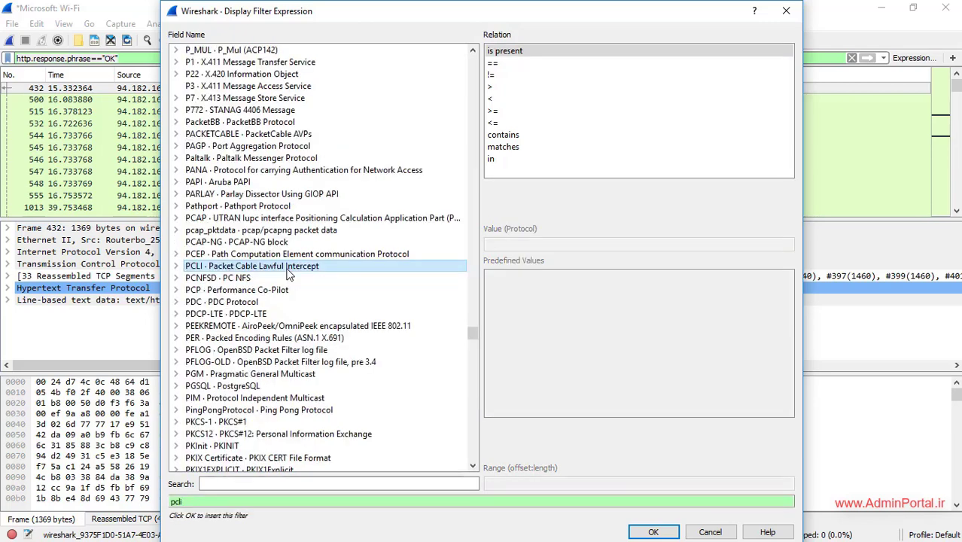
{"action": "key", "text": "h"}
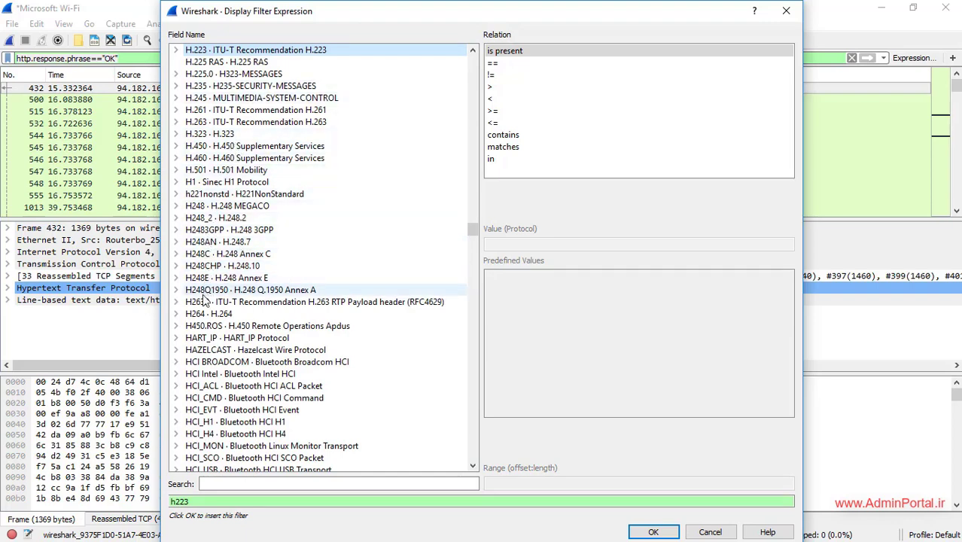
{"action": "scroll", "coordinate": [201, 354], "scroll_direction": "down", "scroll_amount": 12}
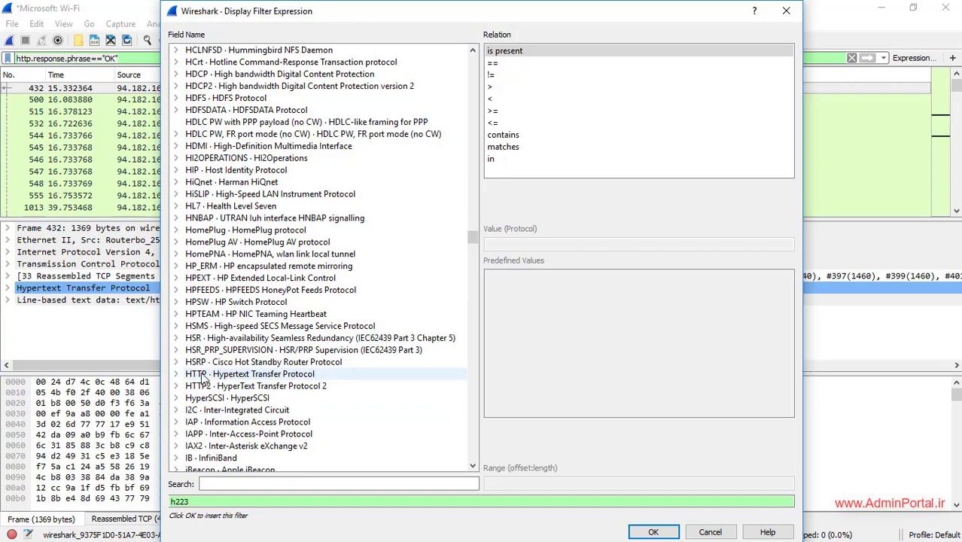
{"action": "left_click", "coordinate": [214, 376]}
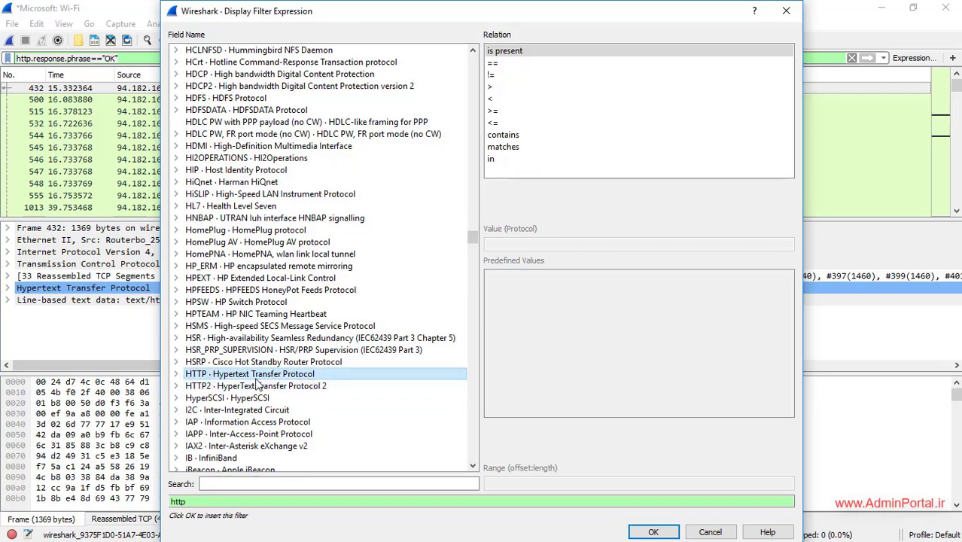
- Expand the Hypertext Transfer Protocol fields, compare http.response with http.response.phrase, and select http.response.phrase as the filter field
{"action": "left_click", "coordinate": [175, 374]}
{"action": "scroll", "coordinate": [278, 415], "scroll_direction": "down", "scroll_amount": 6}
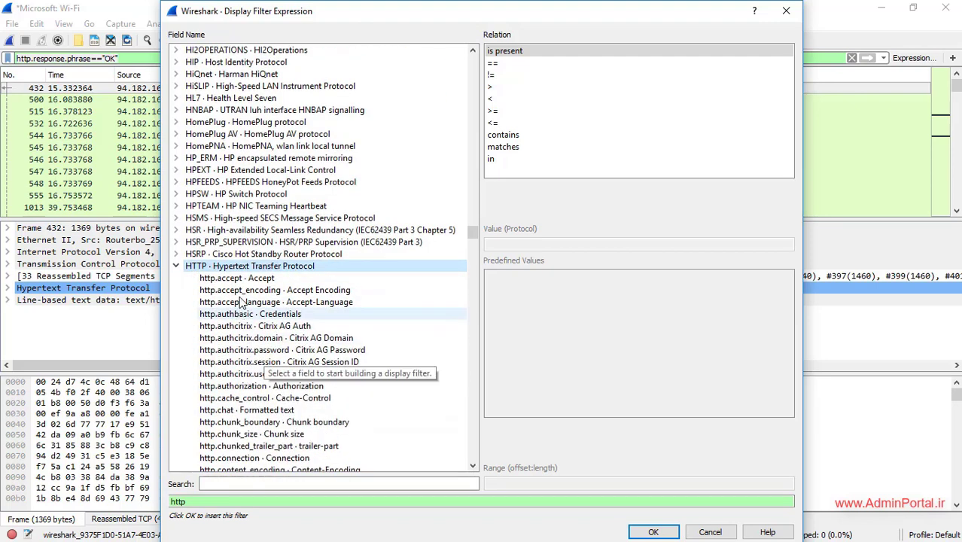
{"action": "scroll", "coordinate": [236, 345], "scroll_direction": "down", "scroll_amount": 2}
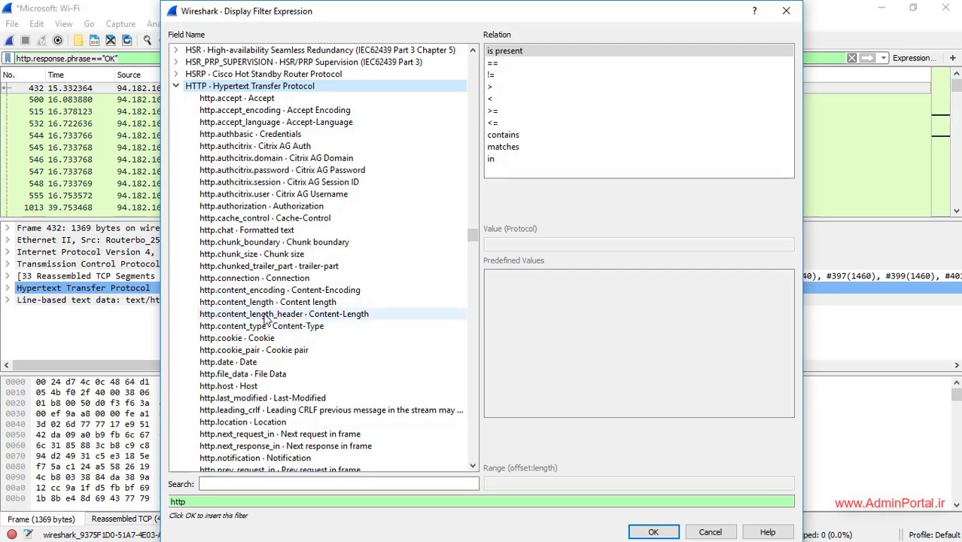
{"action": "scroll", "coordinate": [242, 351], "scroll_direction": "down", "scroll_amount": 10}
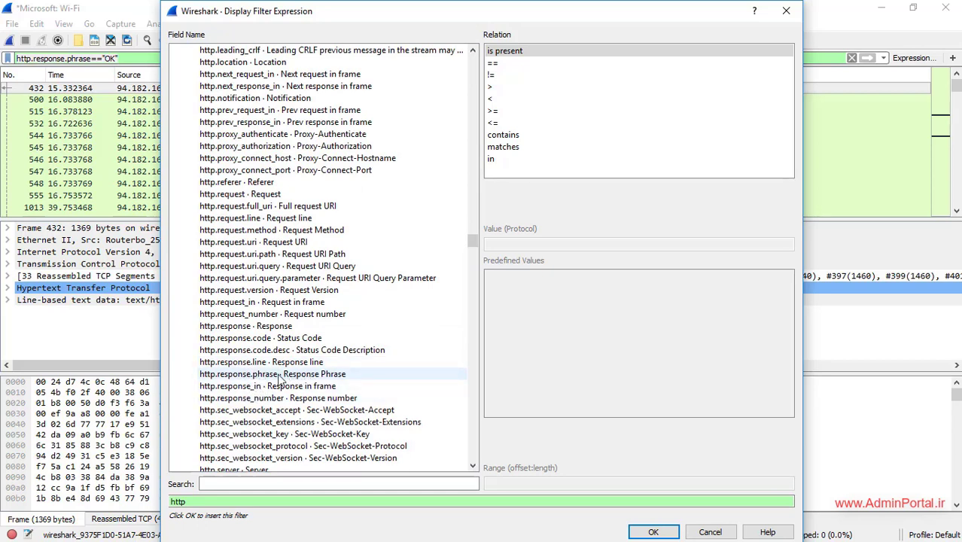
{"action": "left_click", "coordinate": [259, 377]}
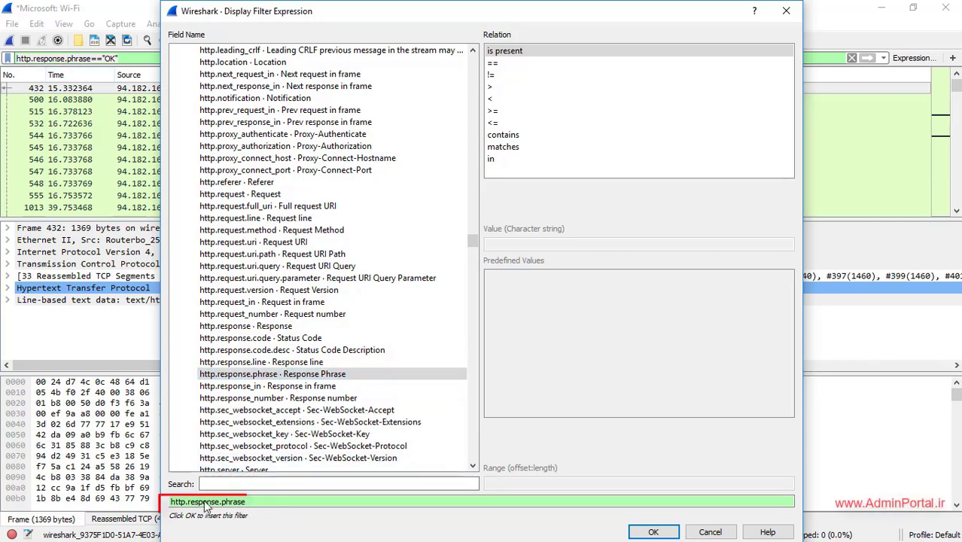
{"action": "left_click", "coordinate": [254, 328]}
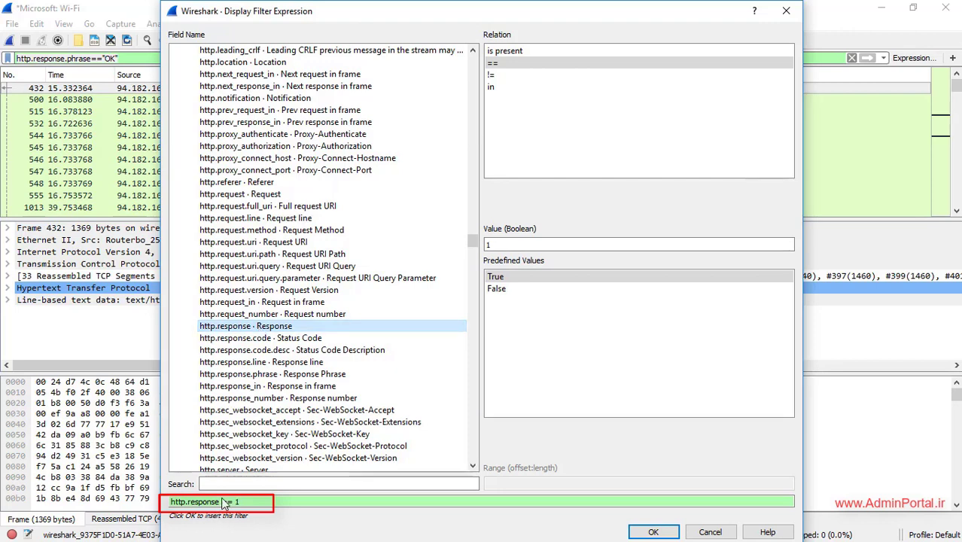
{"action": "left_click", "coordinate": [254, 374]}
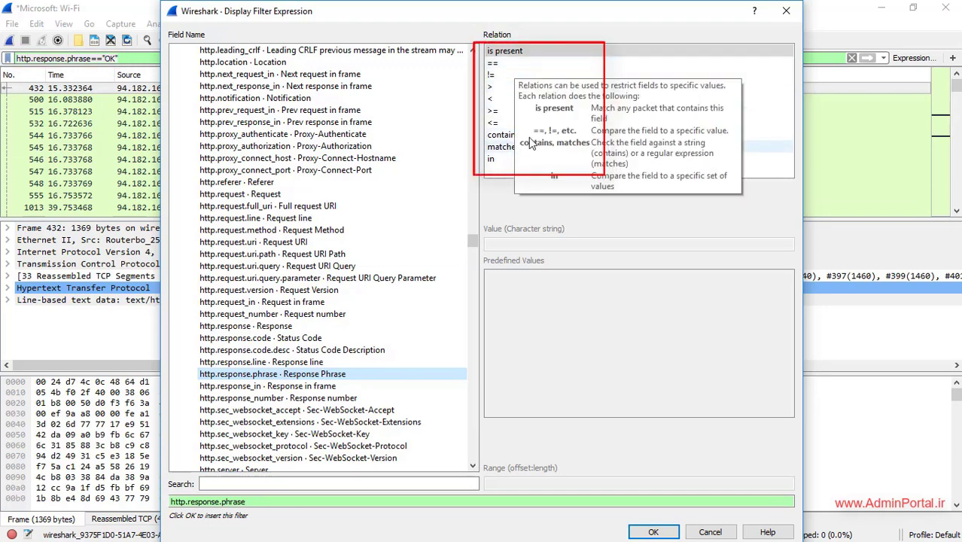
- Set the relation to == with the value OK and insert the expression into the display filter
{"action": "left_click", "coordinate": [510, 66]}
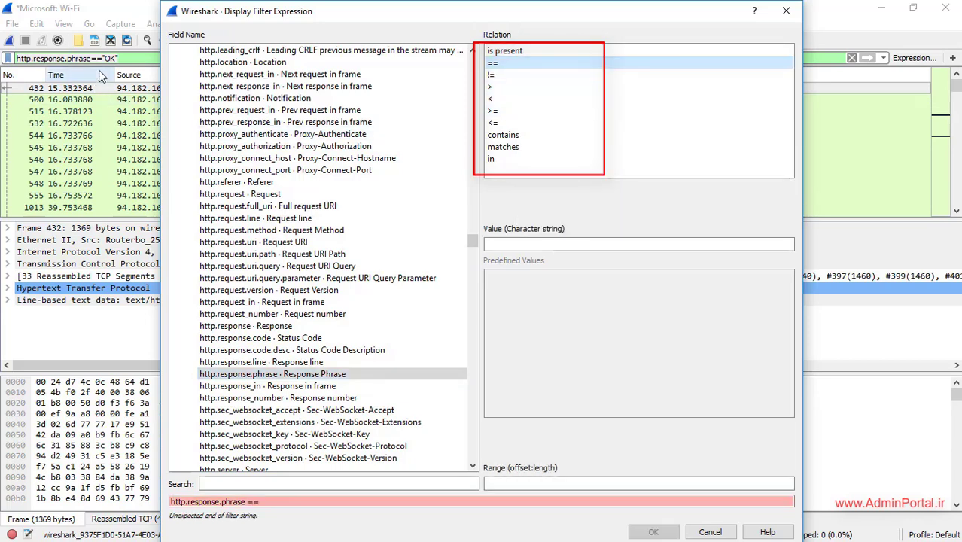
{"action": "left_click", "coordinate": [569, 245]}
{"action": "left_click", "coordinate": [569, 245]}
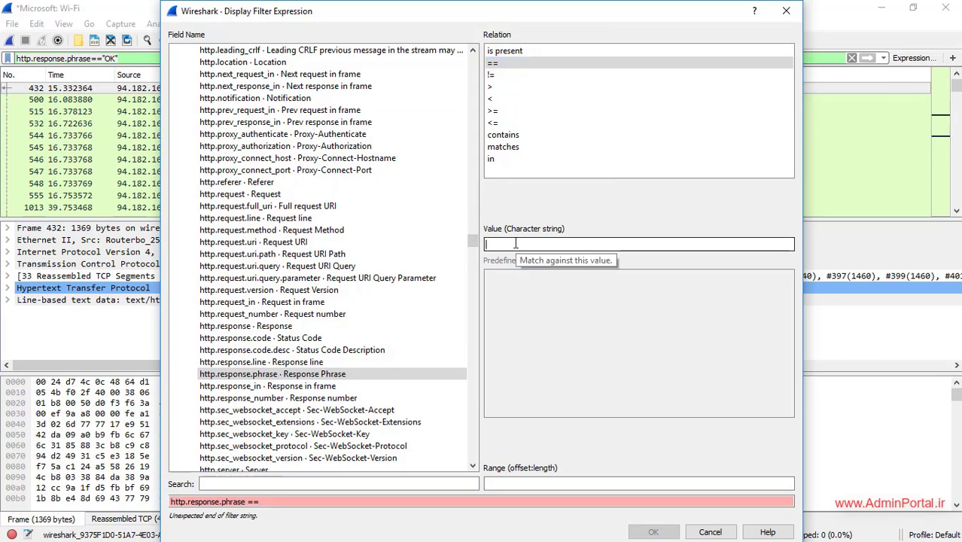
{"action": "type", "text": "OK"}
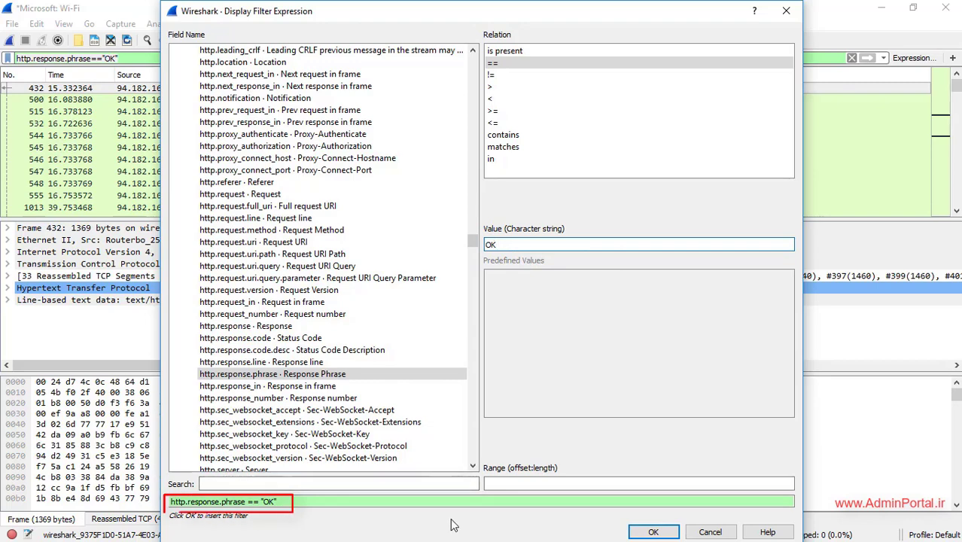
{"action": "left_click", "coordinate": [653, 532]}
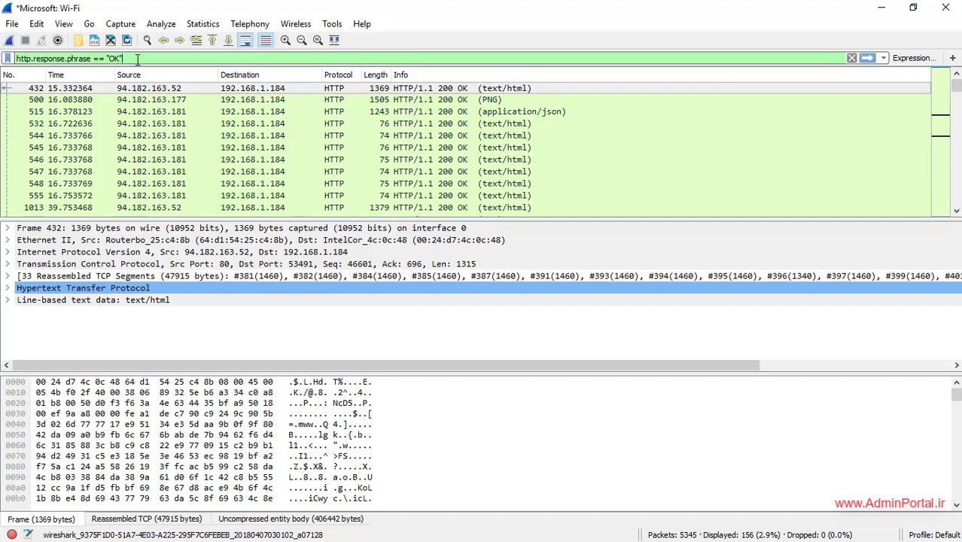
- Clear the http.response.phrase display filter and apply the empty filter to list all packets
{"action": "left_click_drag", "start_coordinate": [137, 59], "coordinate": [3, 68]}
{"action": "key", "text": "BackSpace"}
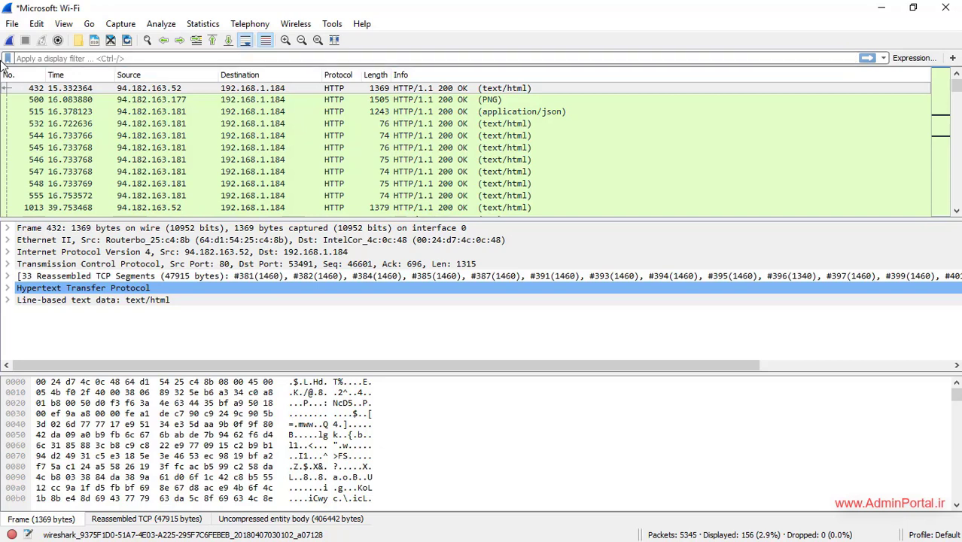
{"action": "key", "text": "Return"}
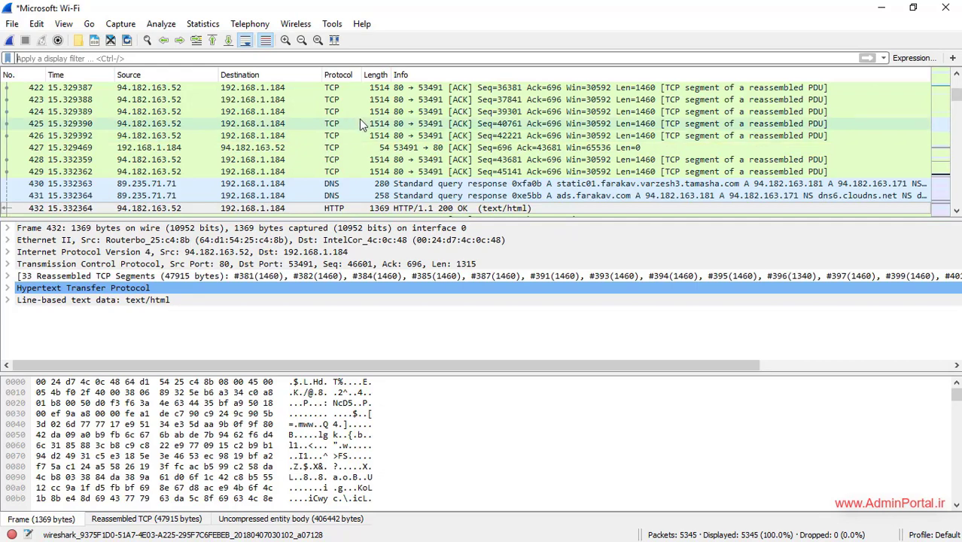
- Reopen the display filter expression builder, find IPv4 · Internet Protocol Version 4 among the protocols and expand its fields
{"action": "left_click", "coordinate": [911, 59]}
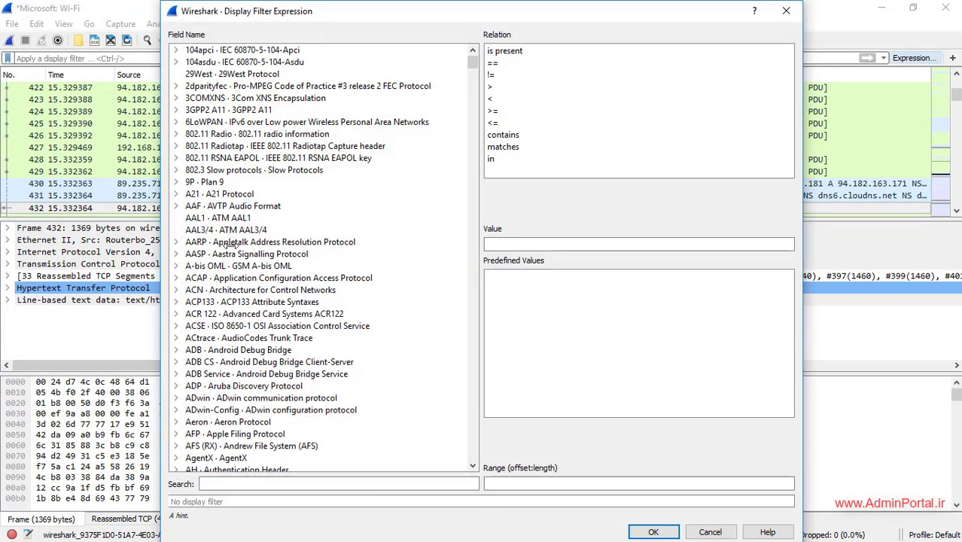
{"action": "left_click", "coordinate": [241, 265]}
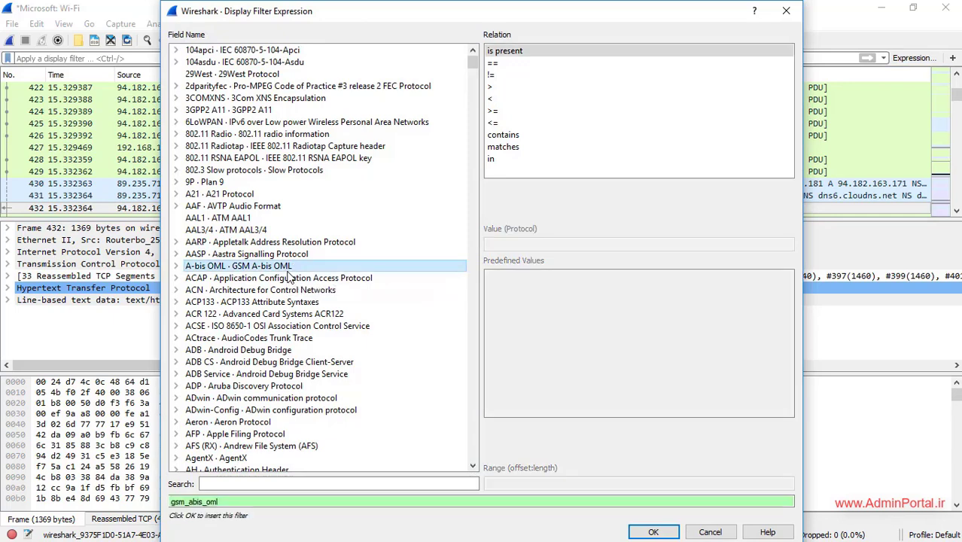
{"action": "type", "text": "i2c"}
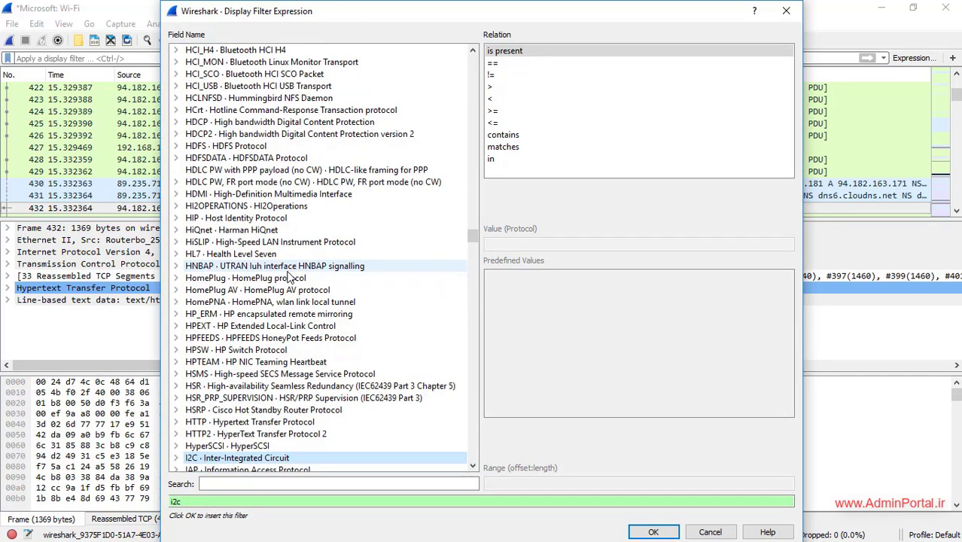
{"action": "scroll", "coordinate": [288, 277], "scroll_direction": "down", "scroll_amount": 1}
{"action": "scroll", "coordinate": [285, 316], "scroll_direction": "down", "scroll_amount": 5}
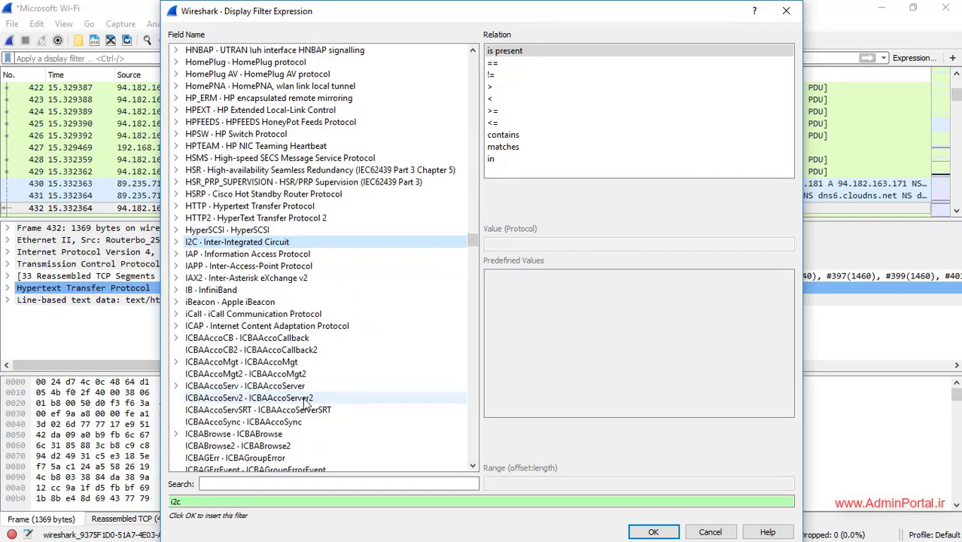
{"action": "scroll", "coordinate": [282, 345], "scroll_direction": "down", "scroll_amount": 9}
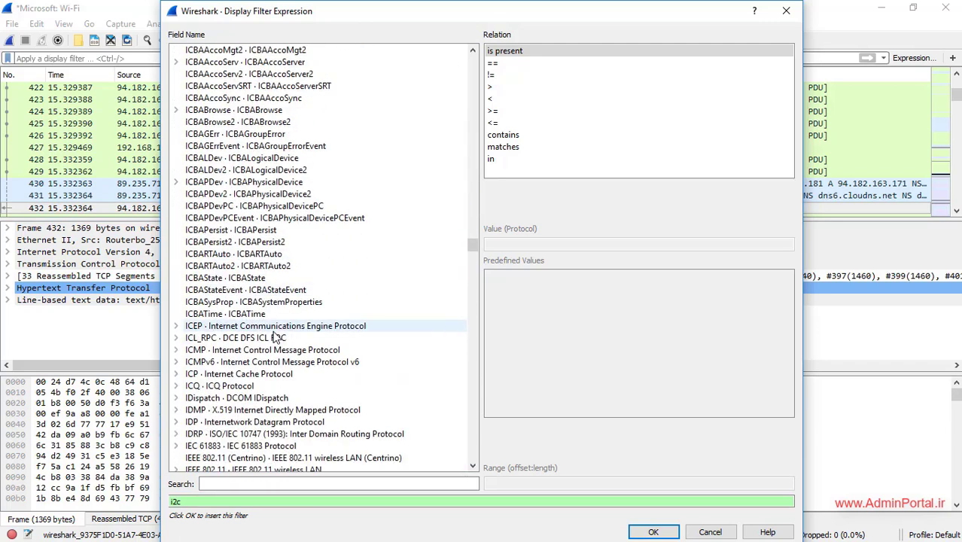
{"action": "scroll", "coordinate": [275, 338], "scroll_direction": "down", "scroll_amount": 17}
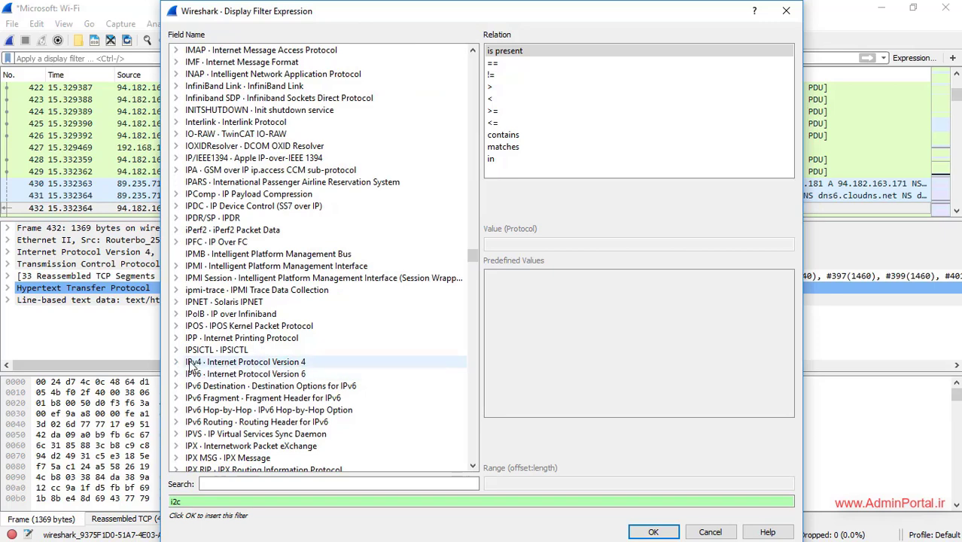
{"action": "left_click", "coordinate": [176, 363]}
- Find the source address among the IPv4 fields and select ip.src · Source
{"action": "scroll", "coordinate": [226, 301], "scroll_direction": "down", "scroll_amount": 3}
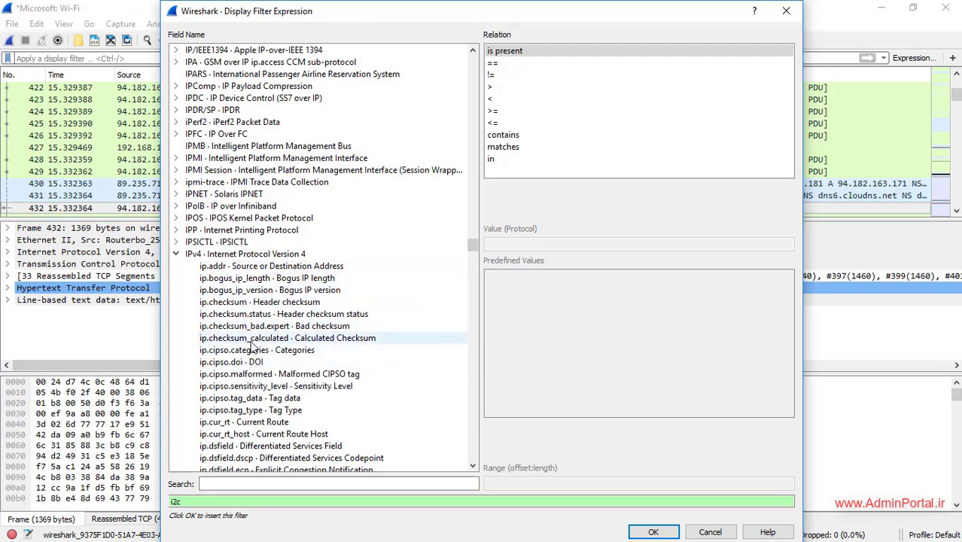
{"action": "scroll", "coordinate": [253, 354], "scroll_direction": "down", "scroll_amount": 4}
{"action": "scroll", "coordinate": [258, 340], "scroll_direction": "down", "scroll_amount": 13}
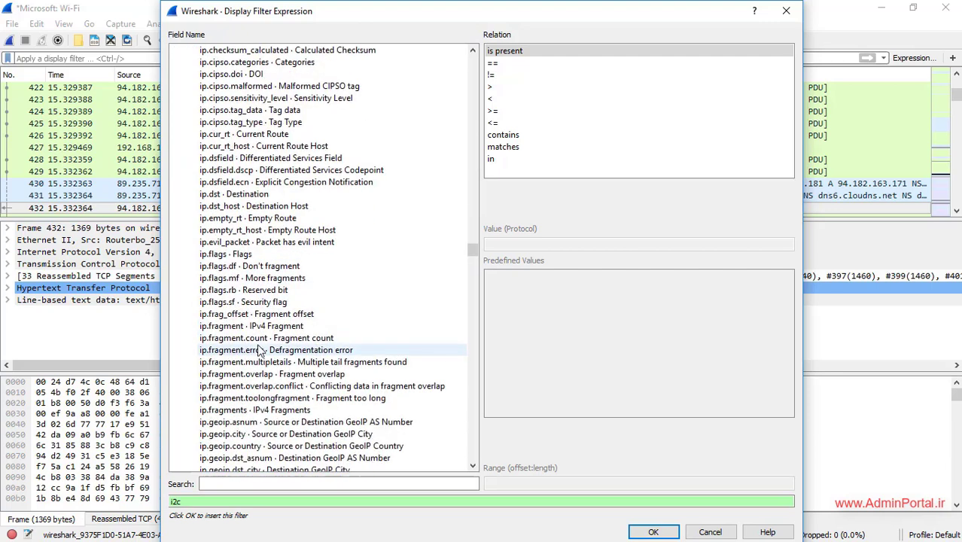
{"action": "scroll", "coordinate": [258, 341], "scroll_direction": "down", "scroll_amount": 20}
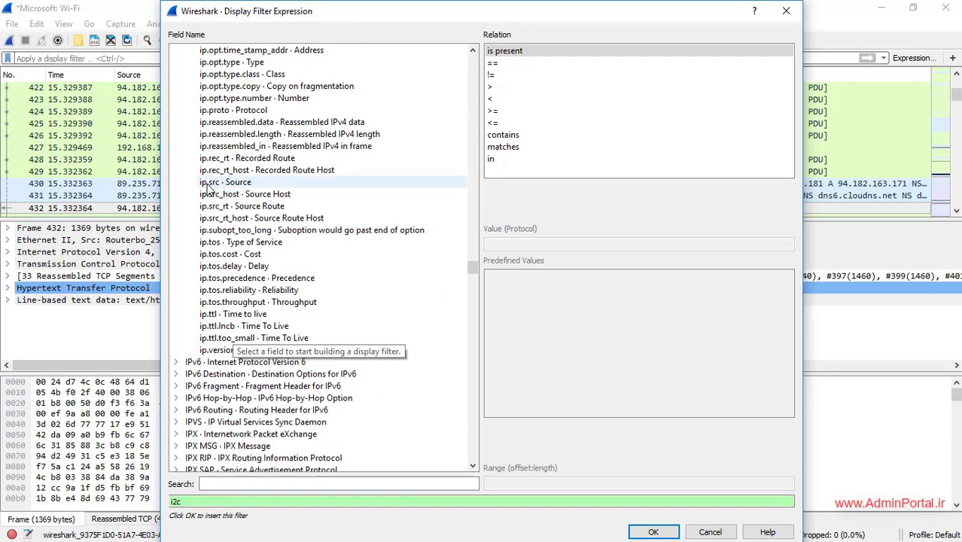
{"action": "left_click", "coordinate": [212, 182]}
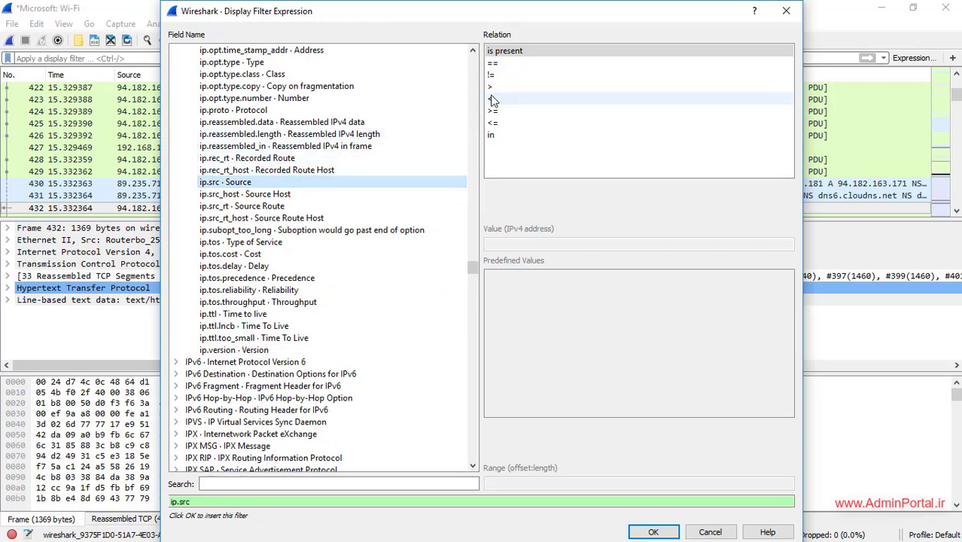
- Set the relation to != with the IPv4 address 192.168.1.184 and insert the expression into the display filter
{"action": "left_click", "coordinate": [496, 64]}
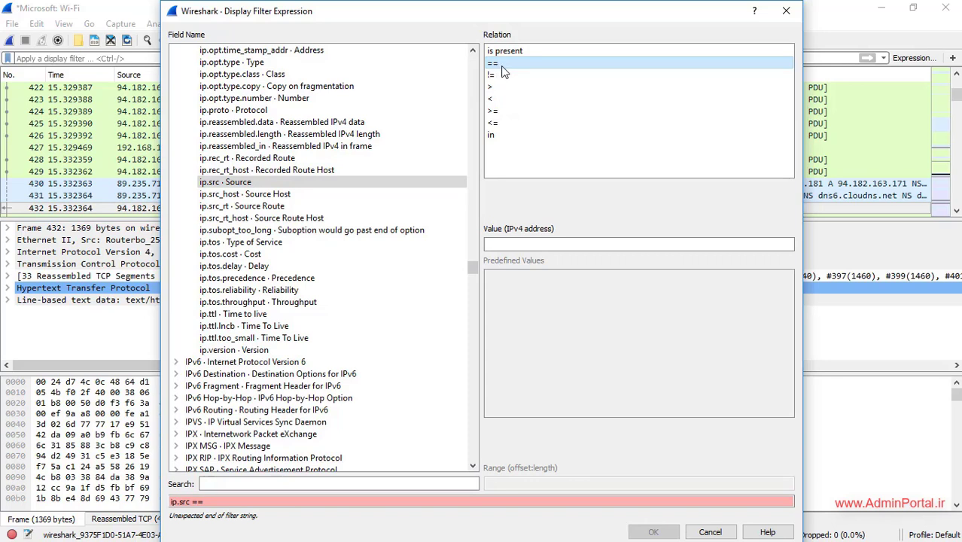
{"action": "left_click", "coordinate": [497, 75]}
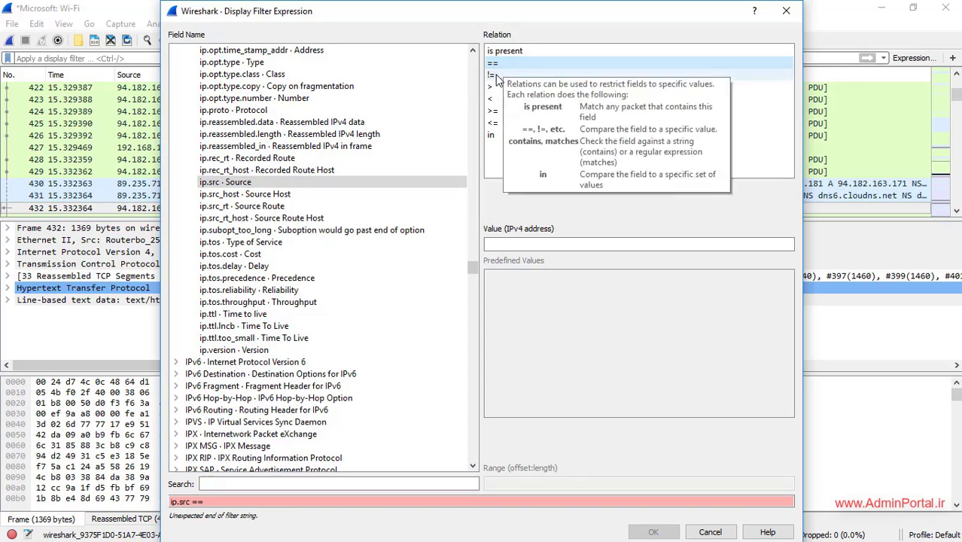
{"action": "left_click", "coordinate": [536, 242]}
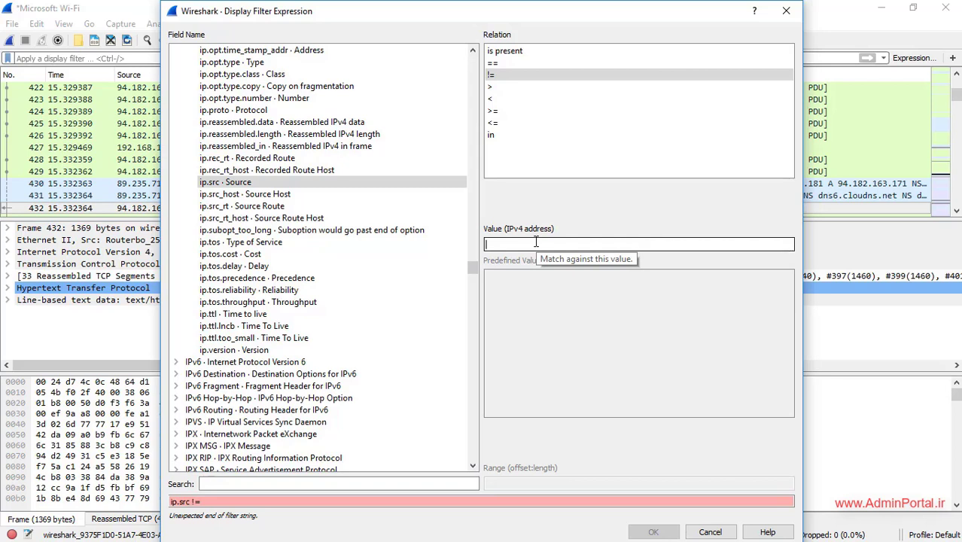
{"action": "type", "text": "1"}
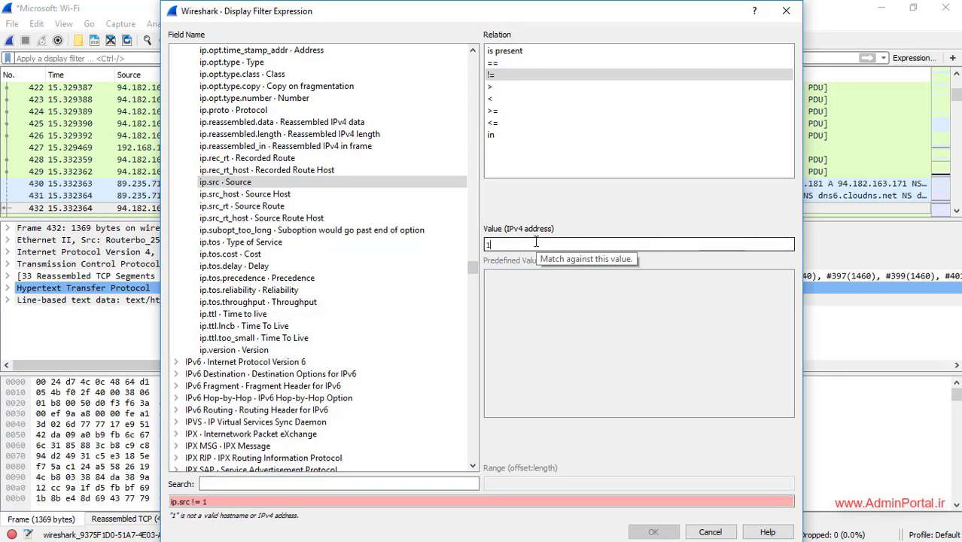
{"action": "type", "text": "92.16"}
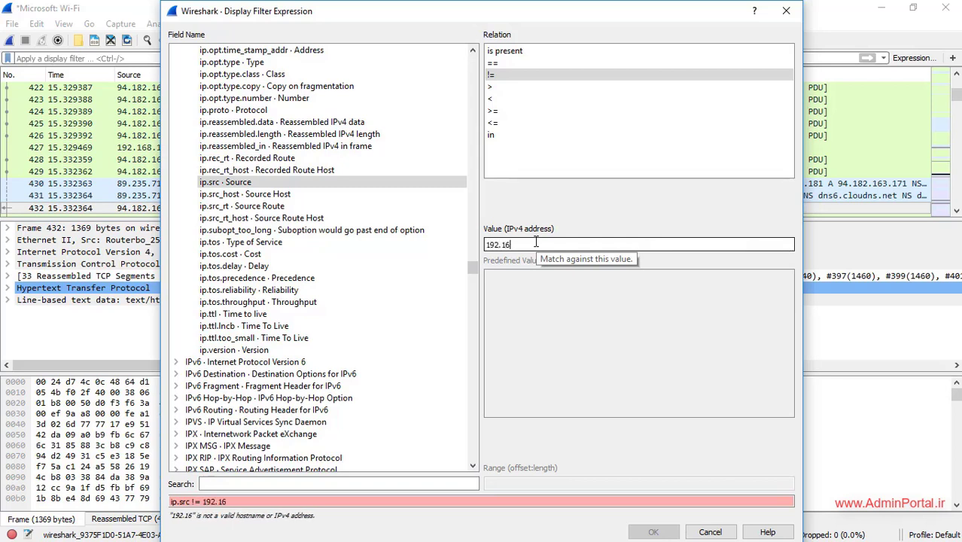
{"action": "type", "text": "8.1.1"}
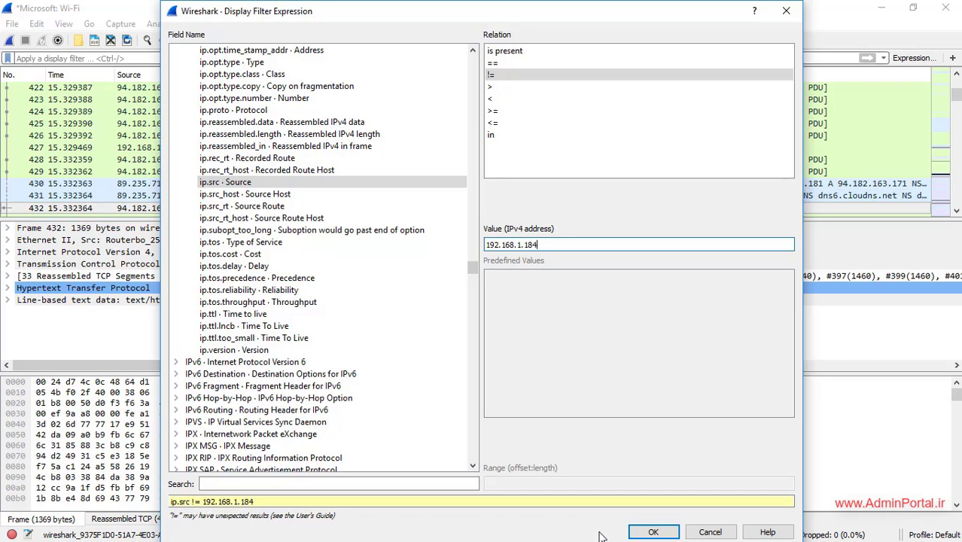
{"action": "left_click", "coordinate": [653, 533]}
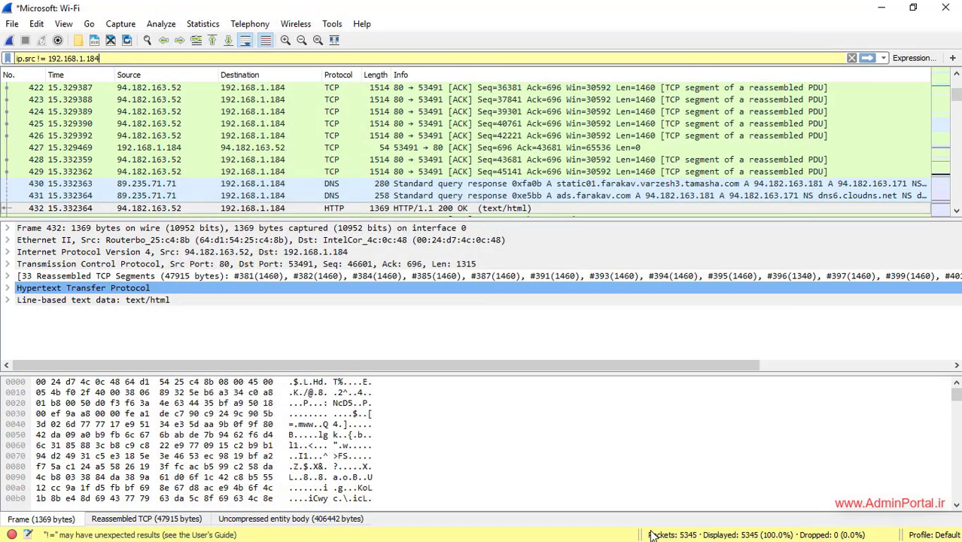
- Apply the ip.src != 192.168.1.184 filter and check the source and destination addresses in the packet list
{"action": "left_click", "coordinate": [868, 59]}
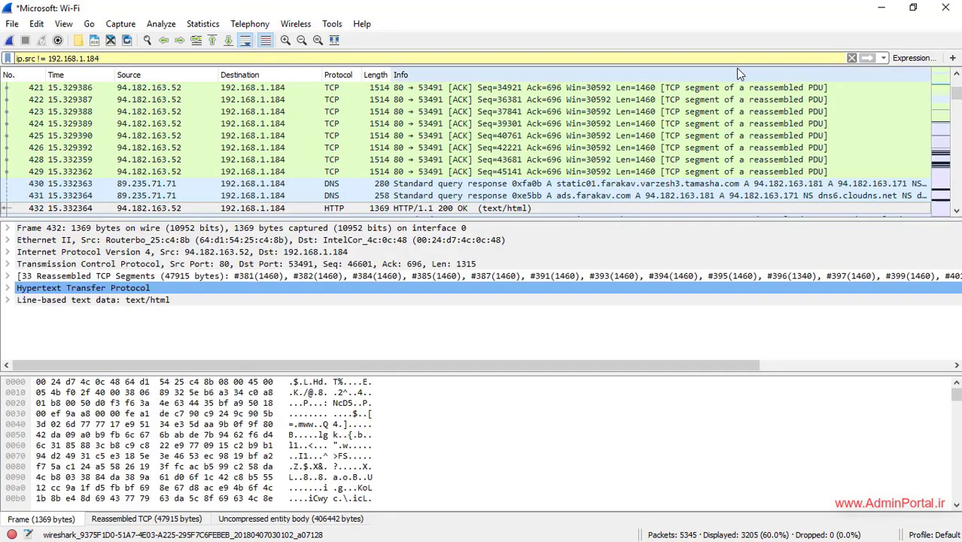
{"action": "scroll", "coordinate": [182, 167], "scroll_direction": "up", "scroll_amount": 10}
{"action": "scroll", "coordinate": [182, 169], "scroll_direction": "up", "scroll_amount": 5}
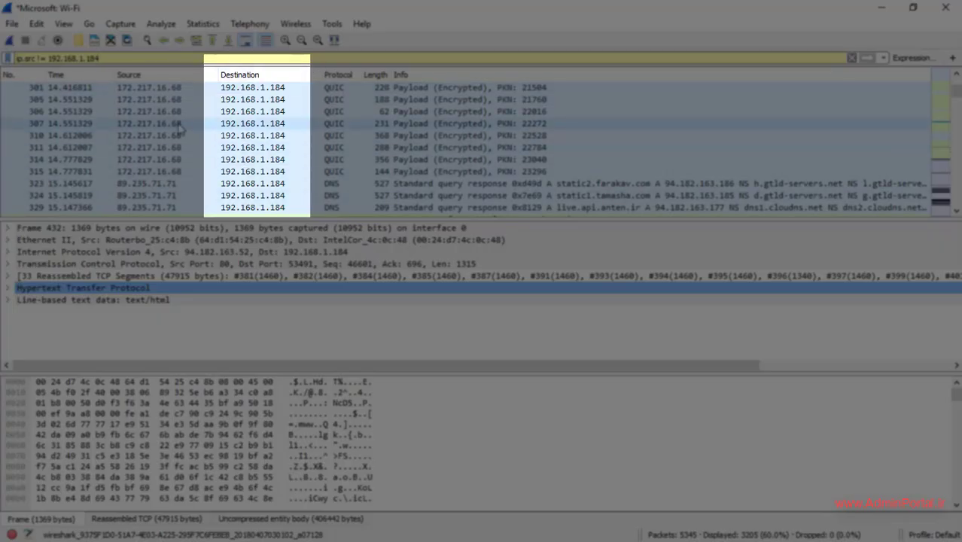
{"action": "scroll", "coordinate": [154, 143], "scroll_direction": "down", "scroll_amount": 14}
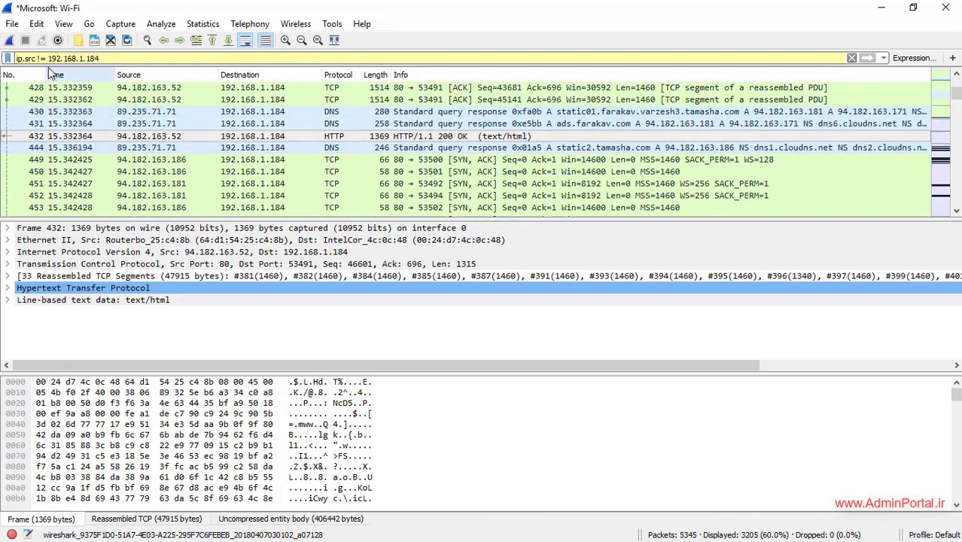
- Change the filter's operator to ==, apply ip.src == 192.168.1.184 and select packet 398 in the list
{"action": "key", "text": "BackSpace"}
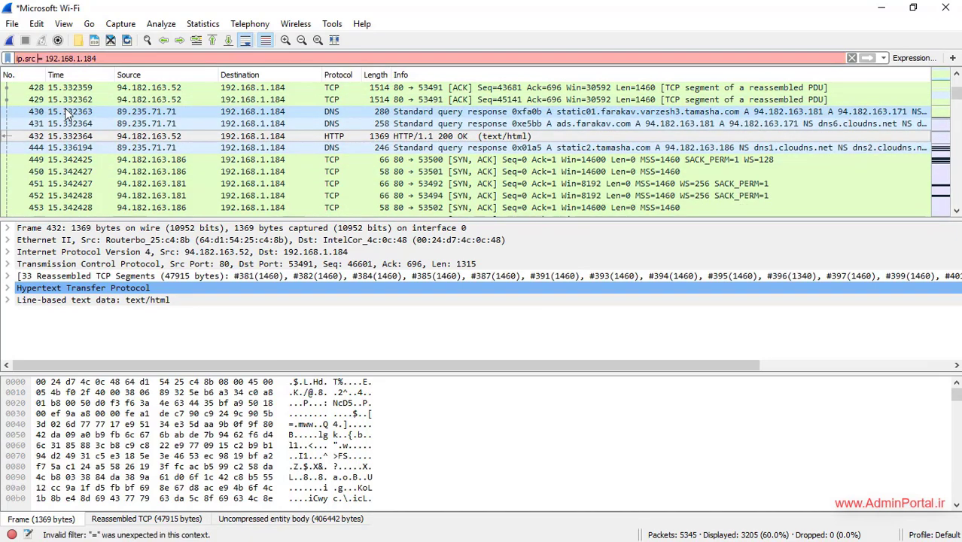
{"action": "type", "text": "="}
{"action": "key", "text": "Return"}
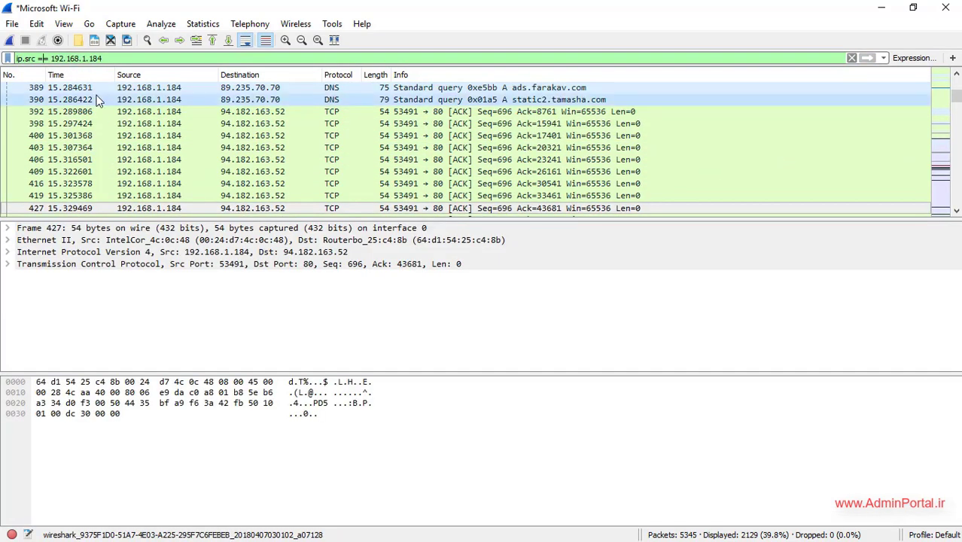
{"action": "left_click", "coordinate": [134, 125]}
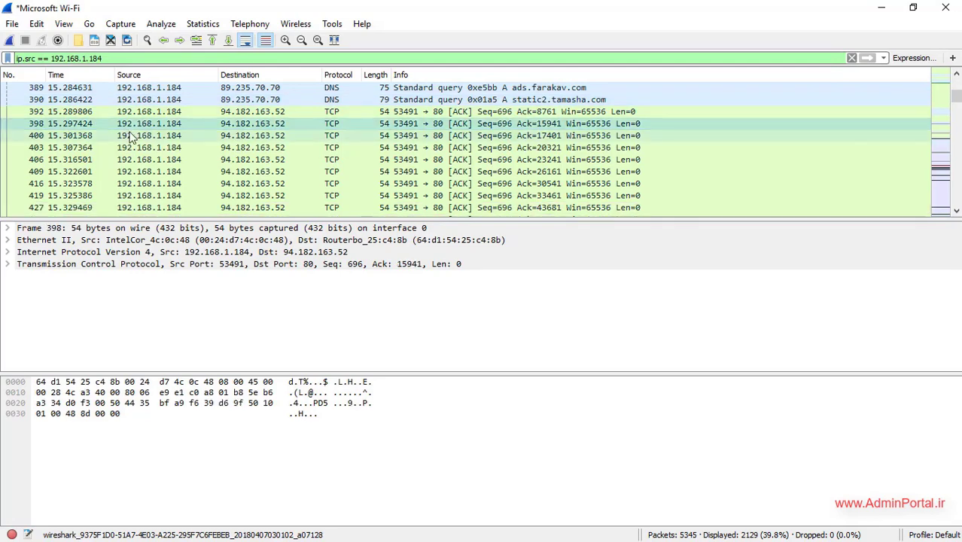
- Examine the destination addresses of the packets sent from 192.168.1.184 in the filtered packet list
{"action": "left_click", "coordinate": [256, 113]}
{"action": "left_click", "coordinate": [277, 148]}
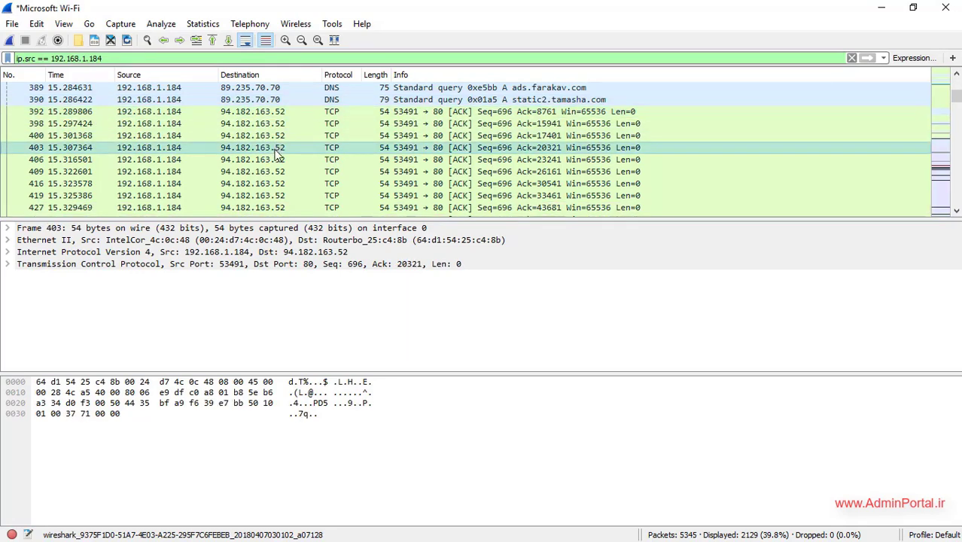
{"action": "scroll", "coordinate": [277, 154], "scroll_direction": "down", "scroll_amount": 10}
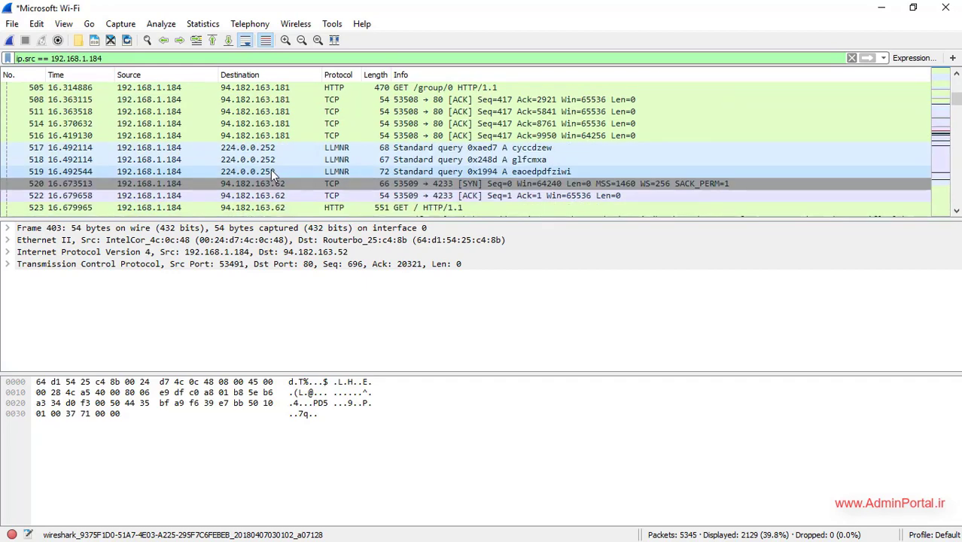
{"action": "scroll", "coordinate": [274, 174], "scroll_direction": "down", "scroll_amount": 5}
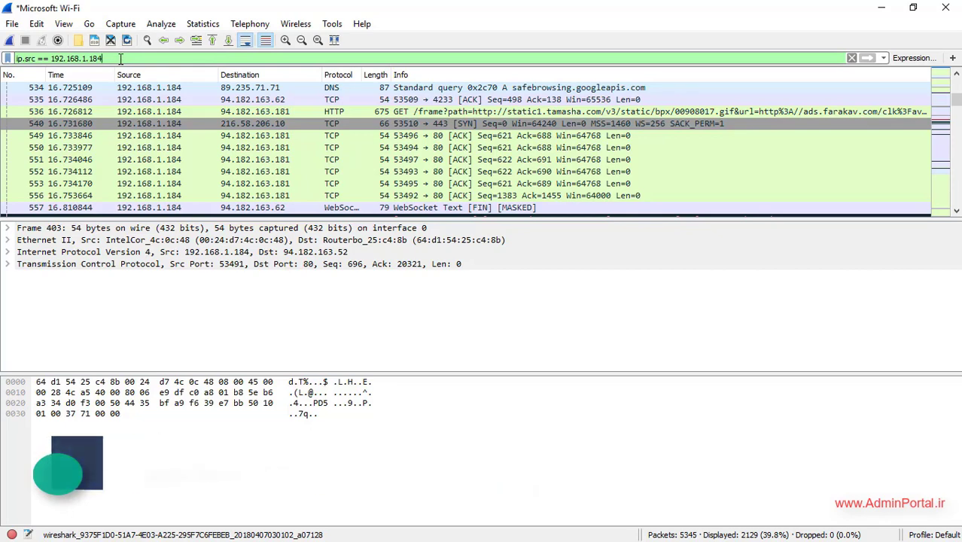
- Save the current ip.src == 192.168.1.184 expression as a display filter named My IP Address
{"action": "left_click", "coordinate": [8, 59]}
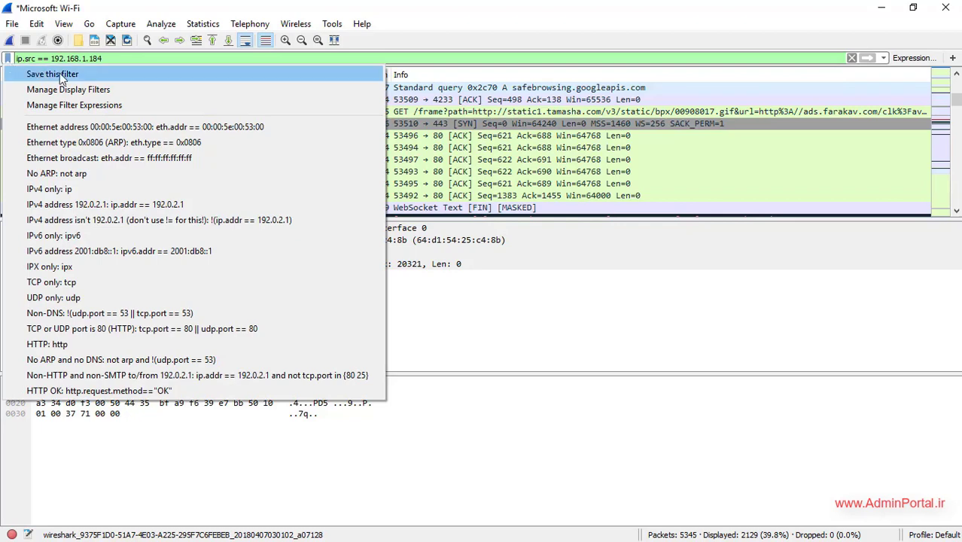
{"action": "left_click", "coordinate": [85, 78]}
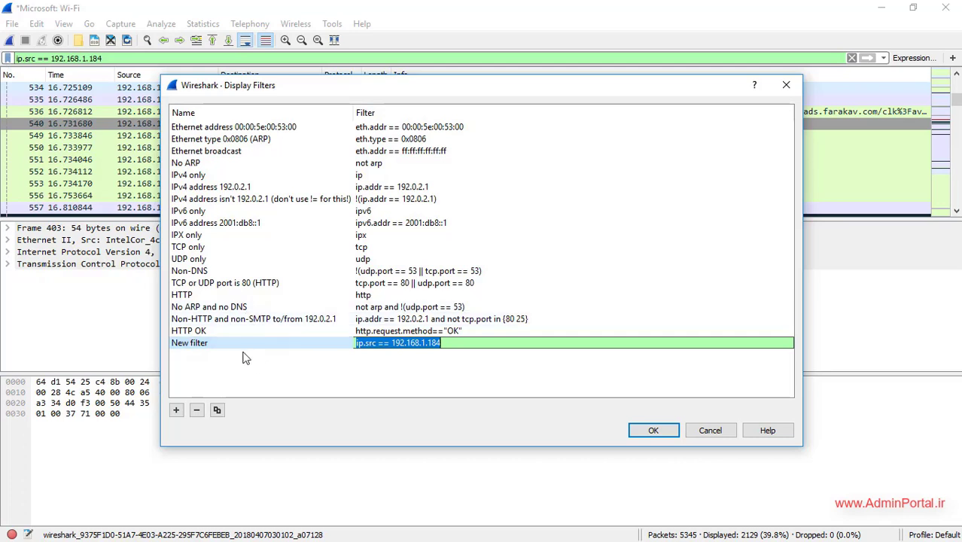
{"action": "left_click", "coordinate": [454, 345]}
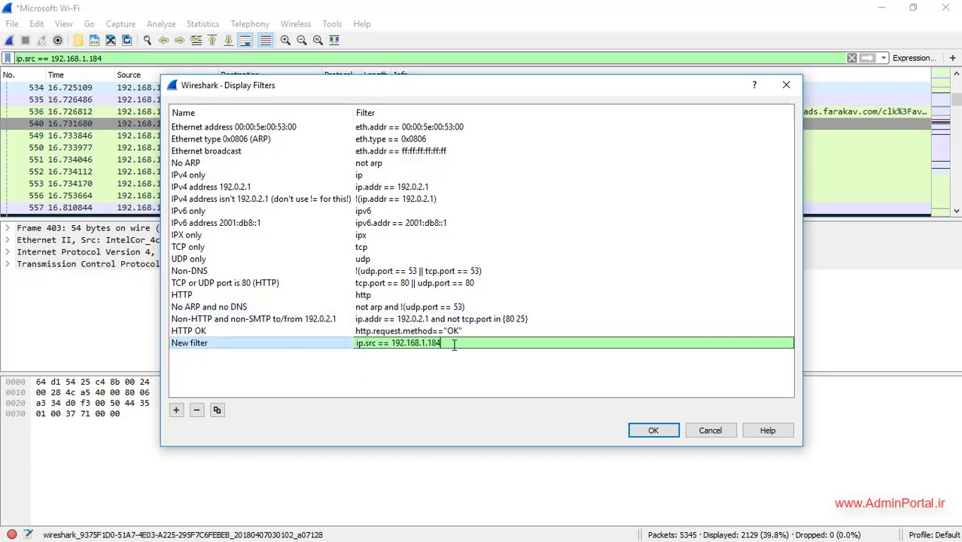
{"action": "double_click", "coordinate": [197, 344]}
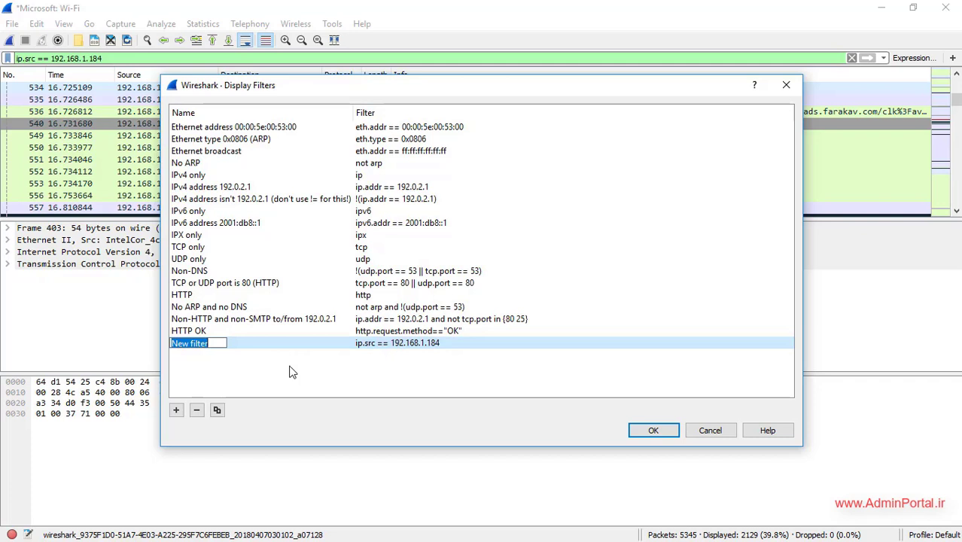
{"action": "type", "text": "My IP Address"}
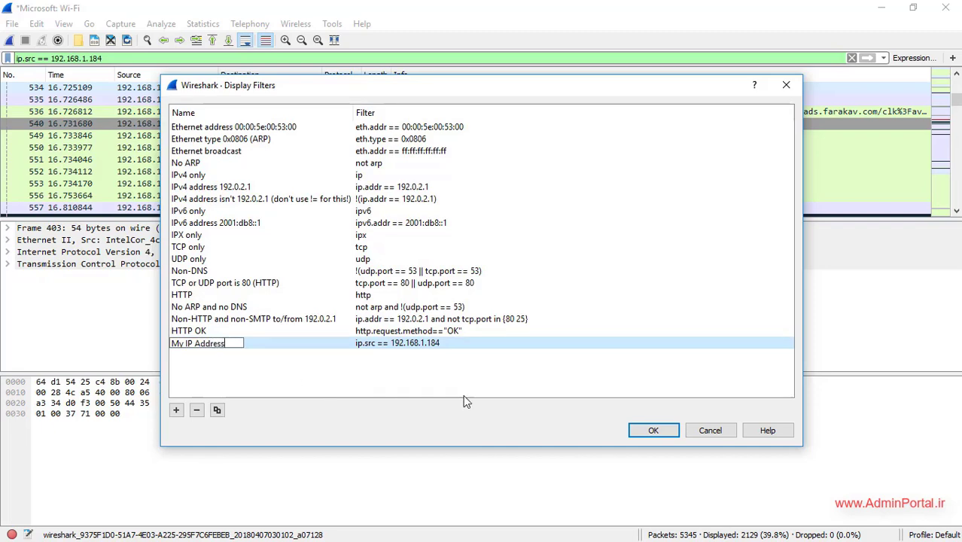
{"action": "left_click", "coordinate": [652, 432]}
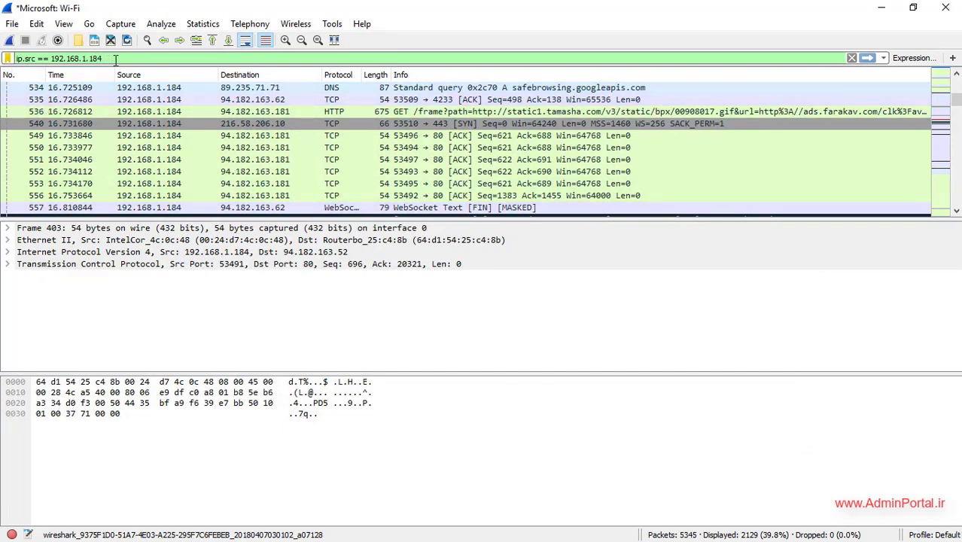
- Apply the saved My IP Address filter and check the list of saved display filters
{"action": "left_click", "coordinate": [8, 60]}
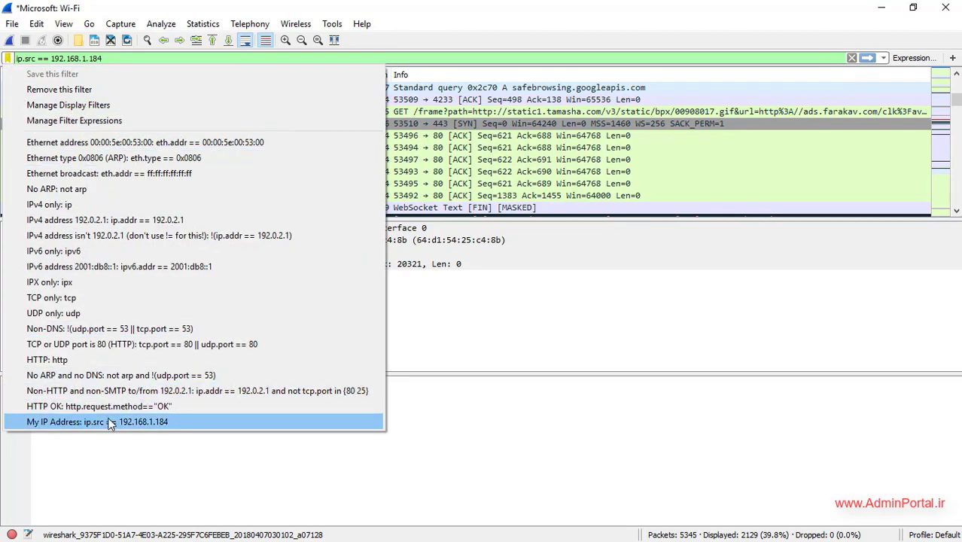
{"action": "left_click", "coordinate": [110, 423]}
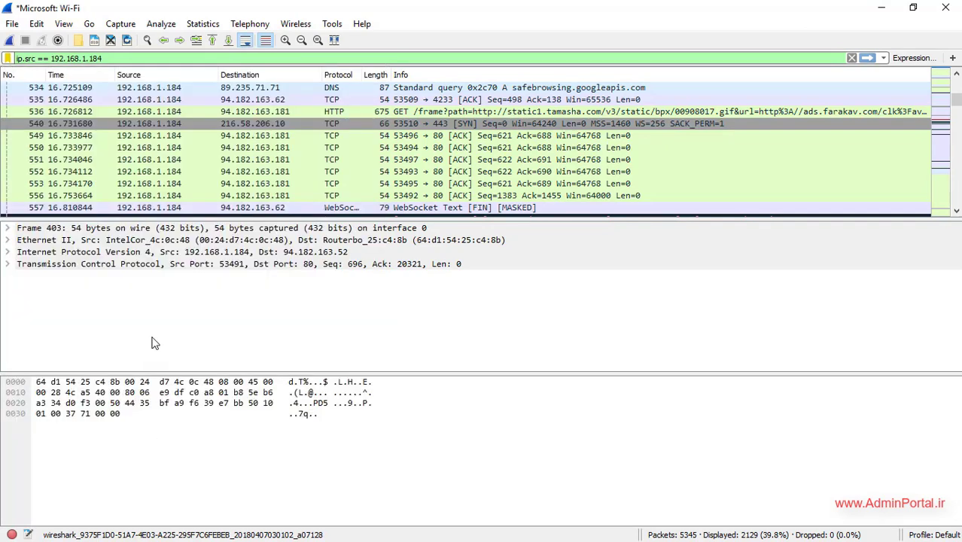
{"action": "left_click", "coordinate": [7, 60]}
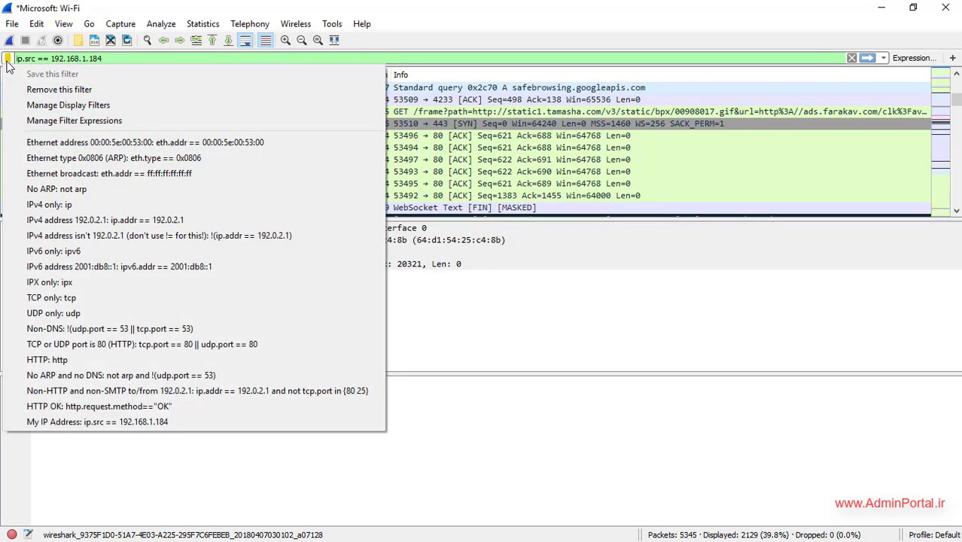
{"action": "left_click", "coordinate": [8, 60]}
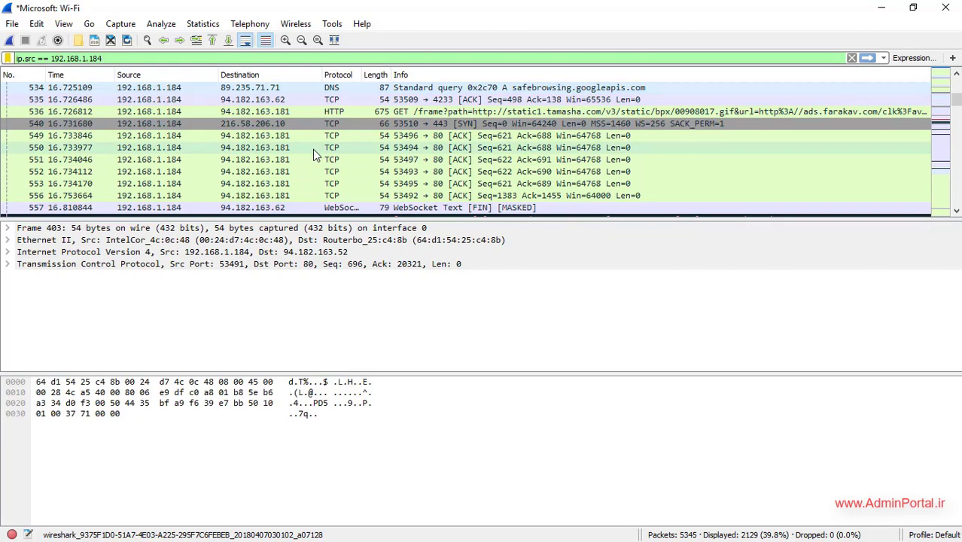
- Delete the My IP Address entry from the saved display filters
{"action": "left_click", "coordinate": [162, 26]}
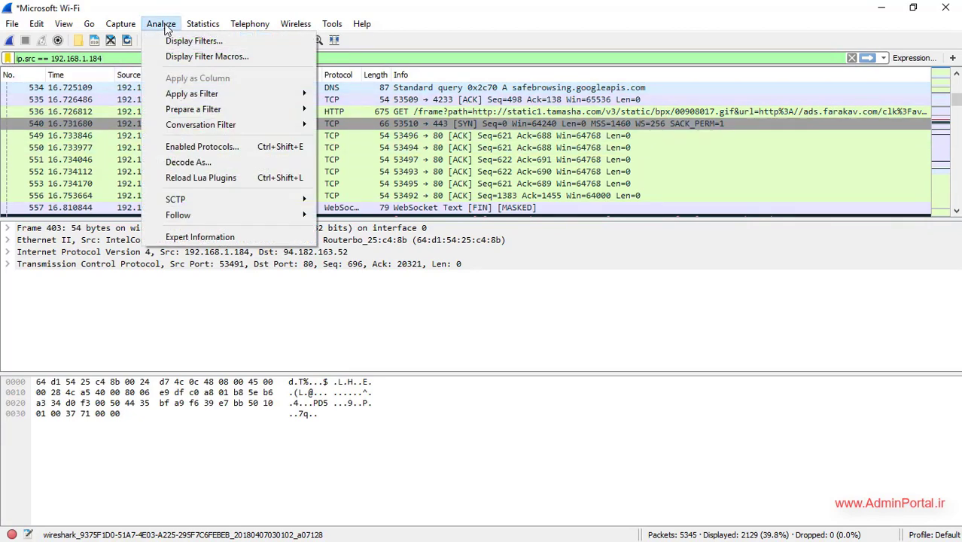
{"action": "left_click", "coordinate": [180, 41]}
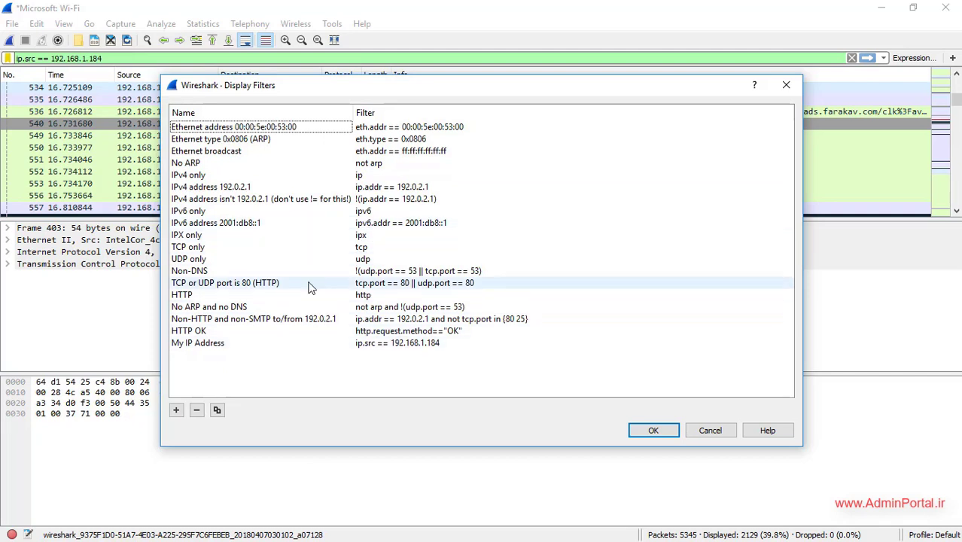
{"action": "left_click", "coordinate": [214, 344]}
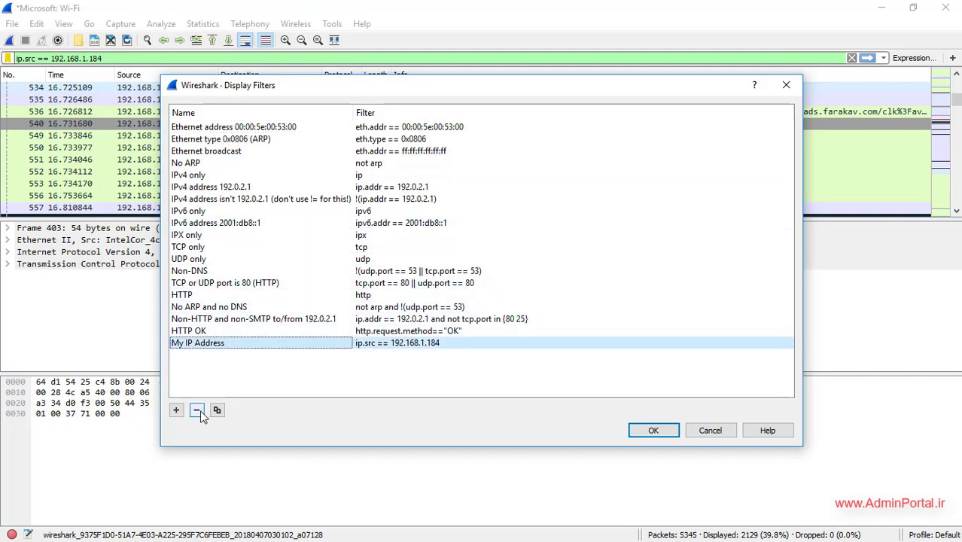
{"action": "left_click", "coordinate": [197, 410]}
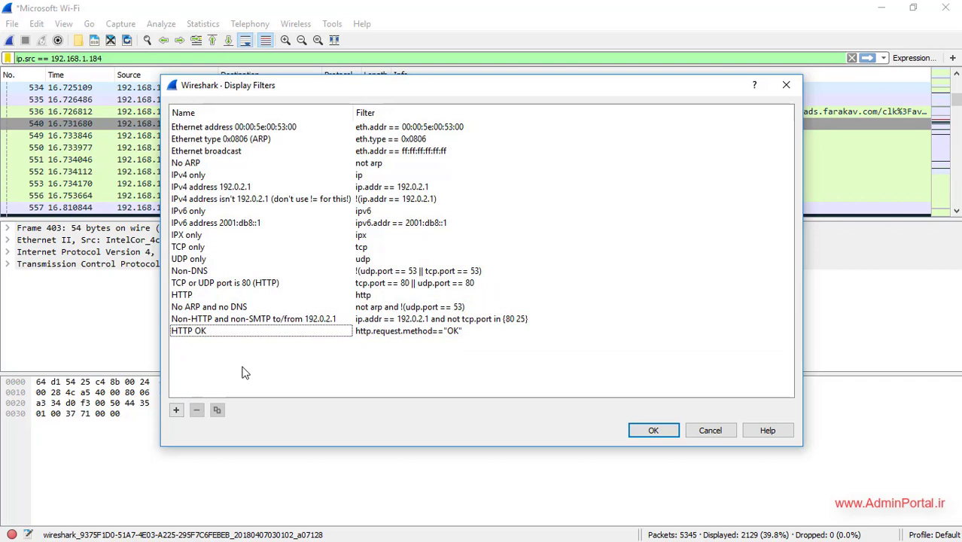
- Add a new default entry to the saved display filters, remove it again and confirm the list
{"action": "left_click", "coordinate": [176, 410]}
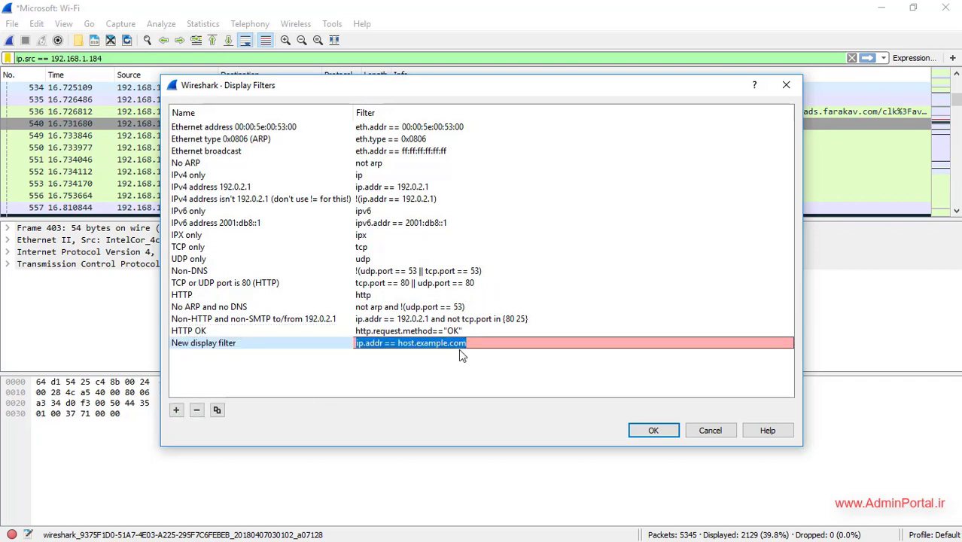
{"action": "left_click_drag", "start_coordinate": [469, 343], "coordinate": [351, 343]}
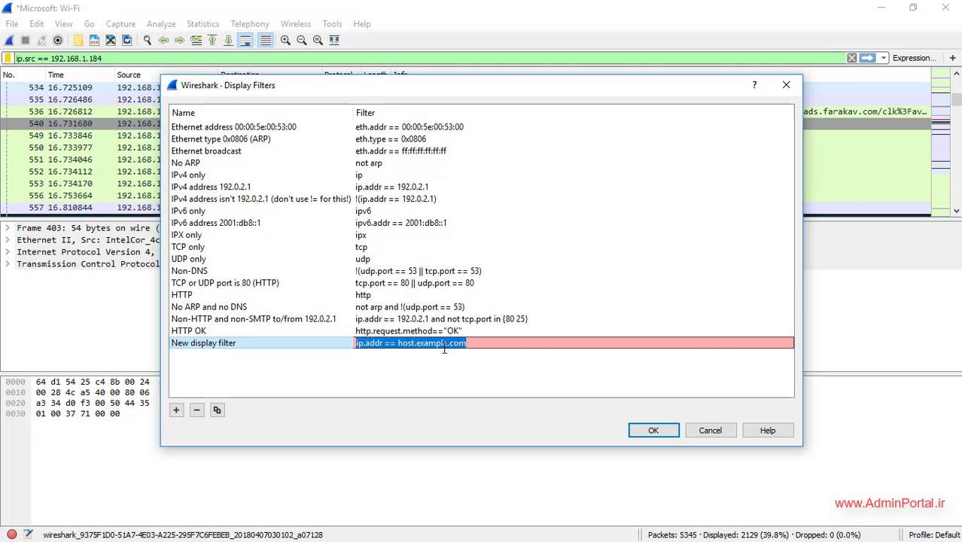
{"action": "left_click", "coordinate": [238, 347]}
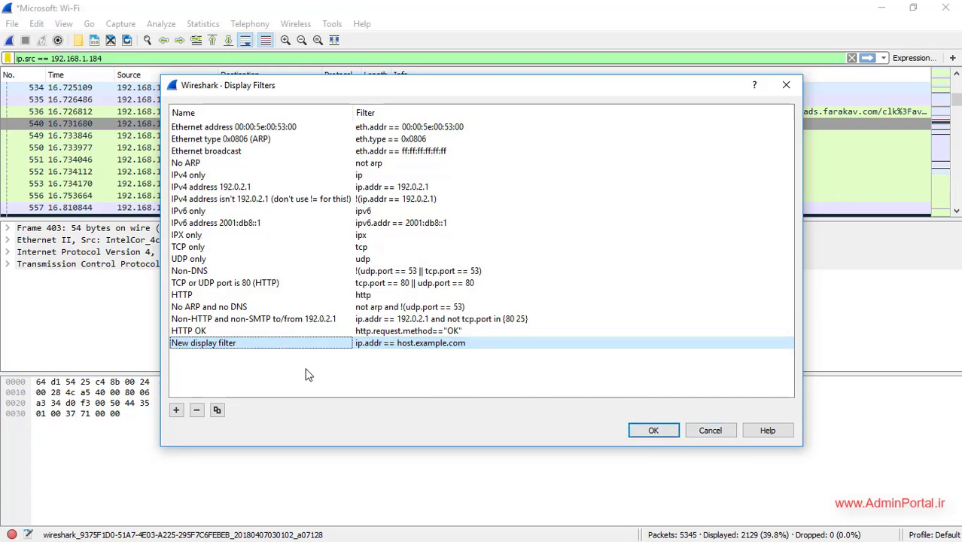
{"action": "left_click", "coordinate": [196, 410]}
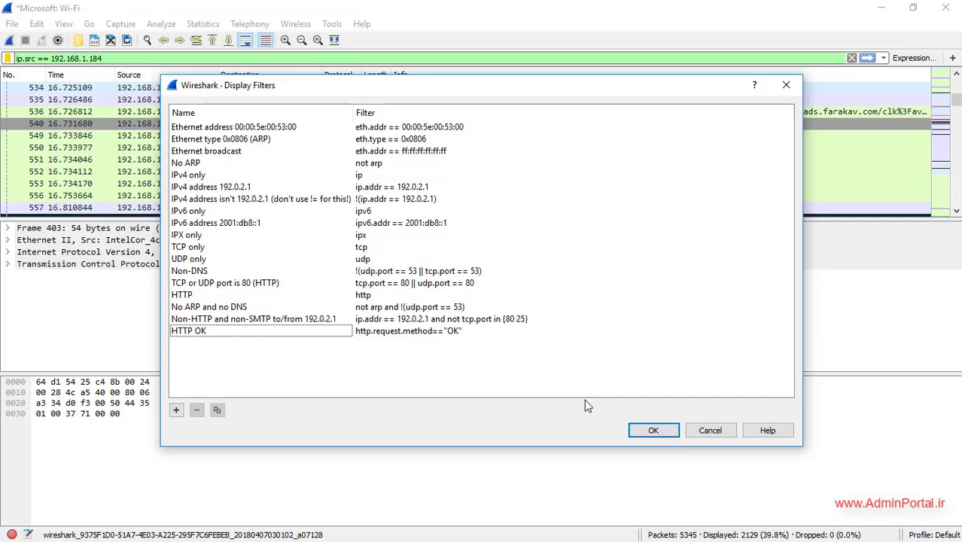
{"action": "left_click", "coordinate": [653, 431]}
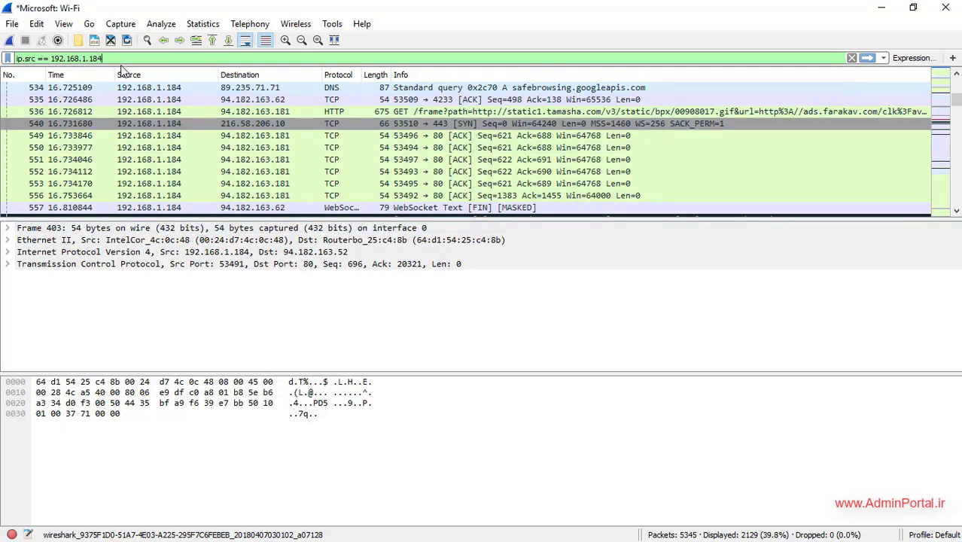
{"action": "left_click", "coordinate": [9, 59]}
{"action": "left_click", "coordinate": [154, 26]}
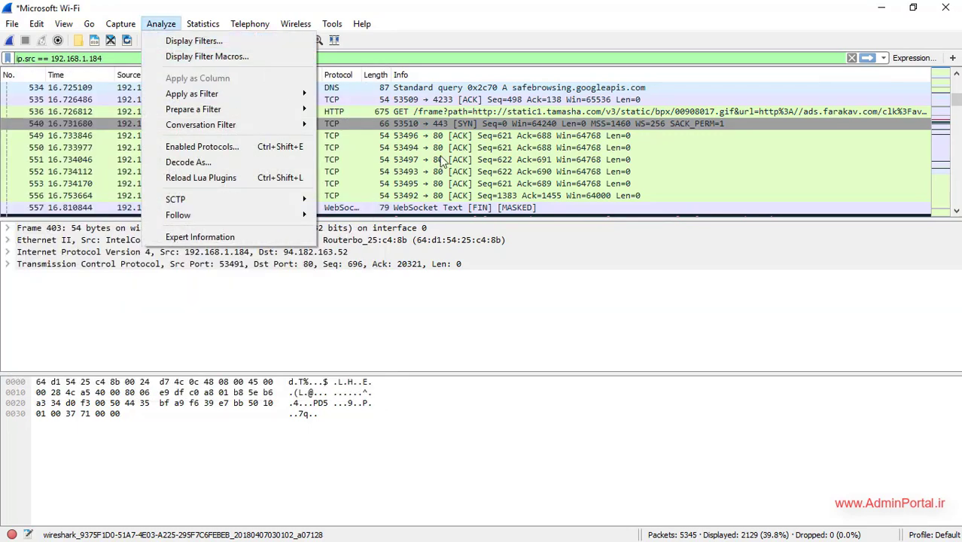
{"action": "left_click", "coordinate": [683, 351]}
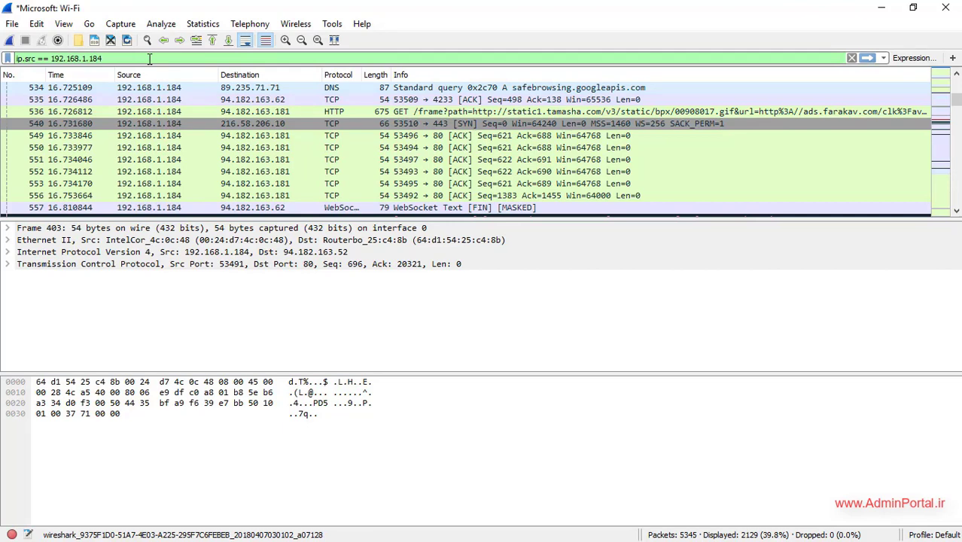
- Start a new filter expression shortcut for ip.src == 192.168.1.184 with the label My IP Address
{"action": "left_click", "coordinate": [953, 59]}
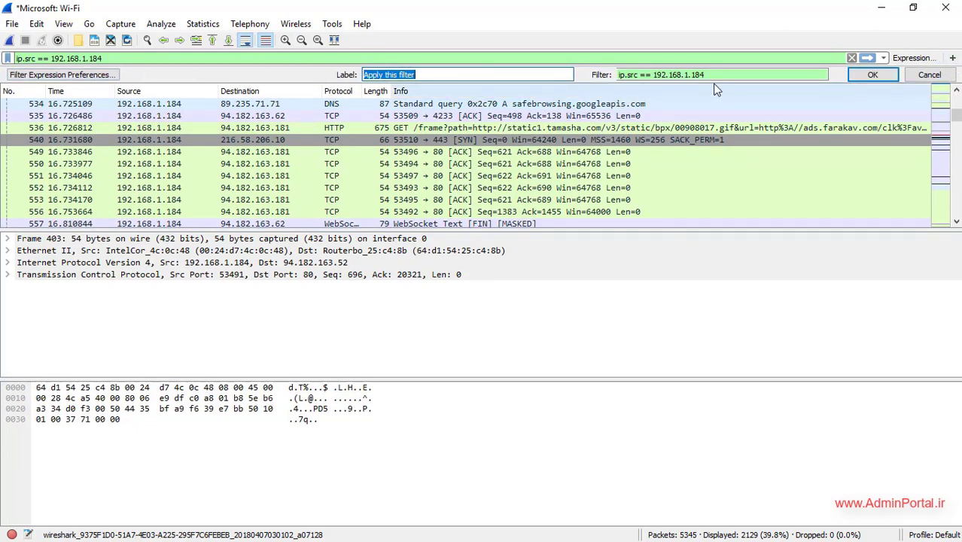
{"action": "left_click_drag", "start_coordinate": [471, 76], "coordinate": [328, 77]}
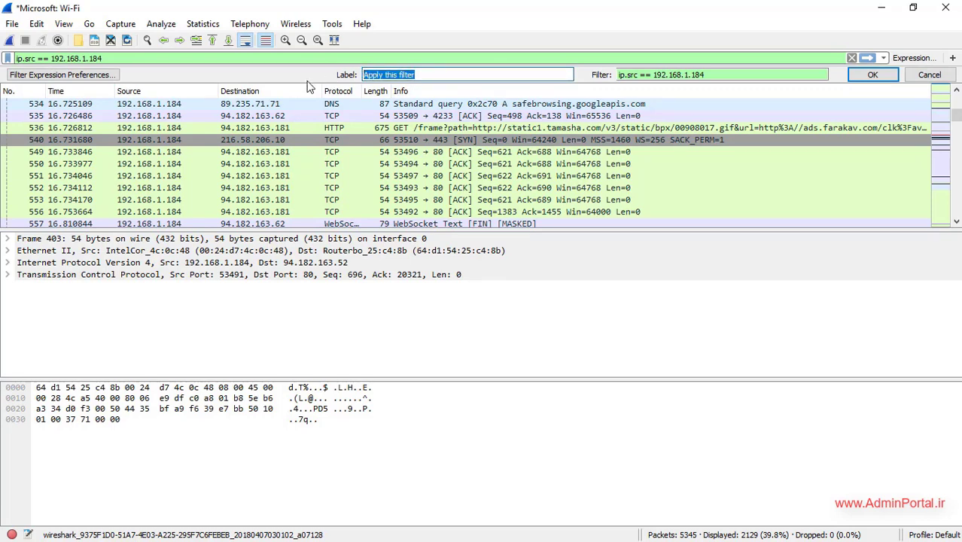
{"action": "type", "text": "My IP Address"}
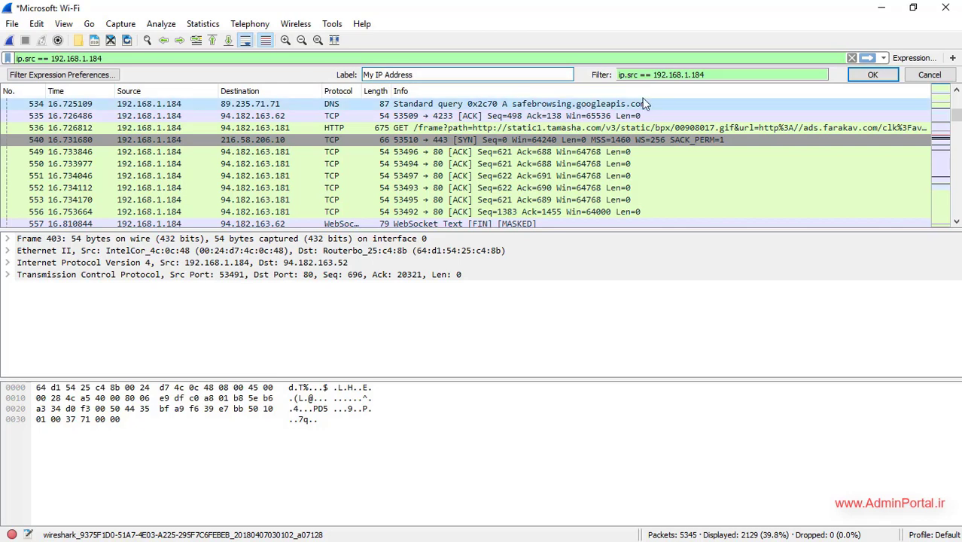
{"action": "double_click", "coordinate": [720, 74]}
{"action": "left_click", "coordinate": [720, 75]}
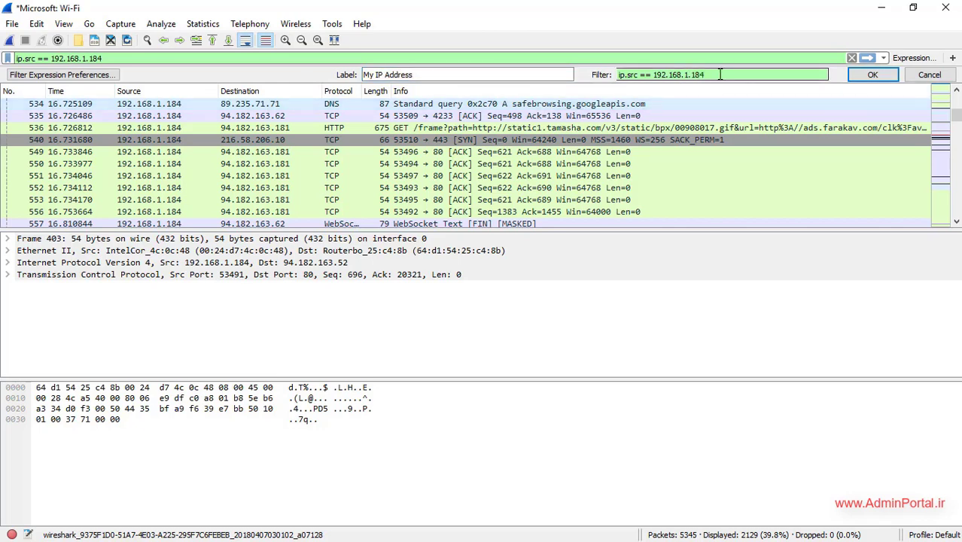
{"action": "left_click_drag", "start_coordinate": [722, 74], "coordinate": [623, 88]}
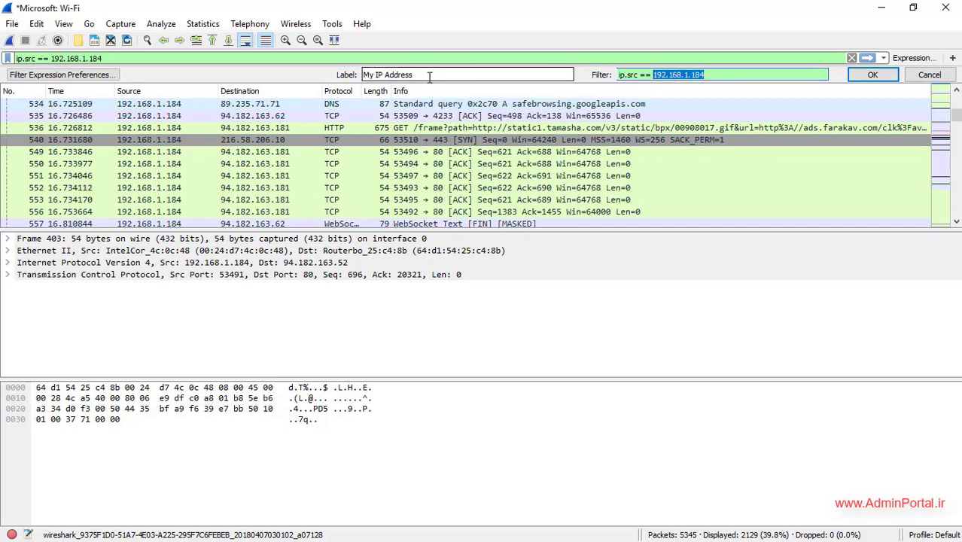
- Relabel the new filter shortcut as Google DNS and change its filter field to ip.dst
{"action": "left_click_drag", "start_coordinate": [429, 76], "coordinate": [251, 70]}
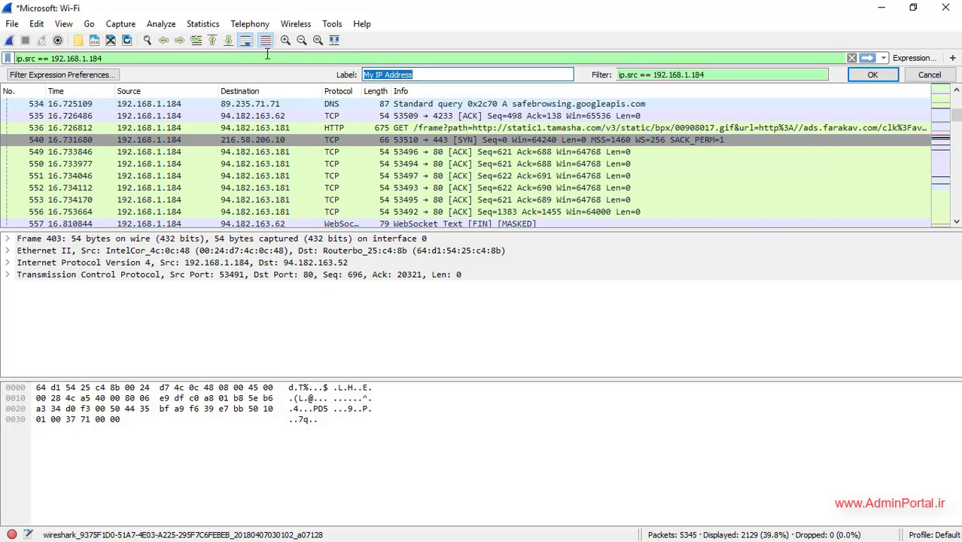
{"action": "type", "text": "Google DNS"}
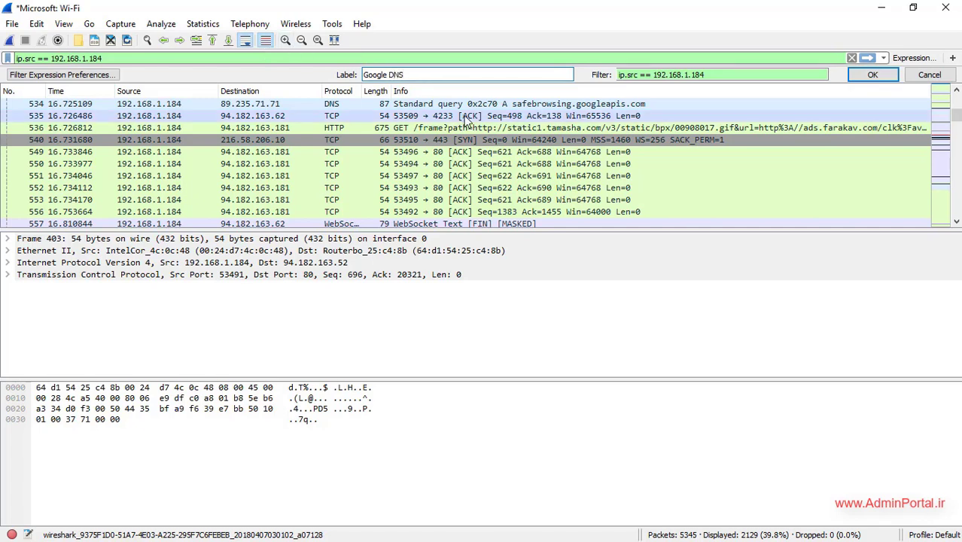
{"action": "triple_click", "coordinate": [751, 74]}
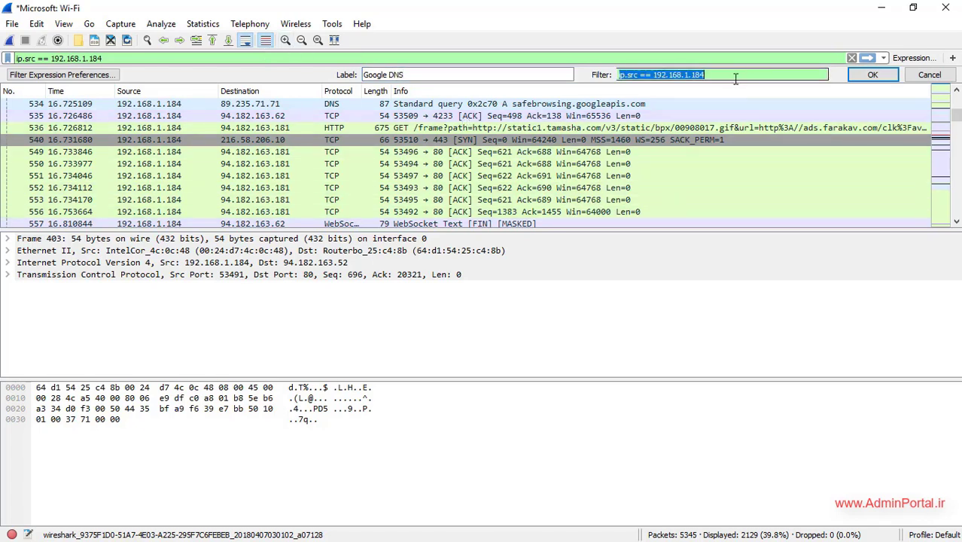
{"action": "left_click", "coordinate": [735, 78]}
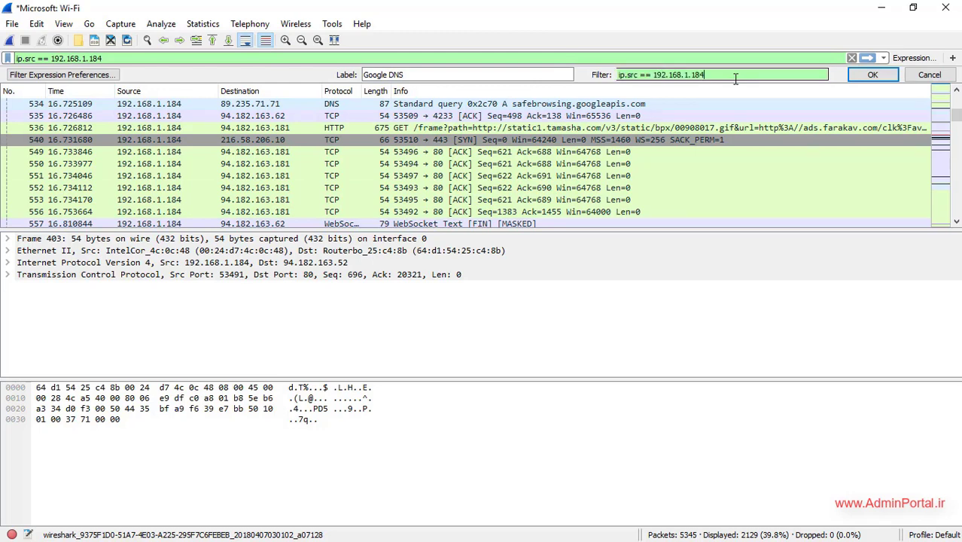
{"action": "key", "text": "Left"}
{"action": "key", "text": "Left"}
{"action": "key", "text": "Left"}
{"action": "key", "text": "Left"}
{"action": "key", "text": "Left"}
{"action": "key", "text": "Left"}
{"action": "key", "text": "Left"}
{"action": "key", "text": "Left"}
{"action": "key", "text": "Left"}
{"action": "key", "text": "Left"}
{"action": "key", "text": "Left"}
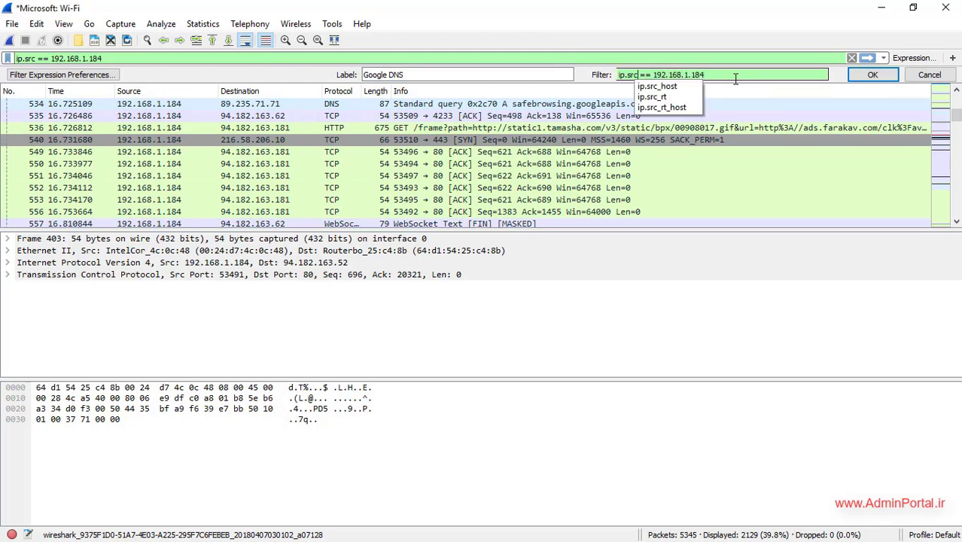
{"action": "key", "text": "BackSpace"}
{"action": "key", "text": "BackSpace"}
{"action": "key", "text": "BackSpace"}
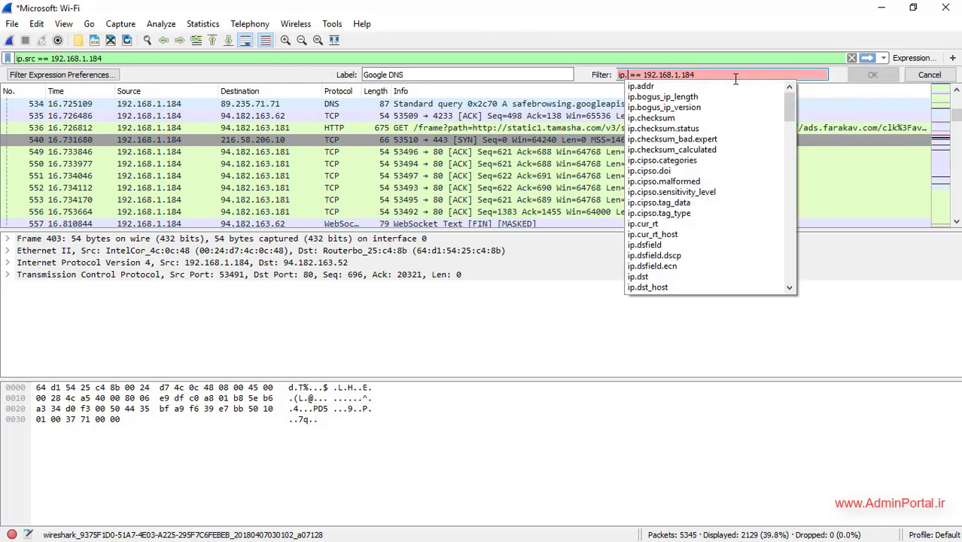
{"action": "type", "text": "dst"}
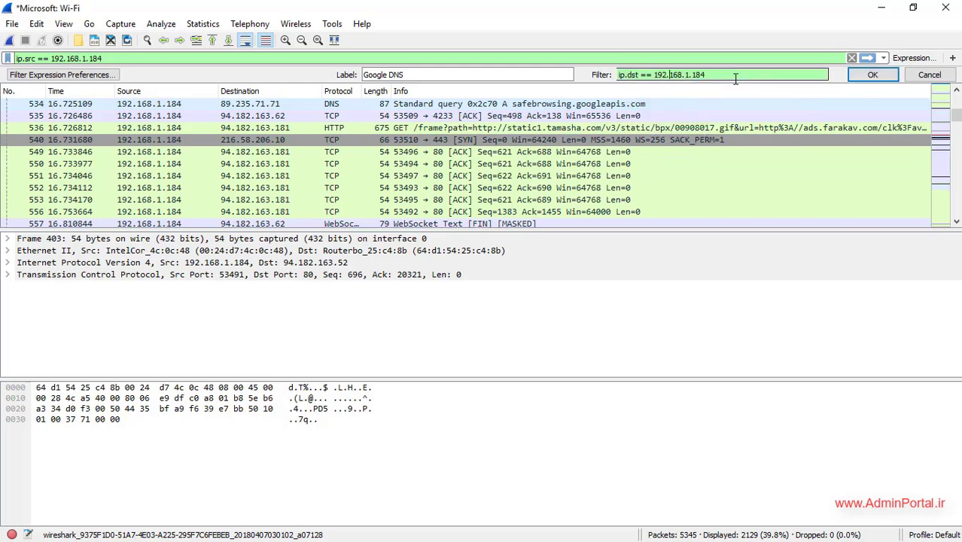
- Set the Google DNS shortcut's address to 8.8.8.8, making the filter ip.dst == 8.8.8.8, and save the shortcut
{"action": "key", "text": "BackSpace"}
{"action": "key", "text": "BackSpace"}
{"action": "key", "text": "BackSpace"}
{"action": "key", "text": "BackSpace"}
{"action": "key", "text": "BackSpace"}
{"action": "key", "text": "BackSpace"}
{"action": "key", "text": "BackSpace"}
{"action": "key", "text": "BackSpace"}
{"action": "key", "text": "BackSpace"}
{"action": "key", "text": "BackSpace"}
{"action": "key", "text": "BackSpace"}
{"action": "key", "text": "BackSpace"}
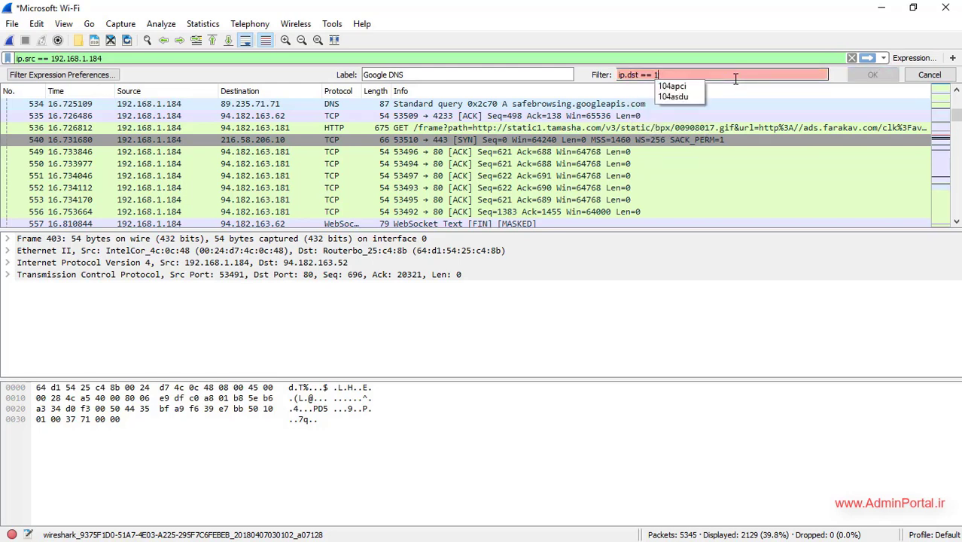
{"action": "type", "text": "8.8.8."}
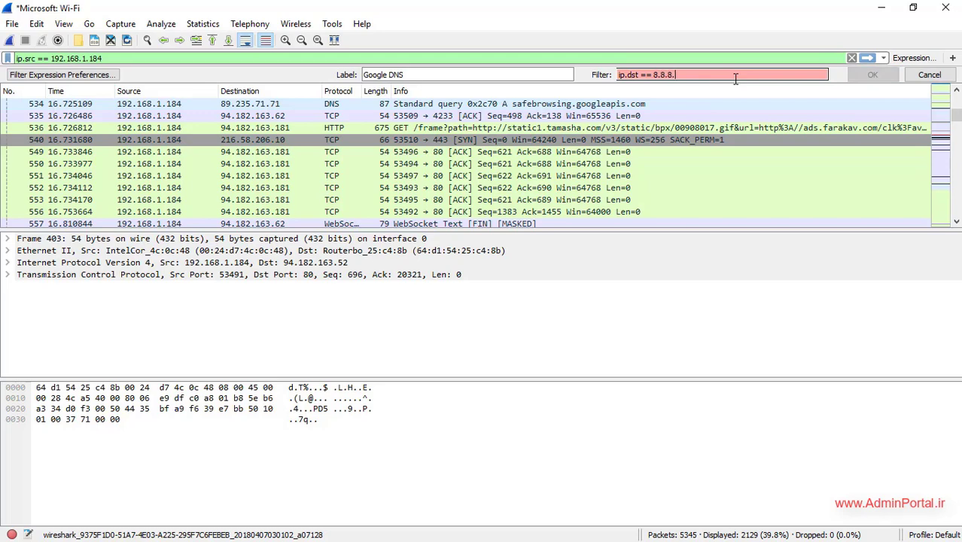
{"action": "type", "text": "8"}
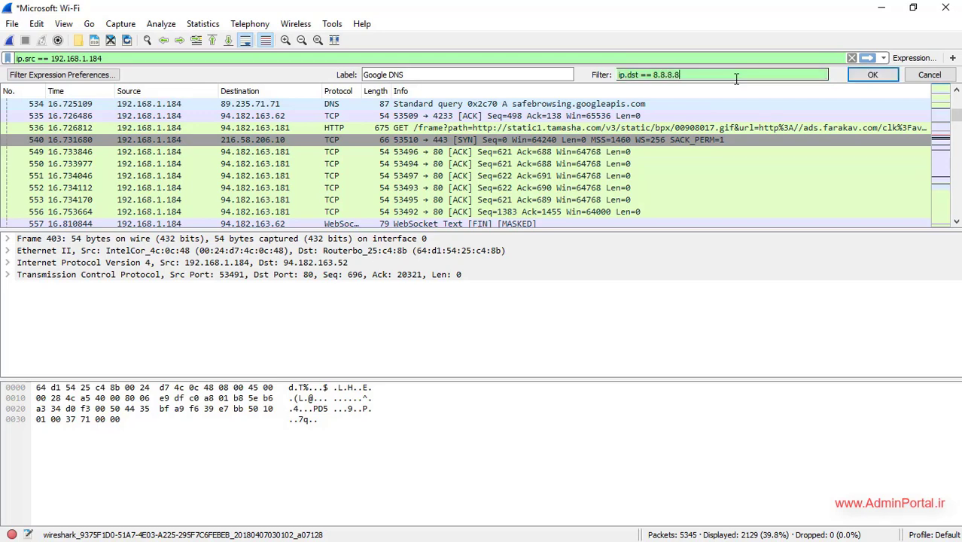
{"action": "left_click", "coordinate": [860, 79]}
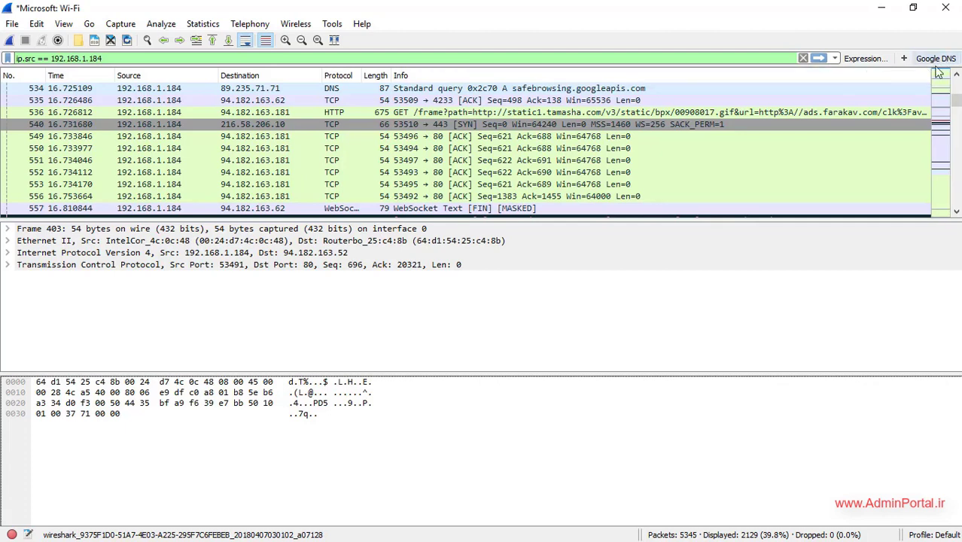
- Clear the ip.src display filter and apply the saved Google DNS shortcut to the packet list
{"action": "left_click", "coordinate": [420, 58]}
{"action": "key", "text": "ctrl+a"}
{"action": "key", "text": "BackSpace"}
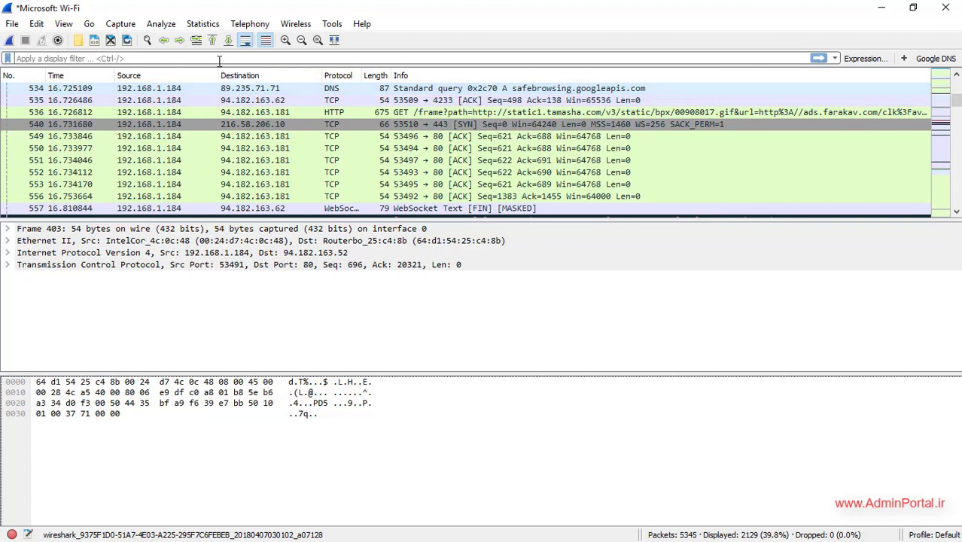
{"action": "left_click", "coordinate": [941, 60]}
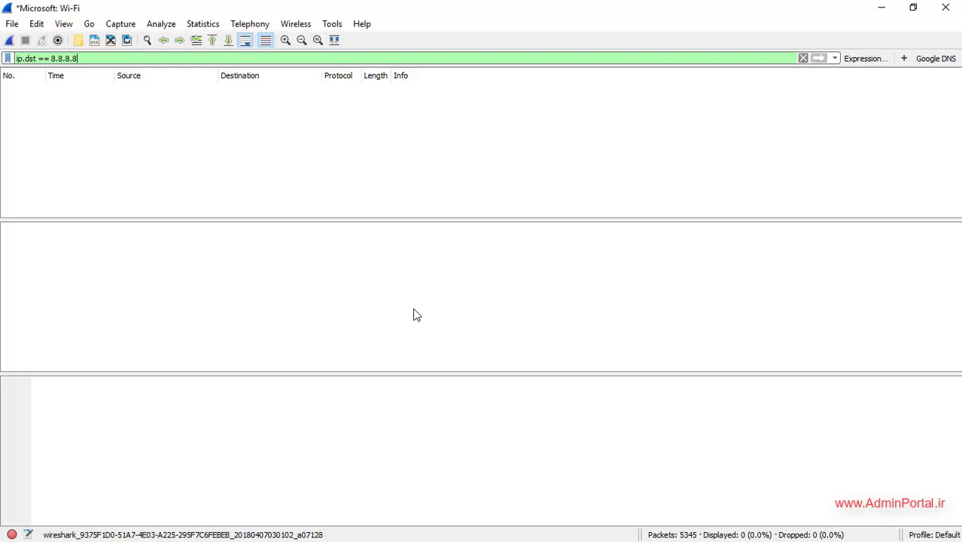
- Start a new Wi-Fi capture, ping 8.8.8.8 from the Windows Command Prompt and return to Wireshark
{"action": "key", "text": "ctrl+e"}
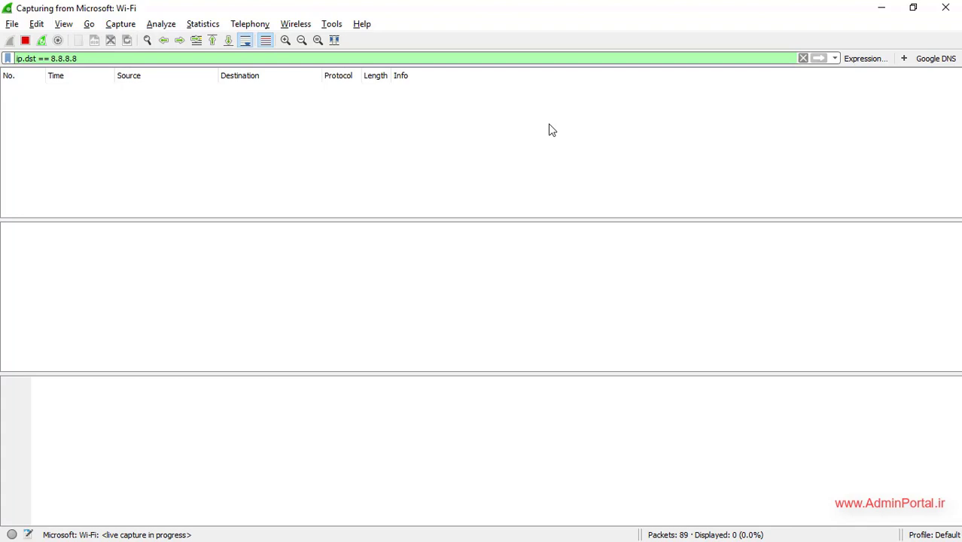
{"action": "key", "text": "super+r"}
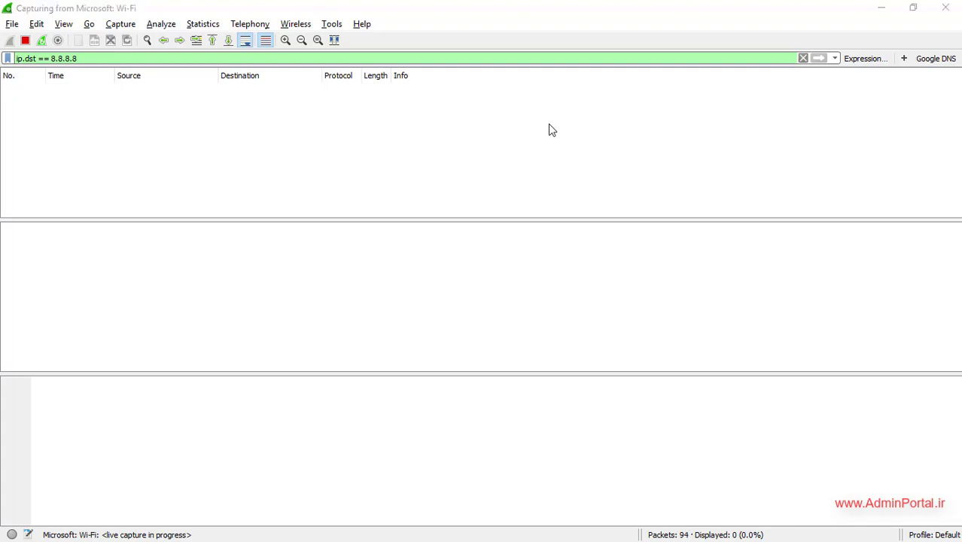
{"action": "key", "text": "Return"}
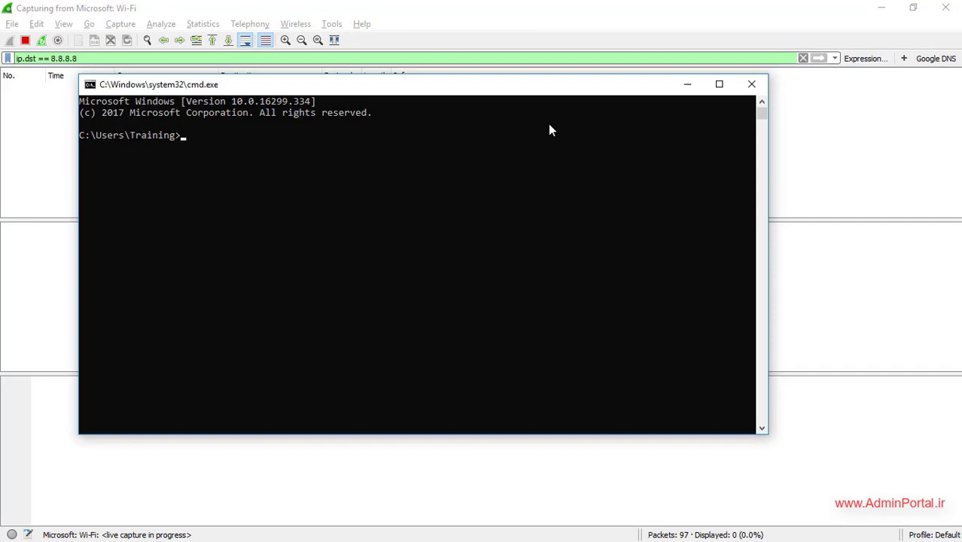
{"action": "type", "text": "ping 8.8.8.8"}
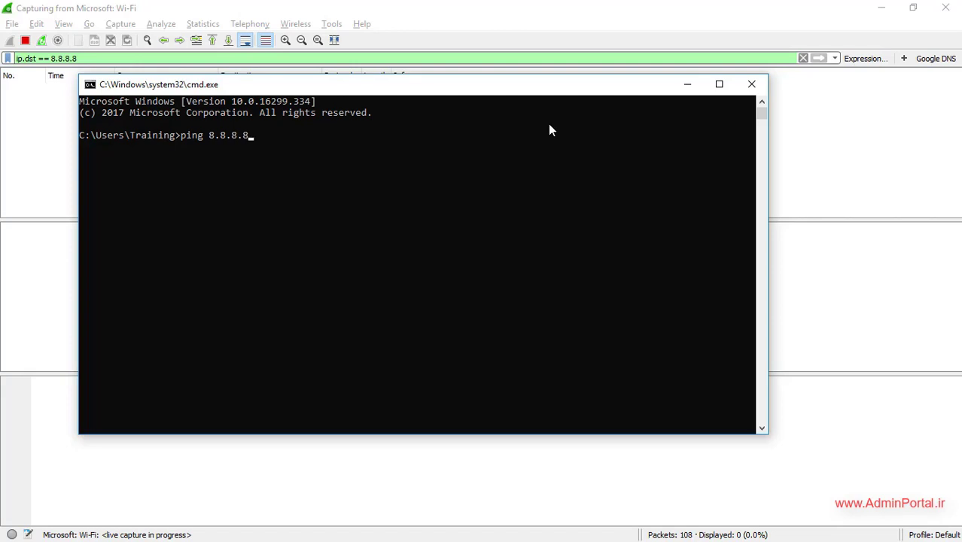
{"action": "key", "text": "Return"}
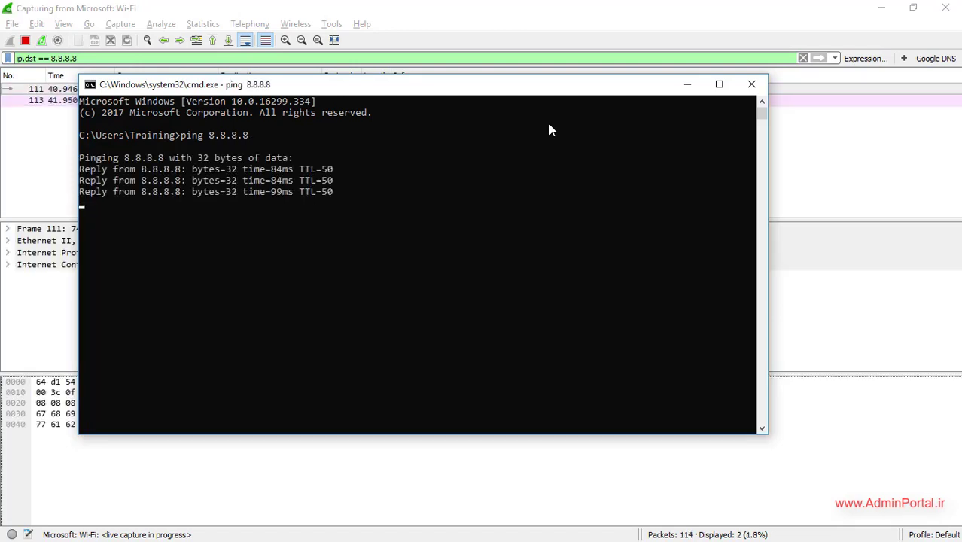
{"action": "left_click", "coordinate": [548, 6]}
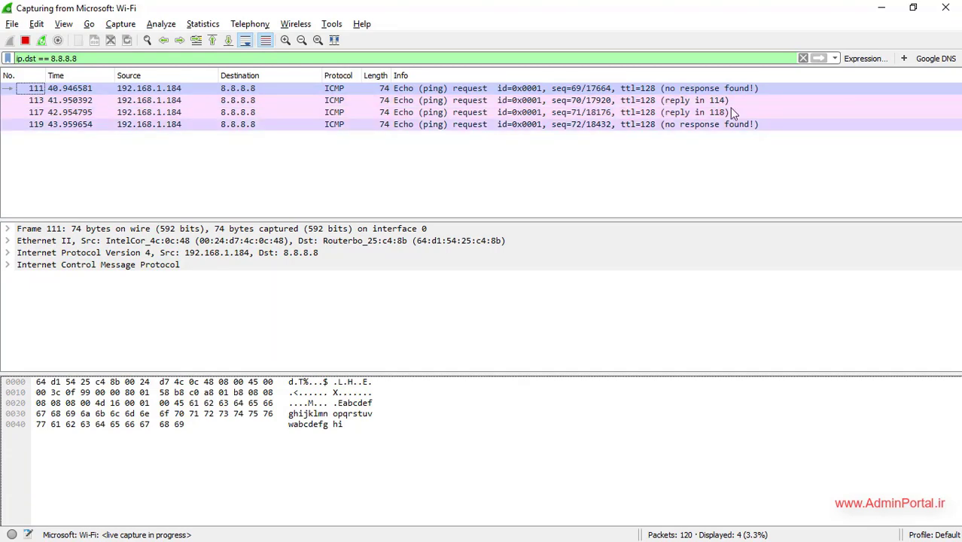
- Clear the display filter and save a new filter shortcut labelled http port with the expression tcp.srcport==80
{"action": "left_click", "coordinate": [804, 59]}
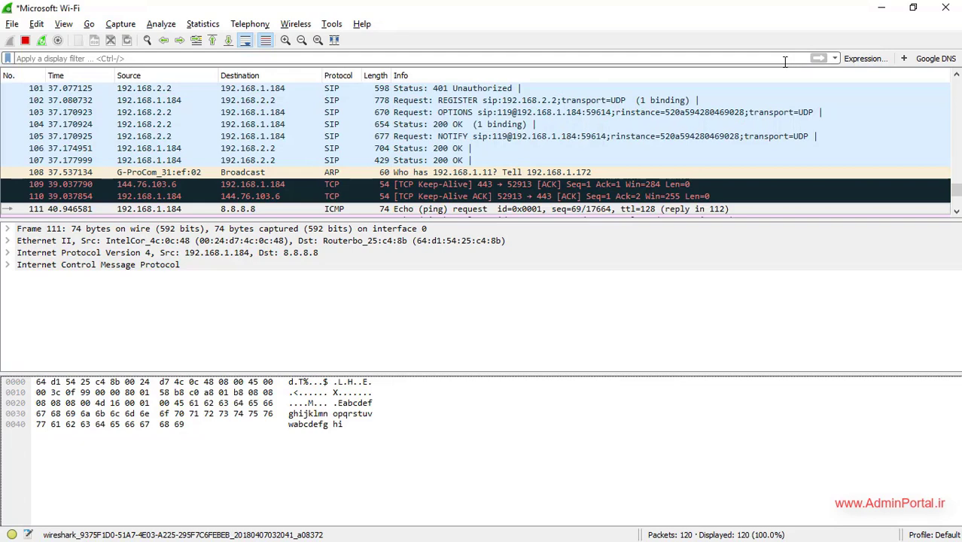
{"action": "left_click", "coordinate": [903, 59]}
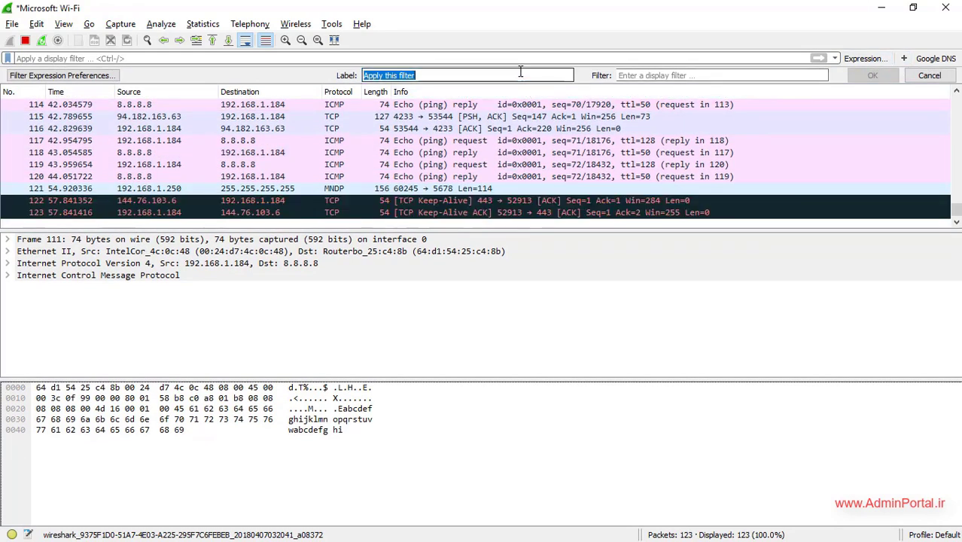
{"action": "type", "text": "h"}
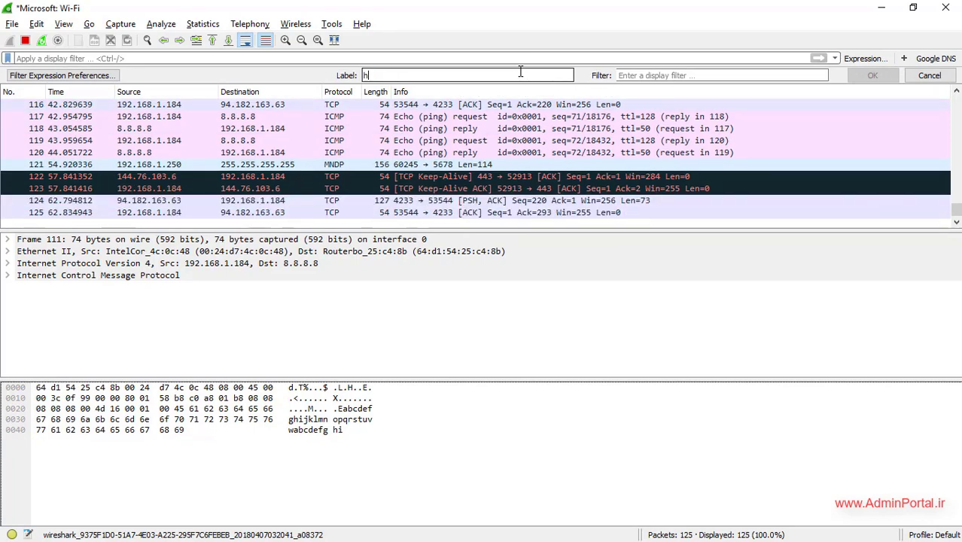
{"action": "type", "text": "ttp port"}
{"action": "key", "text": "Tab"}
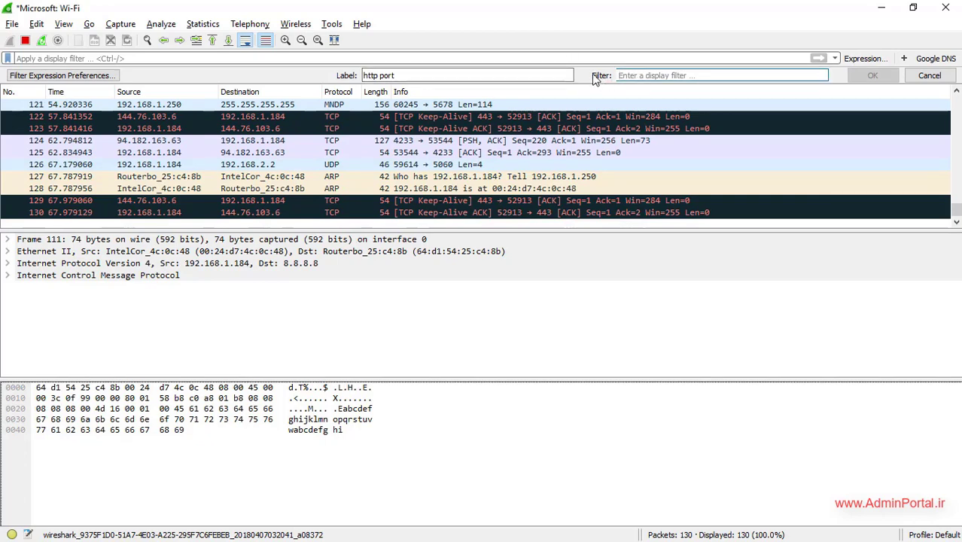
{"action": "type", "text": "tc"}
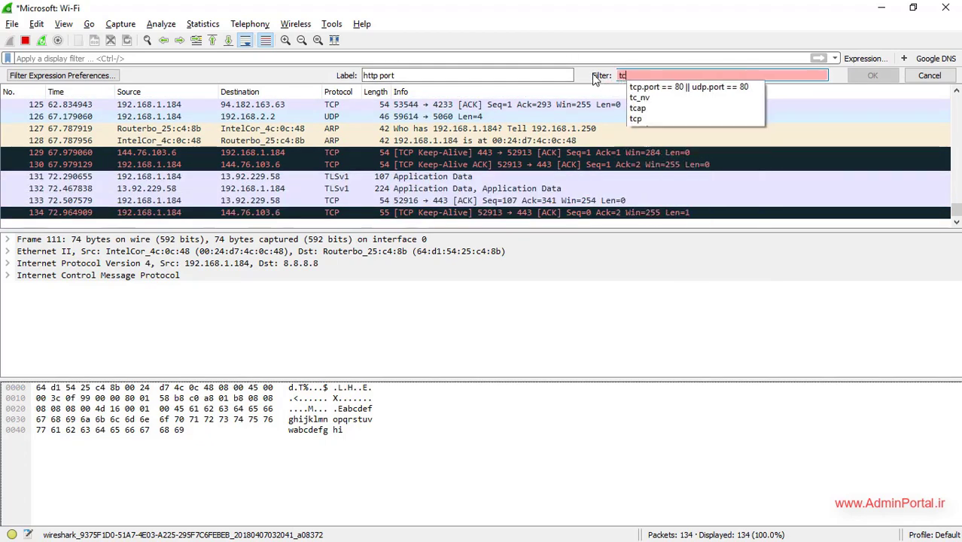
{"action": "type", "text": "p.srcpo"}
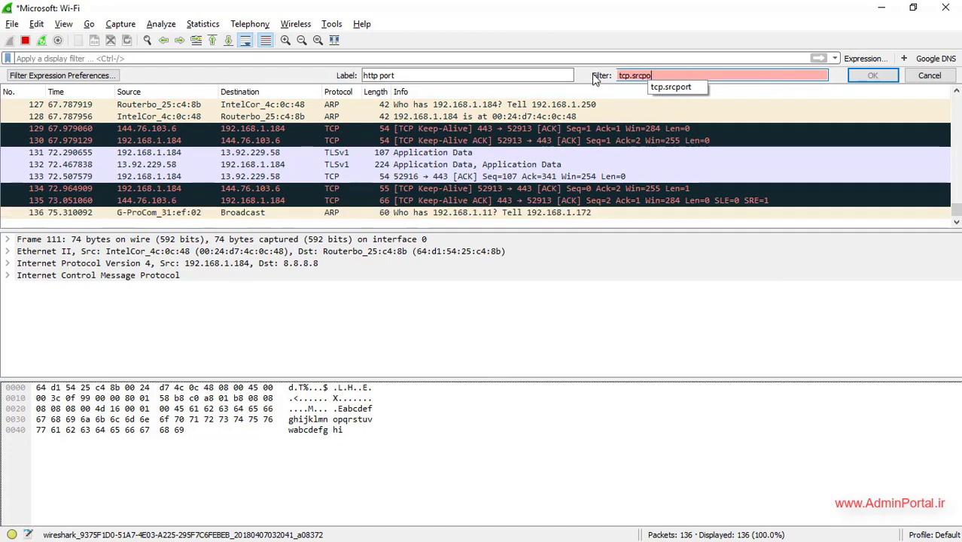
{"action": "type", "text": "rt=="}
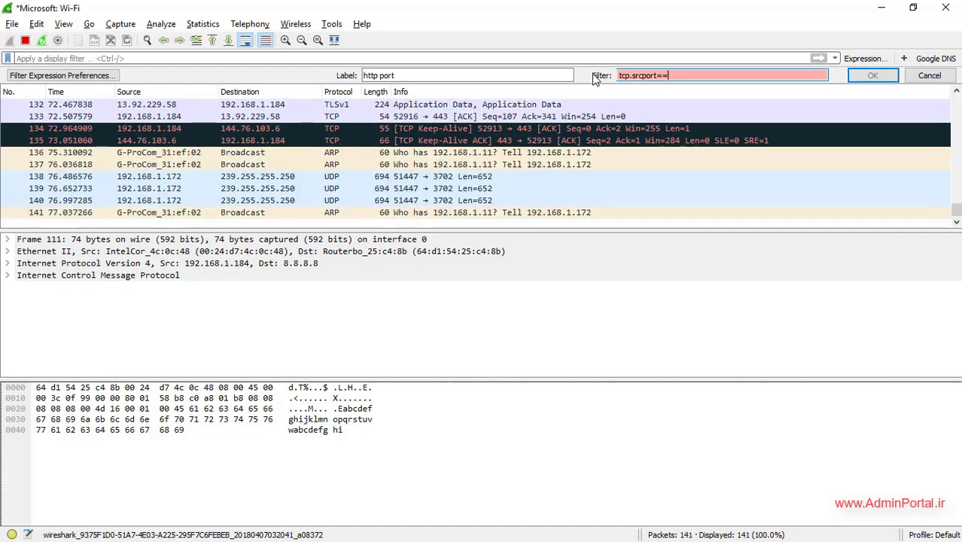
{"action": "type", "text": "80"}
{"action": "key", "text": "Return"}
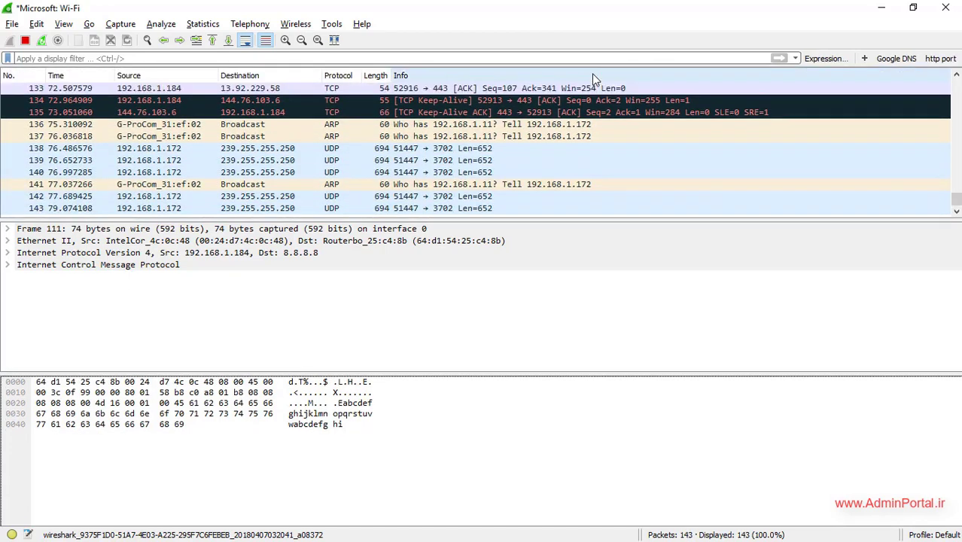
{"action": "left_click", "coordinate": [941, 58]}
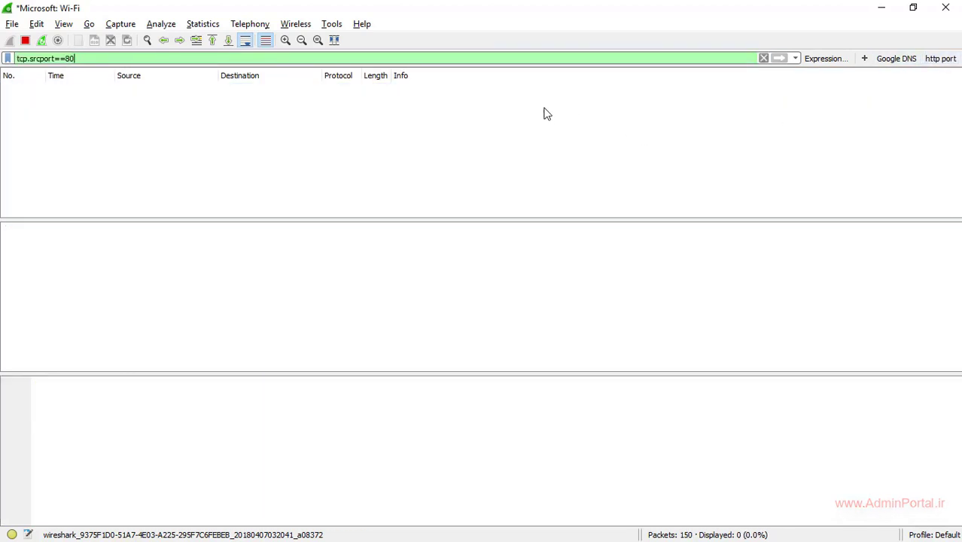
{"action": "key", "text": "alt+Tab"}
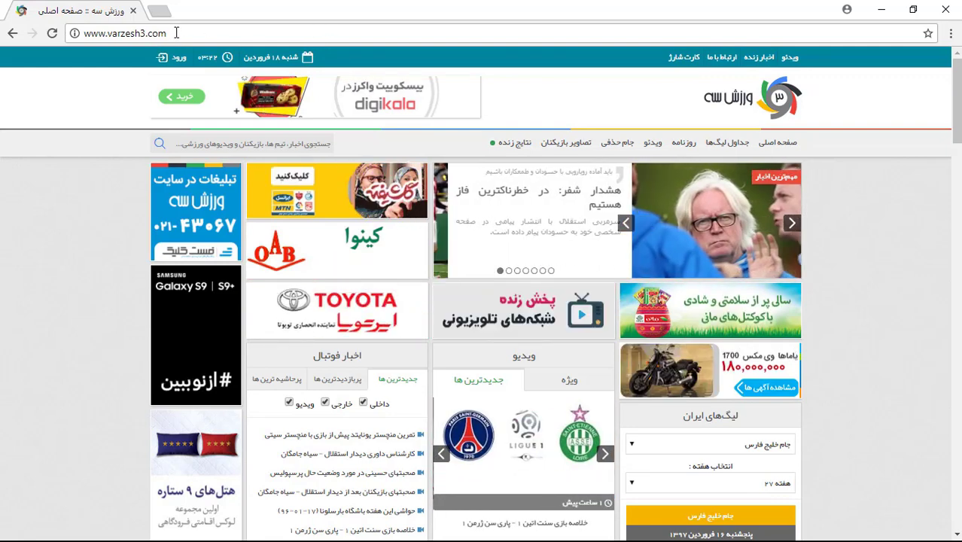
{"action": "left_click", "coordinate": [176, 32]}
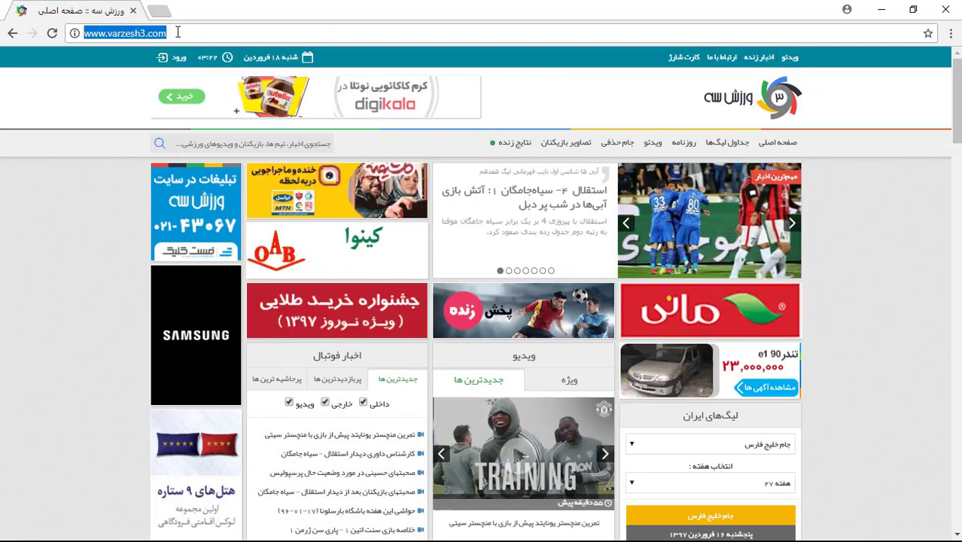
{"action": "key", "text": "Return"}
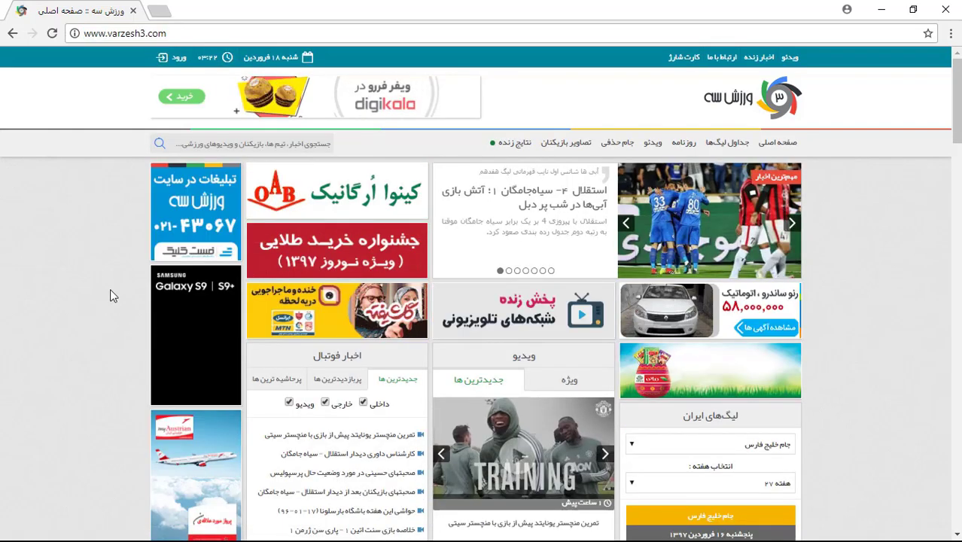
- Switch back to Wireshark and look through the captured packets that match tcp.srcport==80
{"action": "key", "text": "alt+Tab"}
{"action": "scroll", "coordinate": [331, 125], "scroll_direction": "up", "scroll_amount": 10}
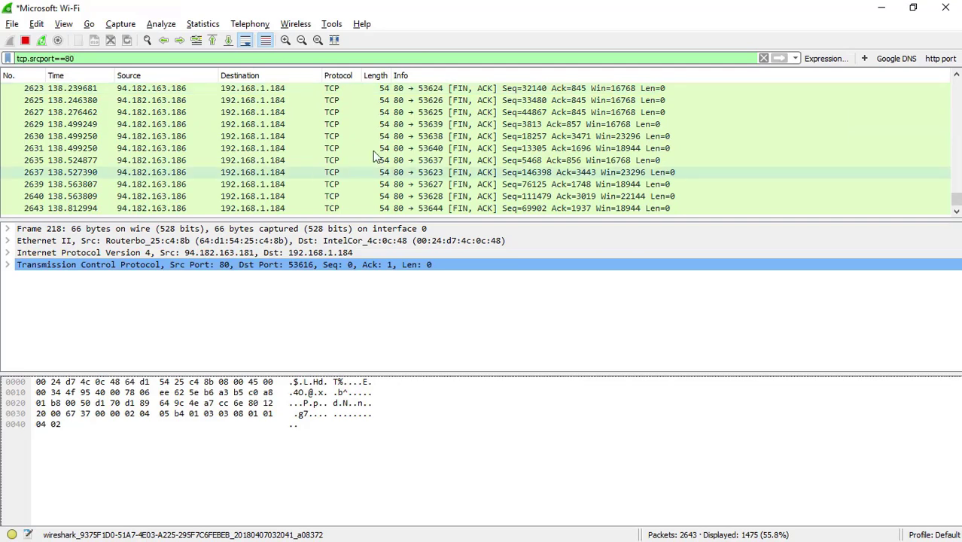
{"action": "scroll", "coordinate": [335, 127], "scroll_direction": "up", "scroll_amount": 10}
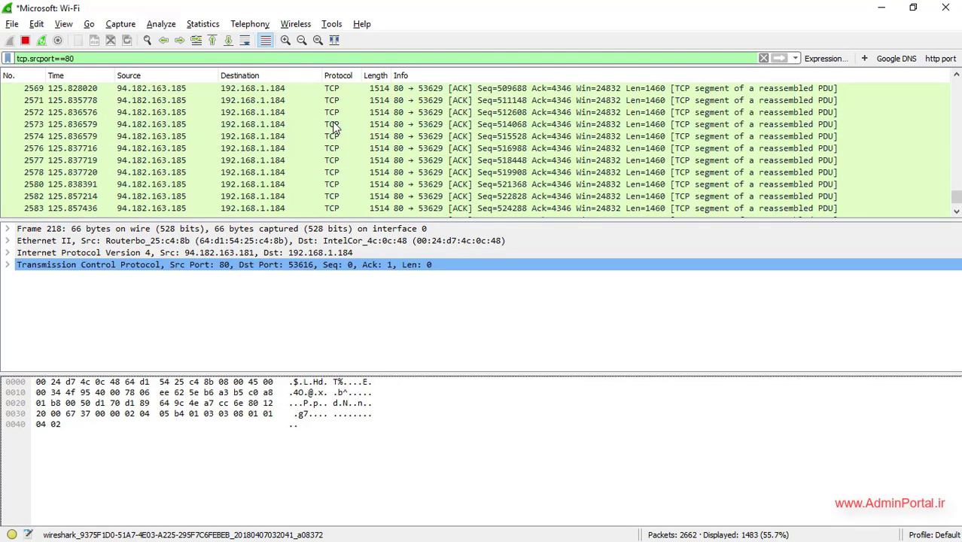
{"action": "scroll", "coordinate": [286, 128], "scroll_direction": "up", "scroll_amount": 13}
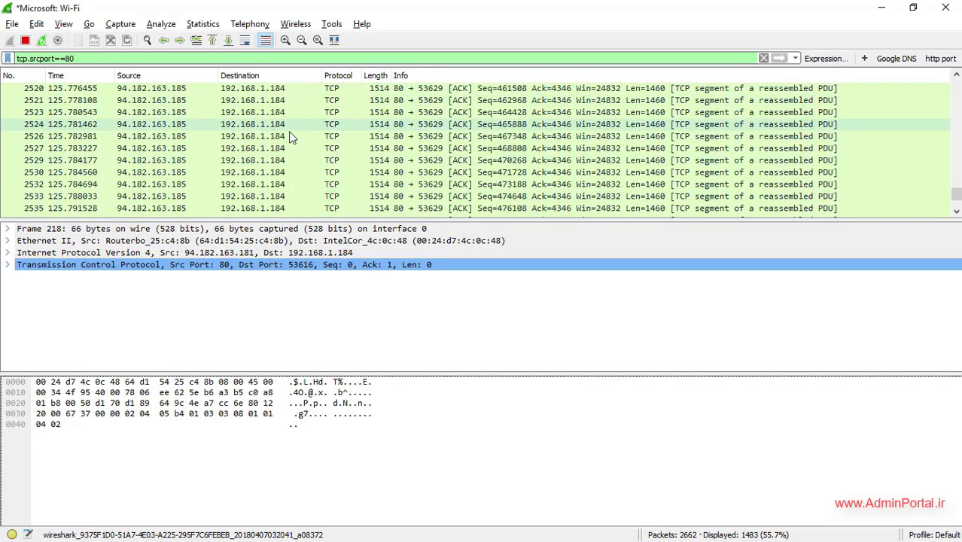
{"action": "scroll", "coordinate": [371, 133], "scroll_direction": "down", "scroll_amount": 10}
{"action": "scroll", "coordinate": [365, 140], "scroll_direction": "down", "scroll_amount": 15}
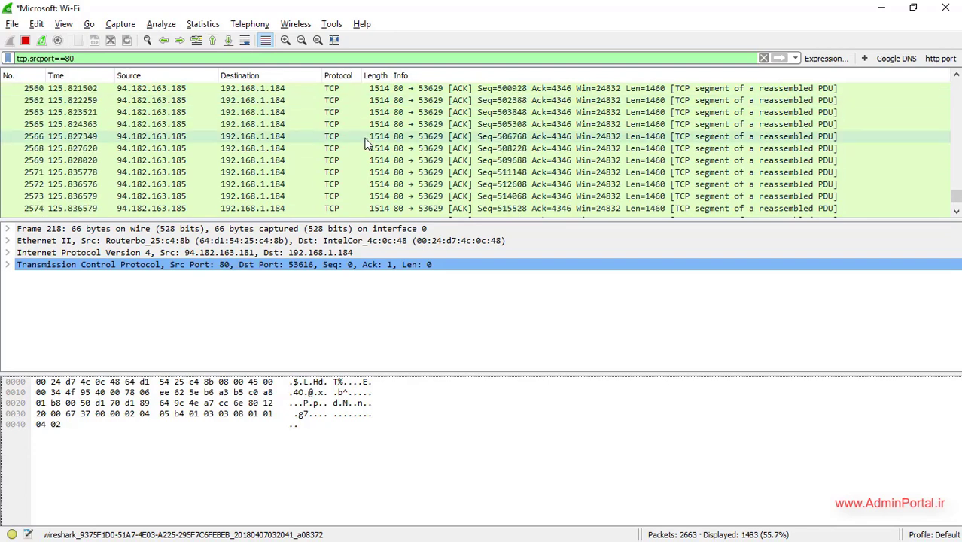
- Look through the packets matching tcp.srcport==80, inspecting the image/x-icon HTTP response and one of the FIN, ACK packets
{"action": "scroll", "coordinate": [356, 148], "scroll_direction": "up", "scroll_amount": 2}
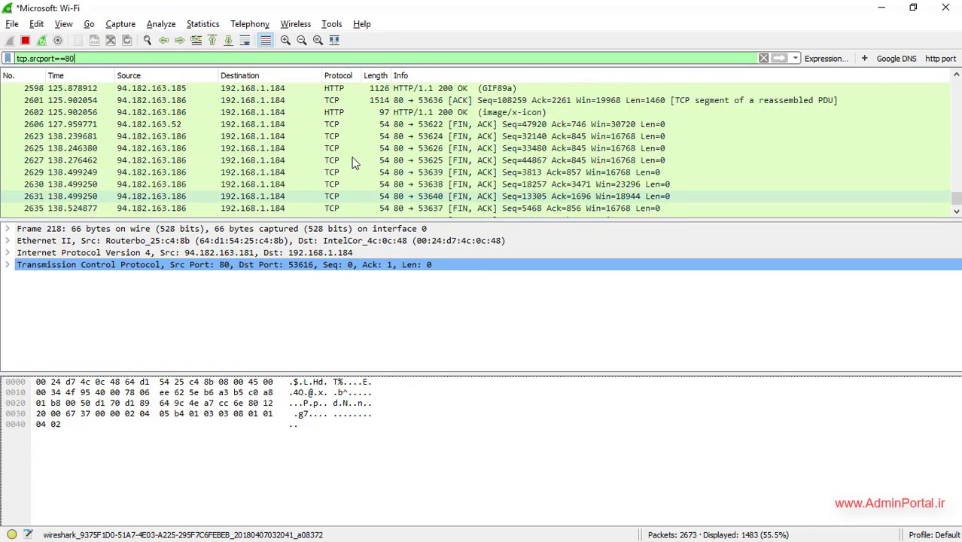
{"action": "left_click", "coordinate": [313, 114]}
{"action": "left_click", "coordinate": [326, 139]}
{"action": "key", "text": "Up"}
{"action": "key", "text": "Up"}
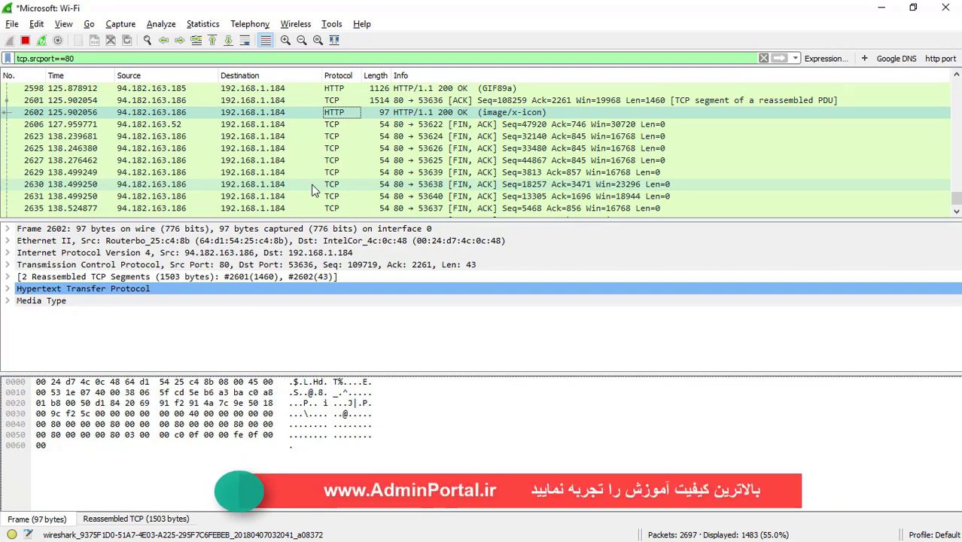
{"action": "left_click", "coordinate": [311, 184]}
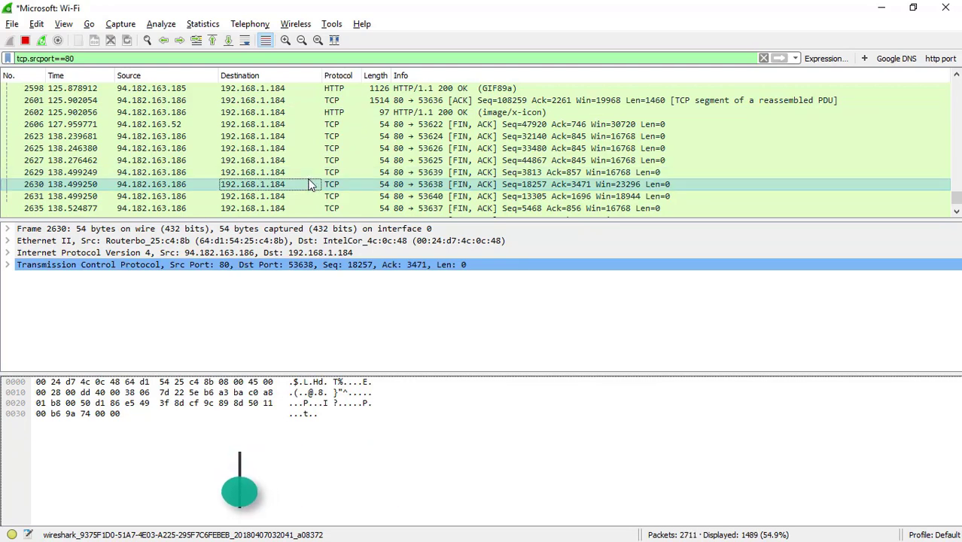
- Clear the display filter, select the ARP request packet asking for 192.168.1.184 and expand its Address Resolution Protocol details
{"action": "left_click", "coordinate": [763, 58]}
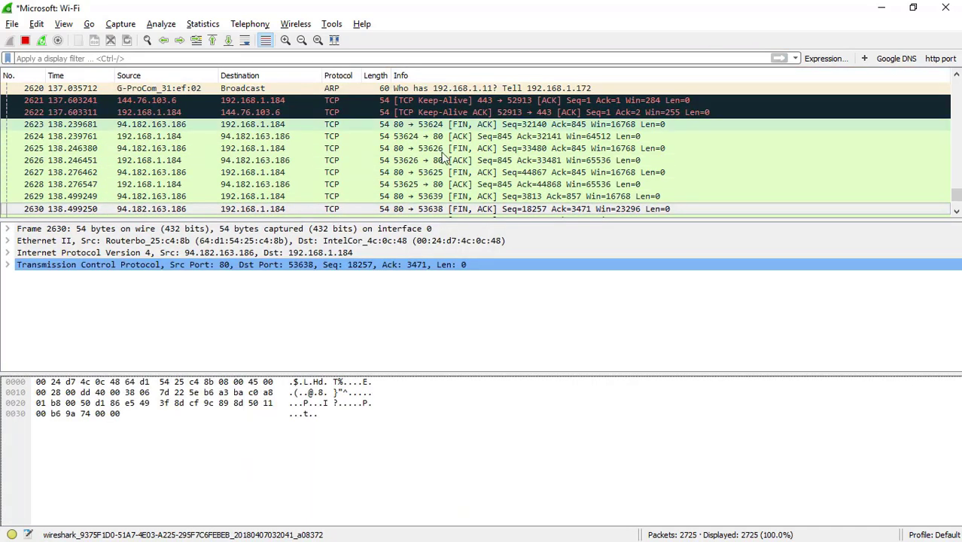
{"action": "left_click", "coordinate": [329, 174]}
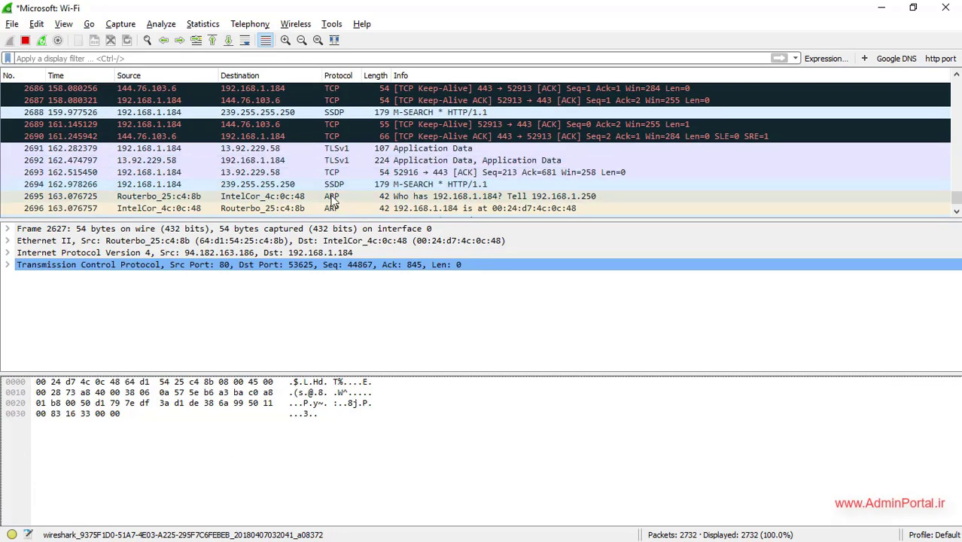
{"action": "left_click", "coordinate": [317, 198]}
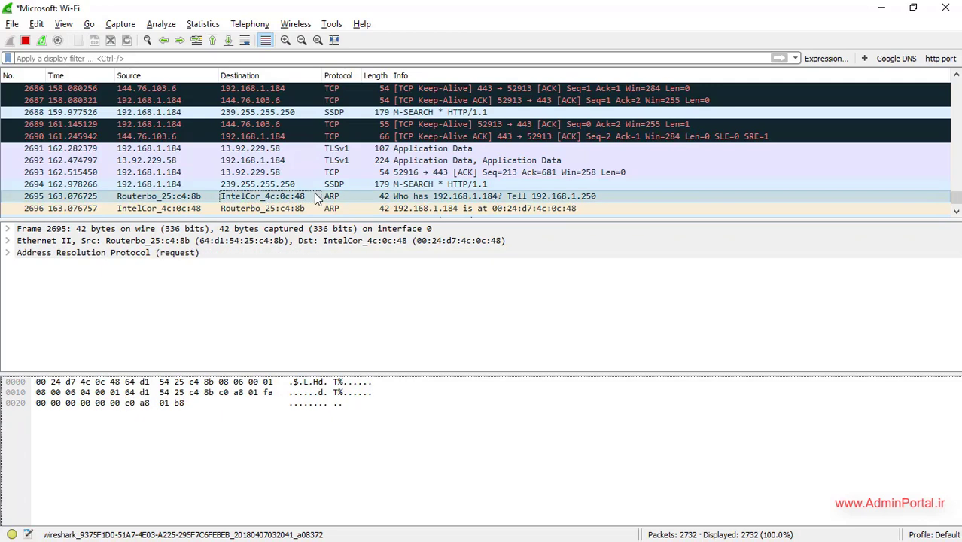
{"action": "left_click", "coordinate": [8, 255]}
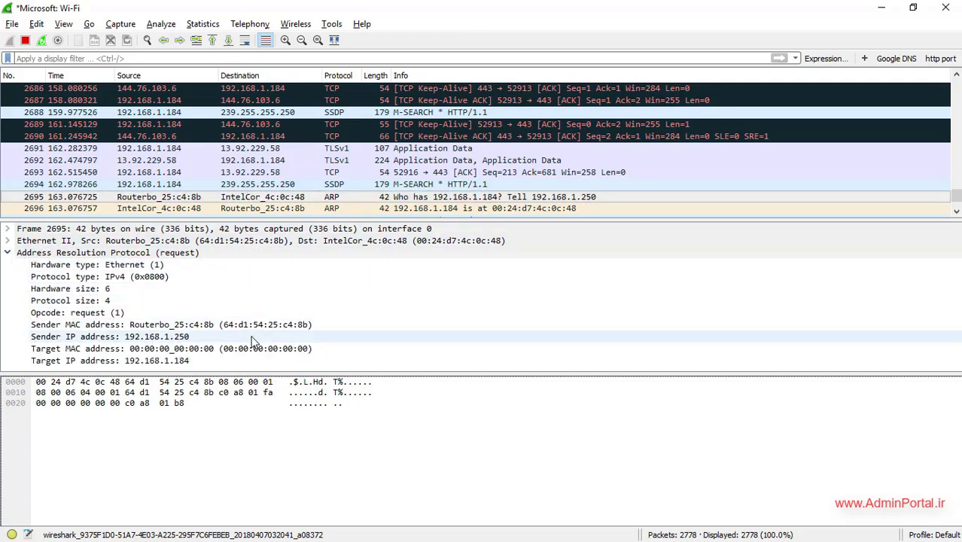
{"action": "left_click", "coordinate": [301, 199]}
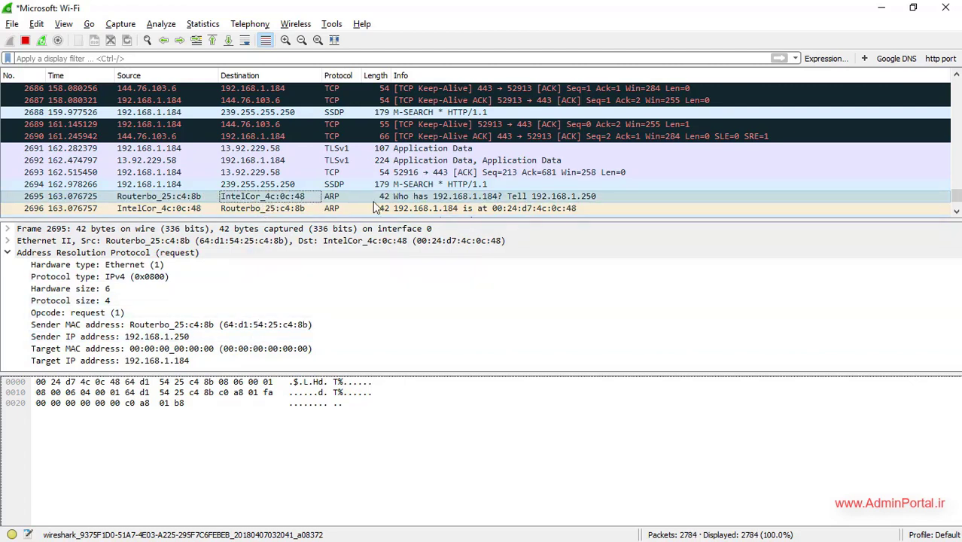
- Examine the ARP request's fields, including protocol size, opcode and protocol type
{"action": "left_click", "coordinate": [105, 301]}
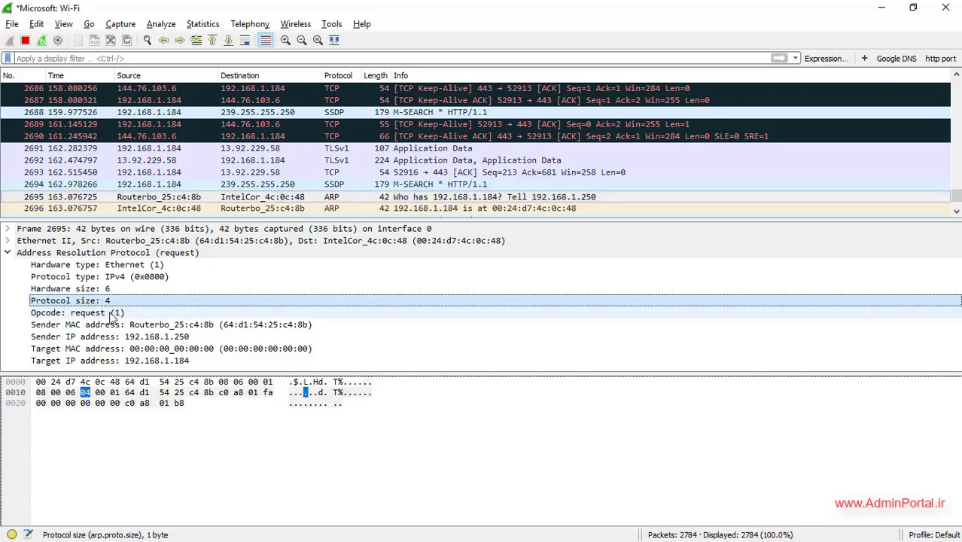
{"action": "left_click", "coordinate": [125, 338]}
{"action": "left_click", "coordinate": [132, 313]}
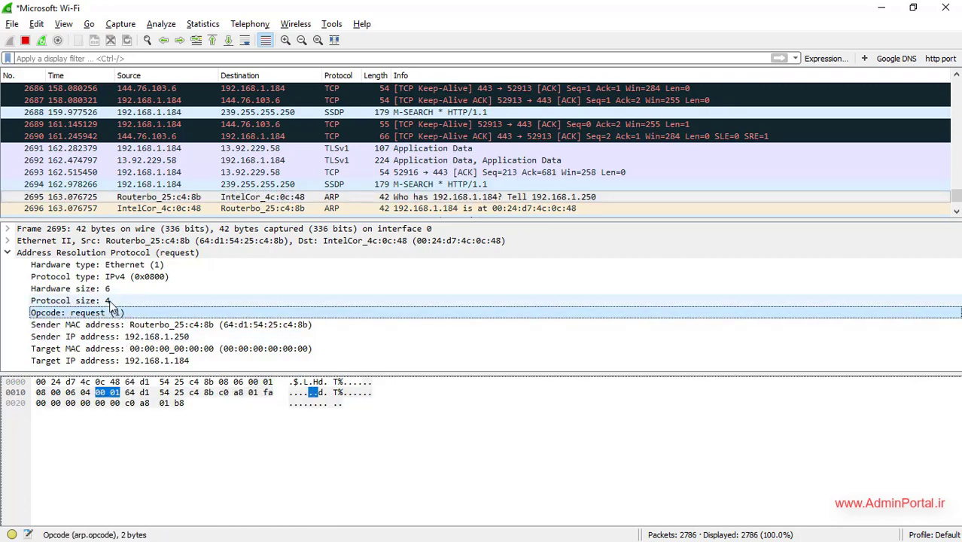
{"action": "left_click", "coordinate": [135, 301]}
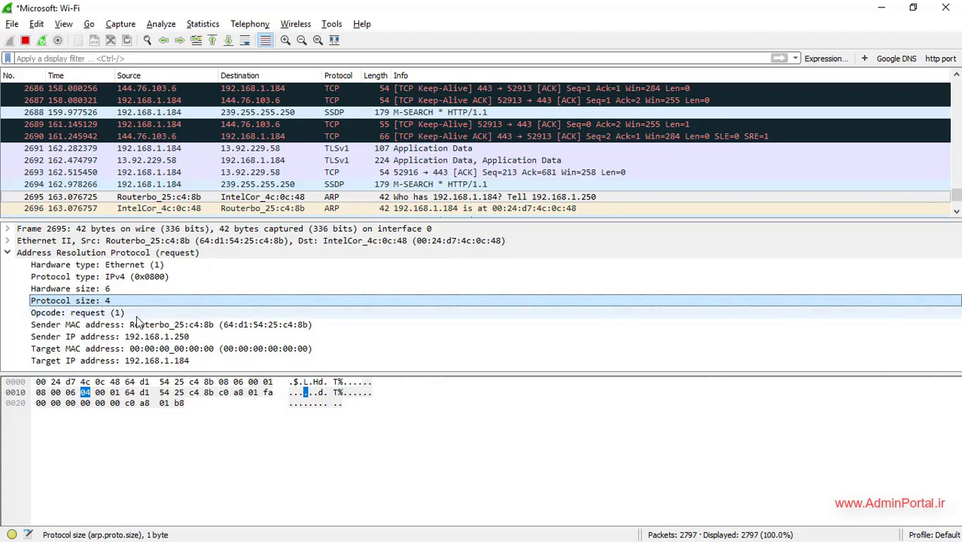
{"action": "left_click", "coordinate": [97, 278]}
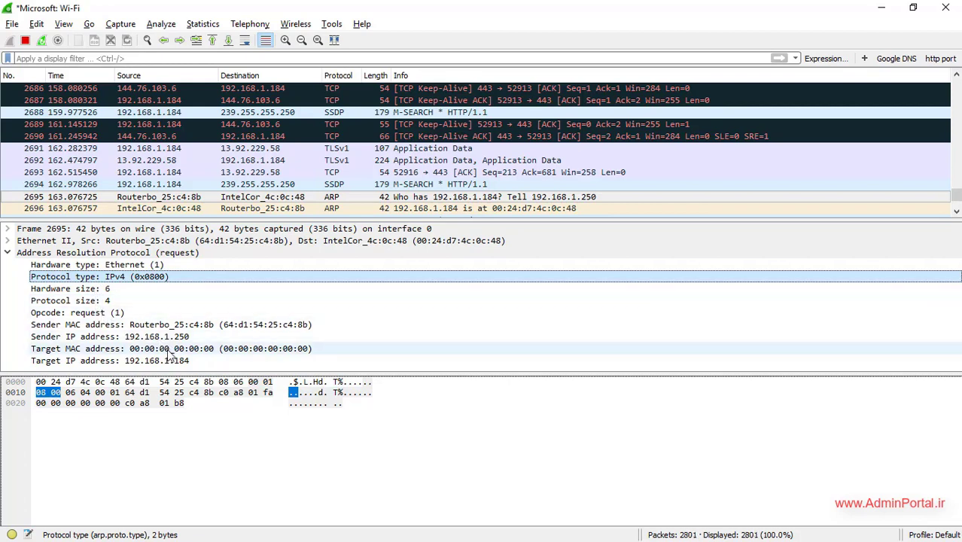
- Collapse the ARP details, expand the packet's Frame details and apply its Capture Length field as a display filter using the Selected option
{"action": "left_click", "coordinate": [9, 253]}
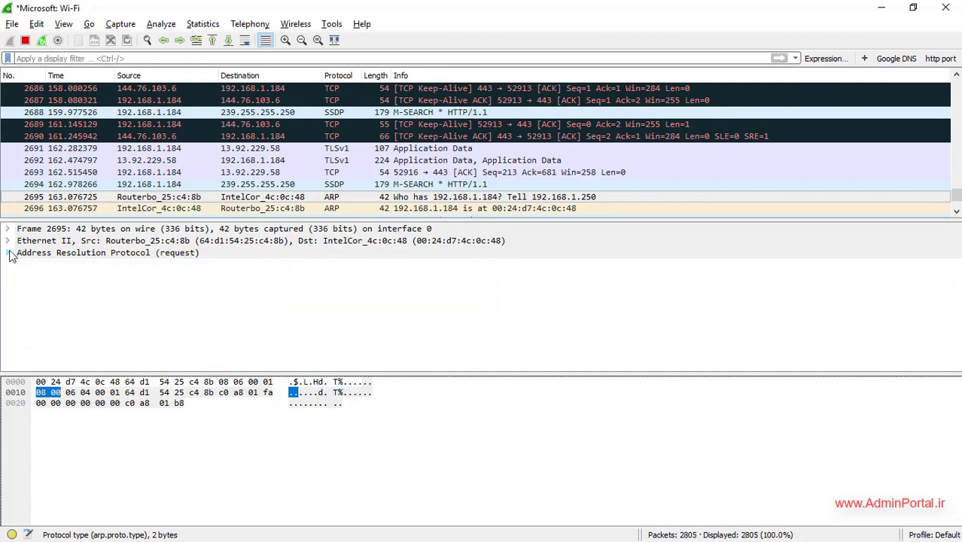
{"action": "left_click", "coordinate": [7, 230]}
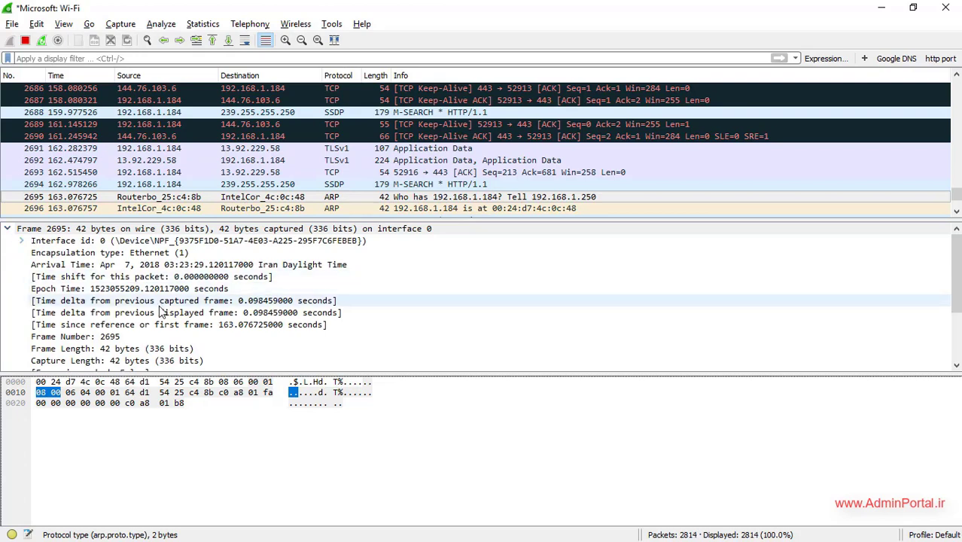
{"action": "scroll", "coordinate": [121, 302], "scroll_direction": "down", "scroll_amount": 2}
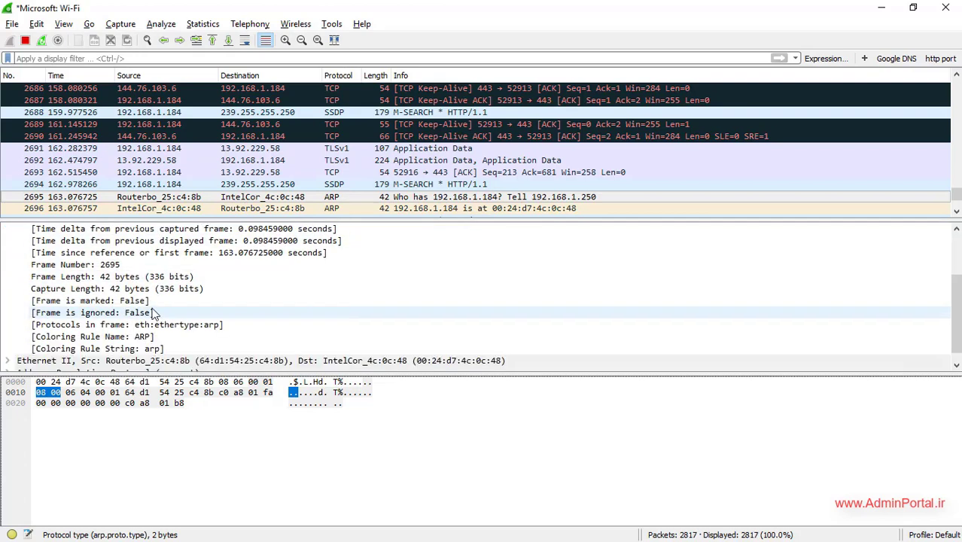
{"action": "left_click", "coordinate": [118, 291]}
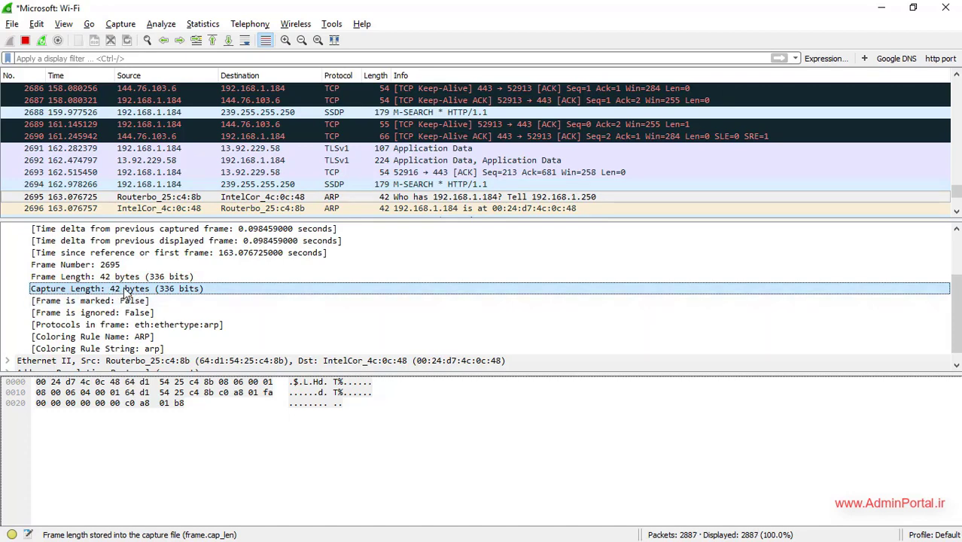
{"action": "right_click", "coordinate": [123, 293]}
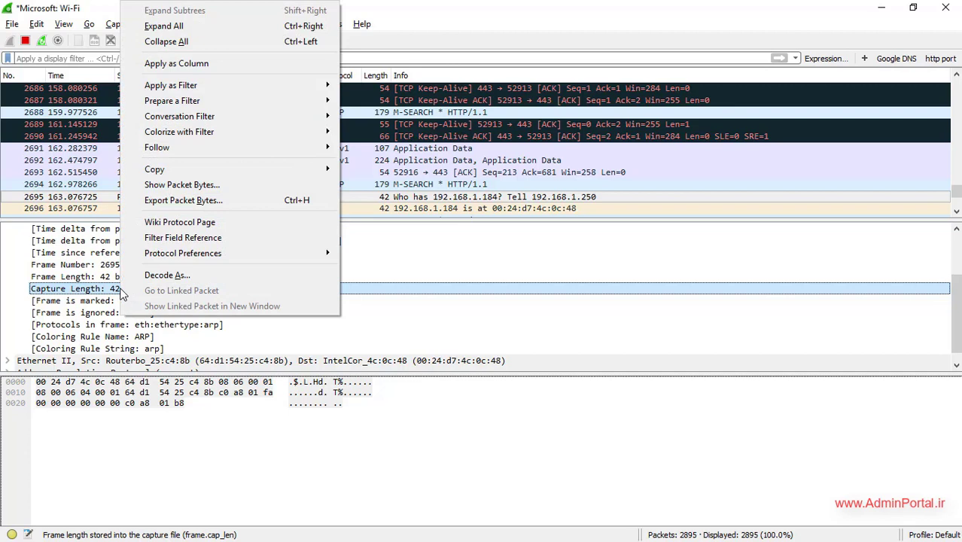
{"action": "mouse_move", "coordinate": [248, 89]}
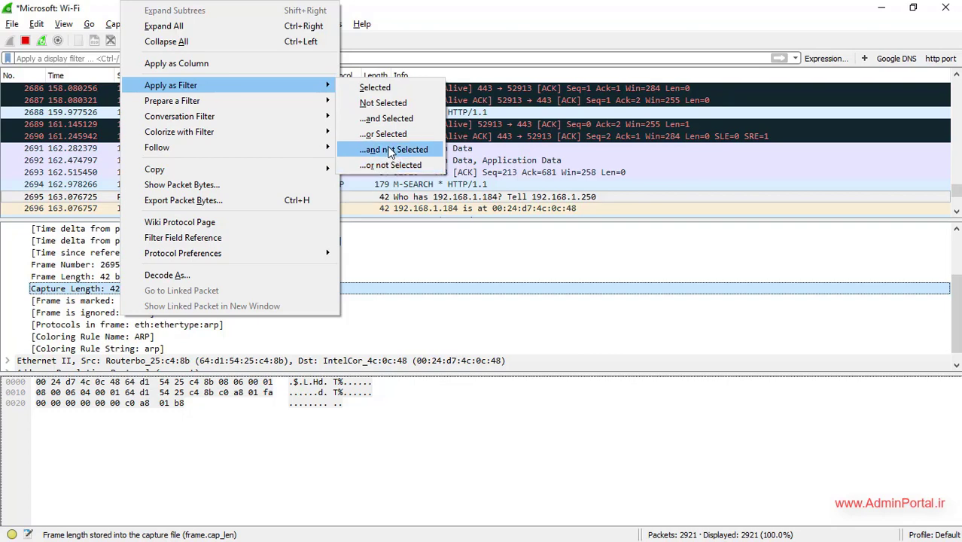
{"action": "left_click", "coordinate": [381, 90]}
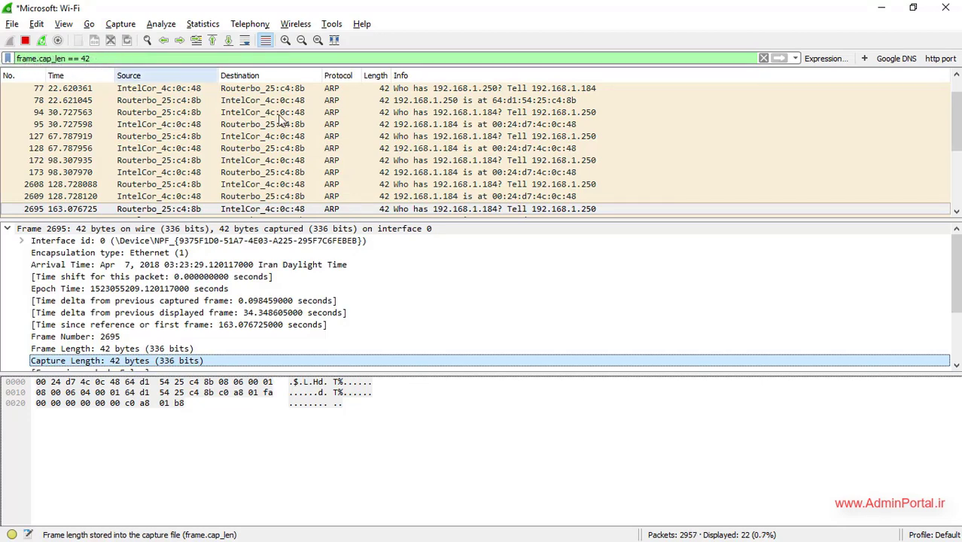
- Look through the ARP packets that match frame.cap_len == 42
{"action": "left_click", "coordinate": [356, 149]}
{"action": "left_click", "coordinate": [359, 113]}
{"action": "left_click", "coordinate": [350, 149]}
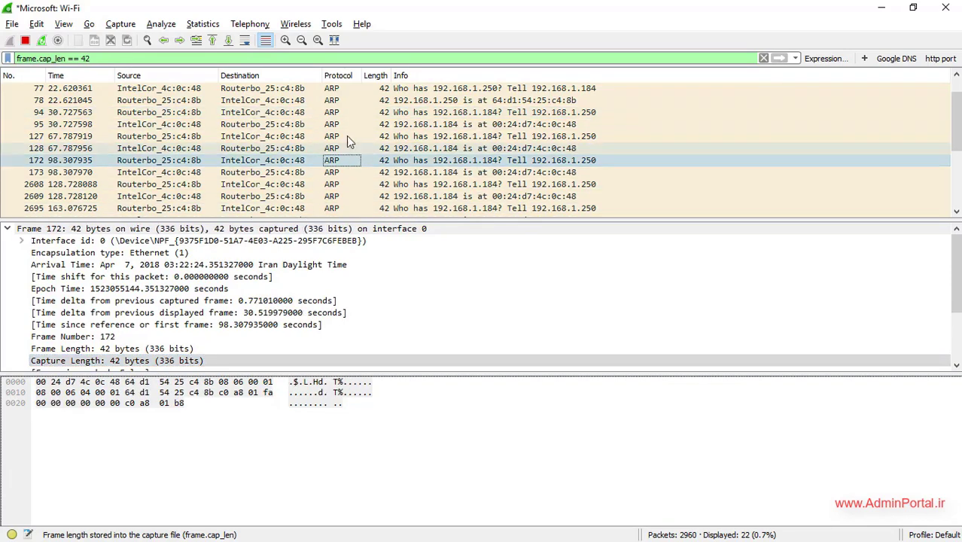
{"action": "left_click", "coordinate": [347, 113]}
{"action": "scroll", "coordinate": [224, 150], "scroll_direction": "down", "scroll_amount": 3}
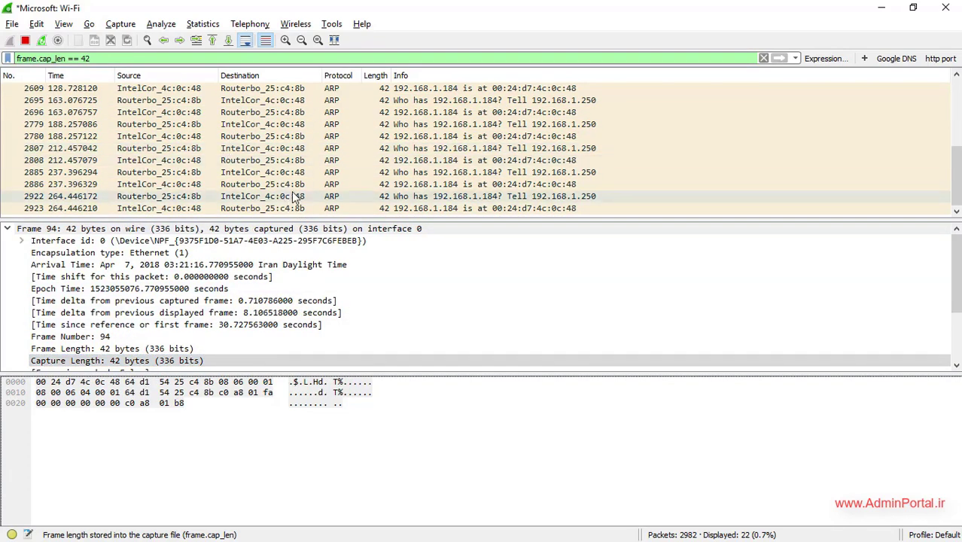
{"action": "left_click", "coordinate": [286, 125]}
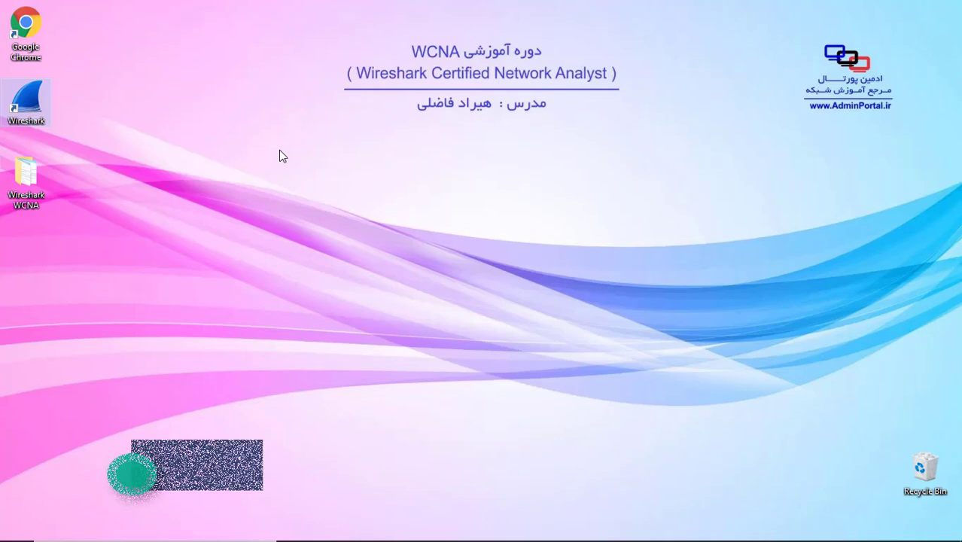